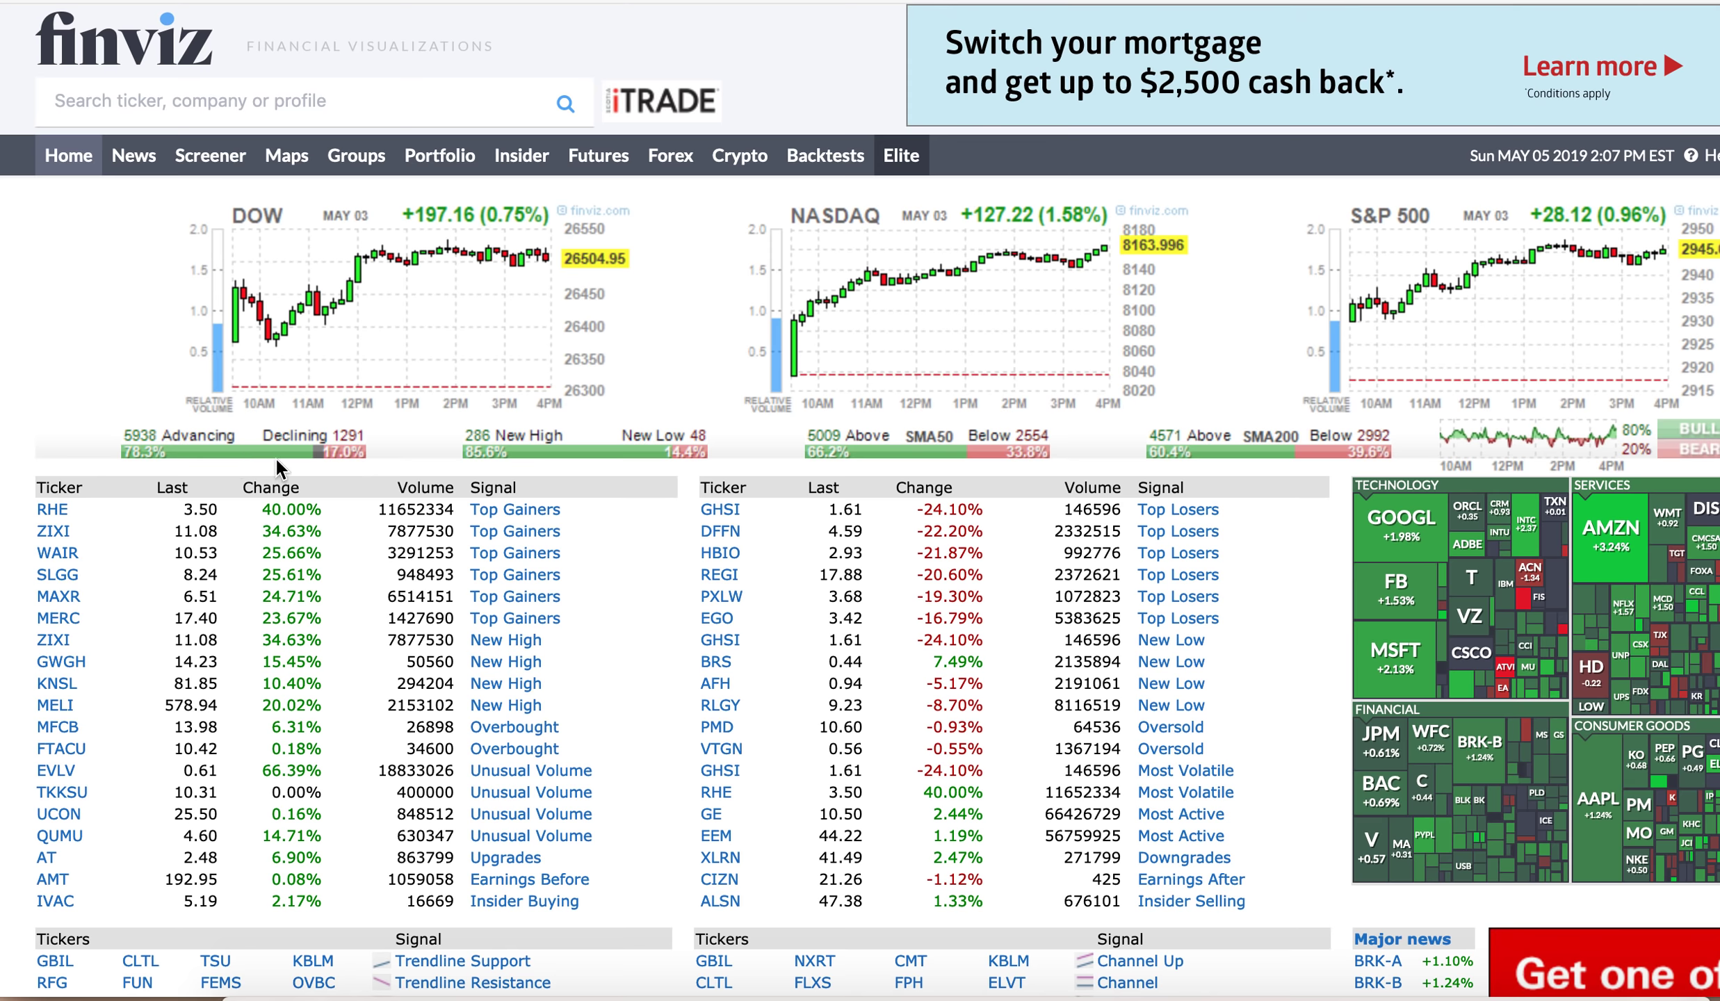
Step: Show Finviz sector Groups performance with the popup closed, review the bar charts, then return to StockCharts
left_click(358, 157)
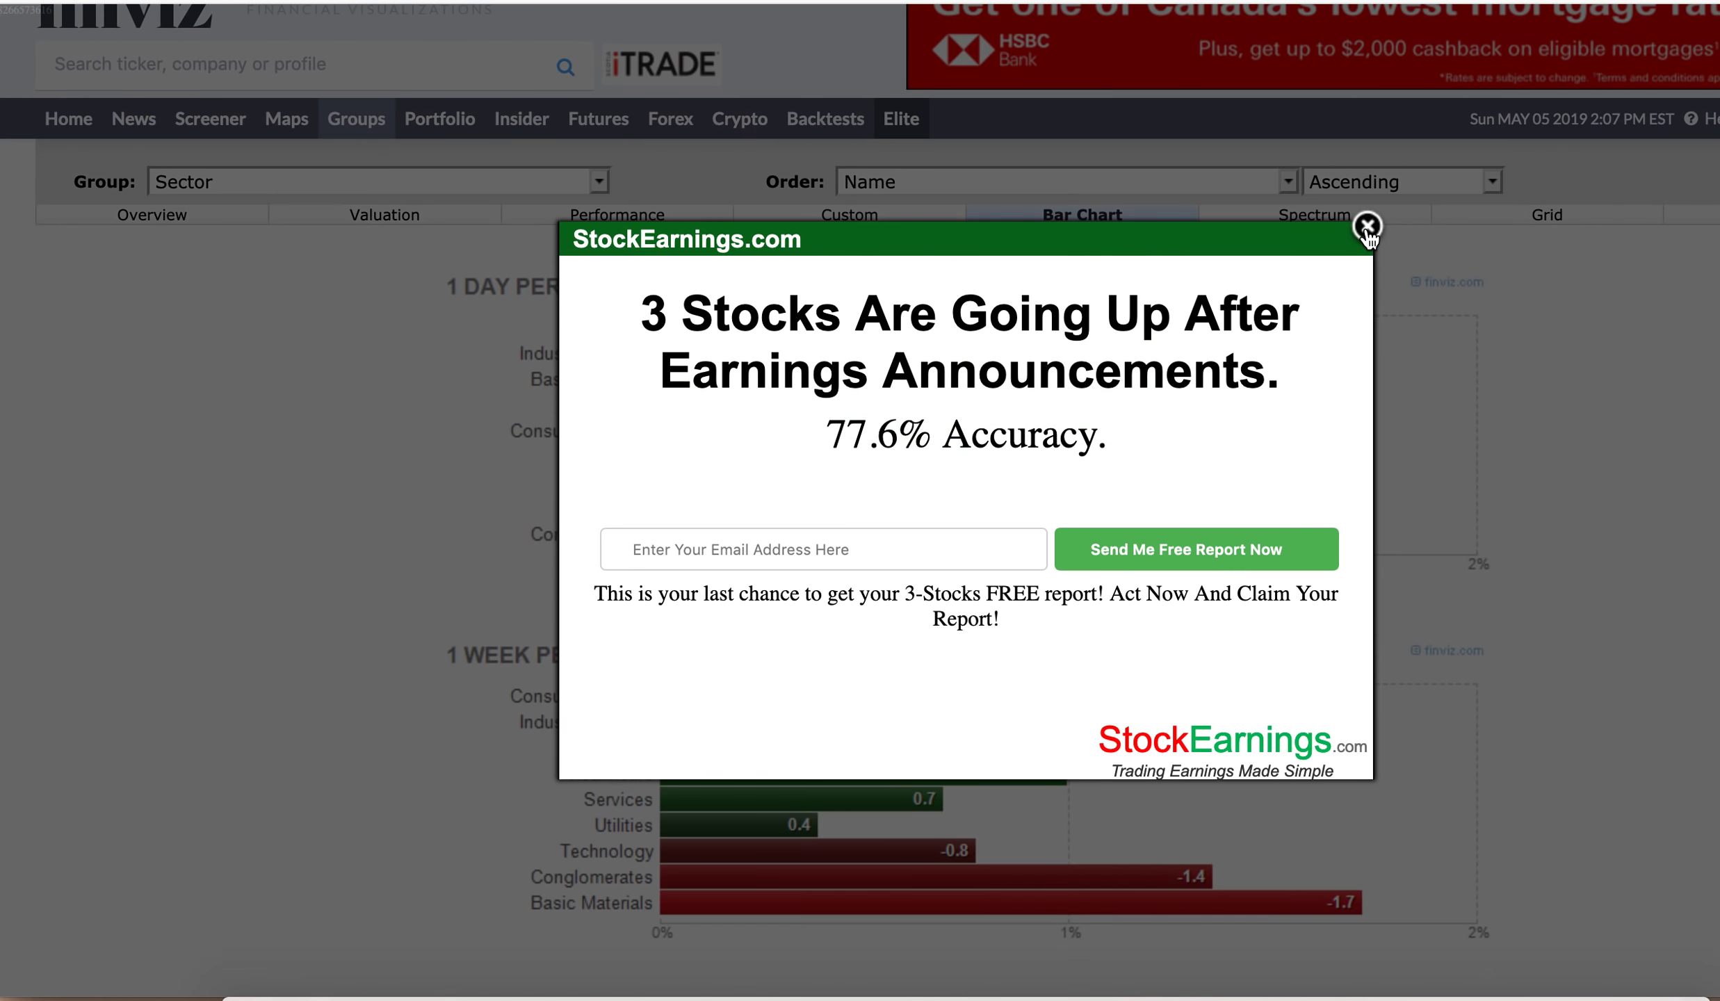
left_click(1367, 228)
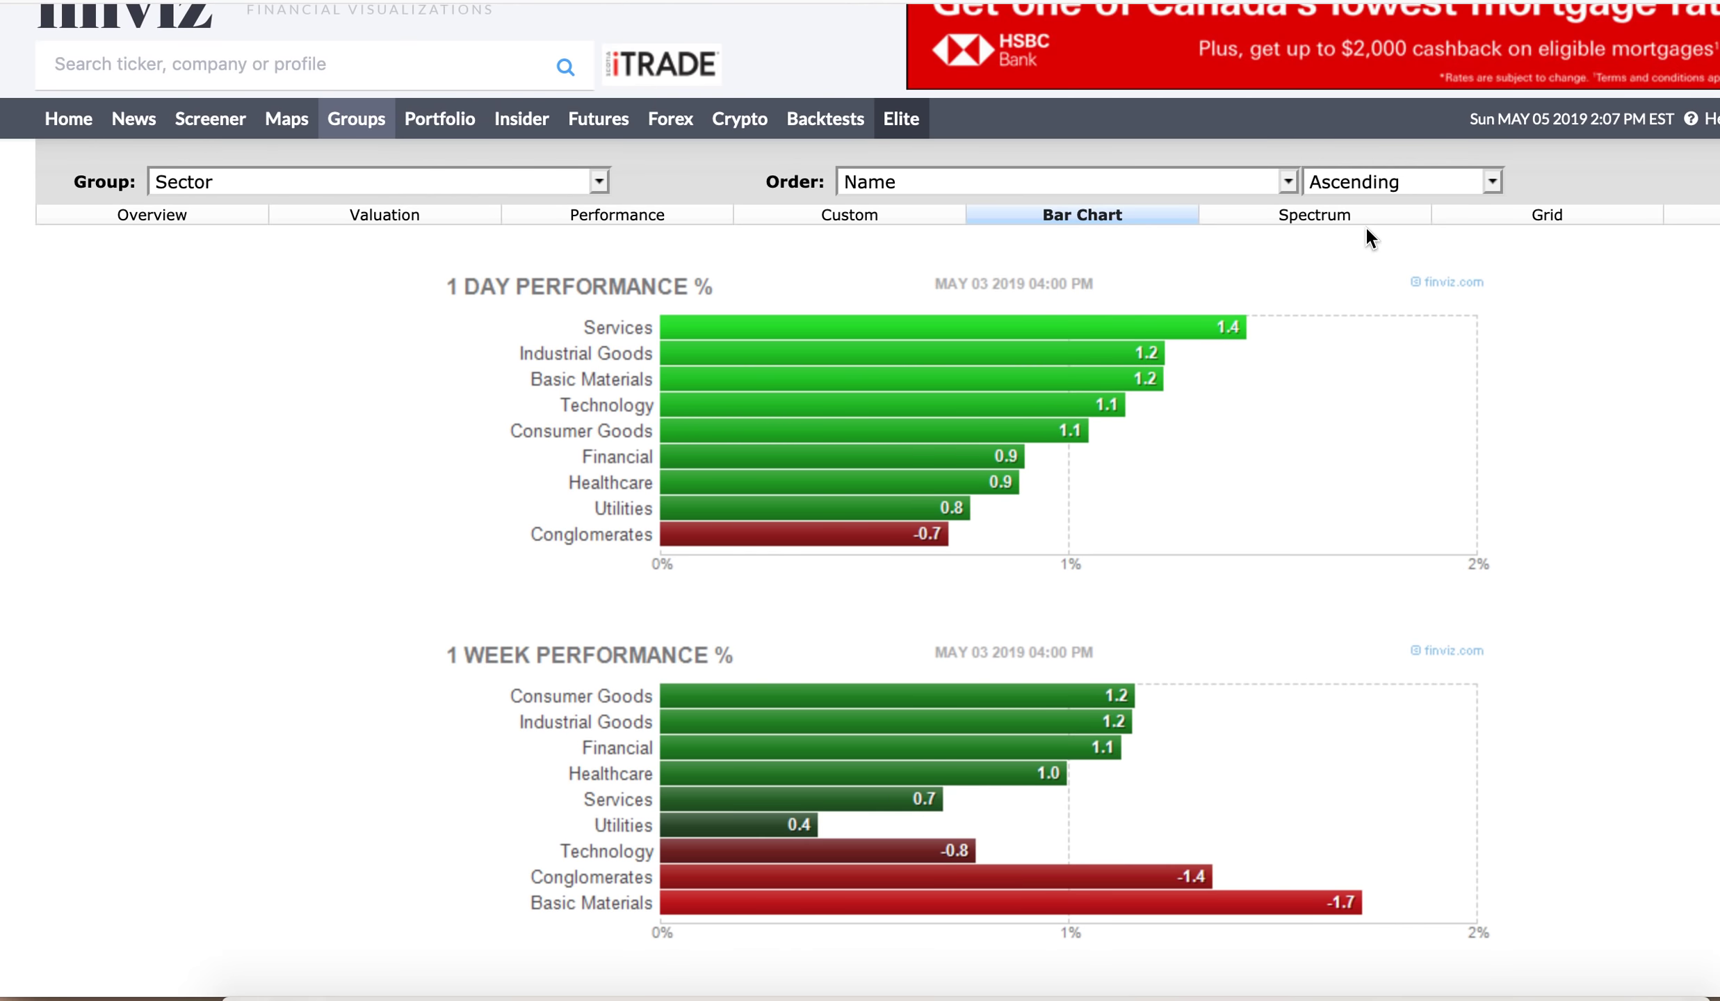
scroll(351, 641, "down", 3)
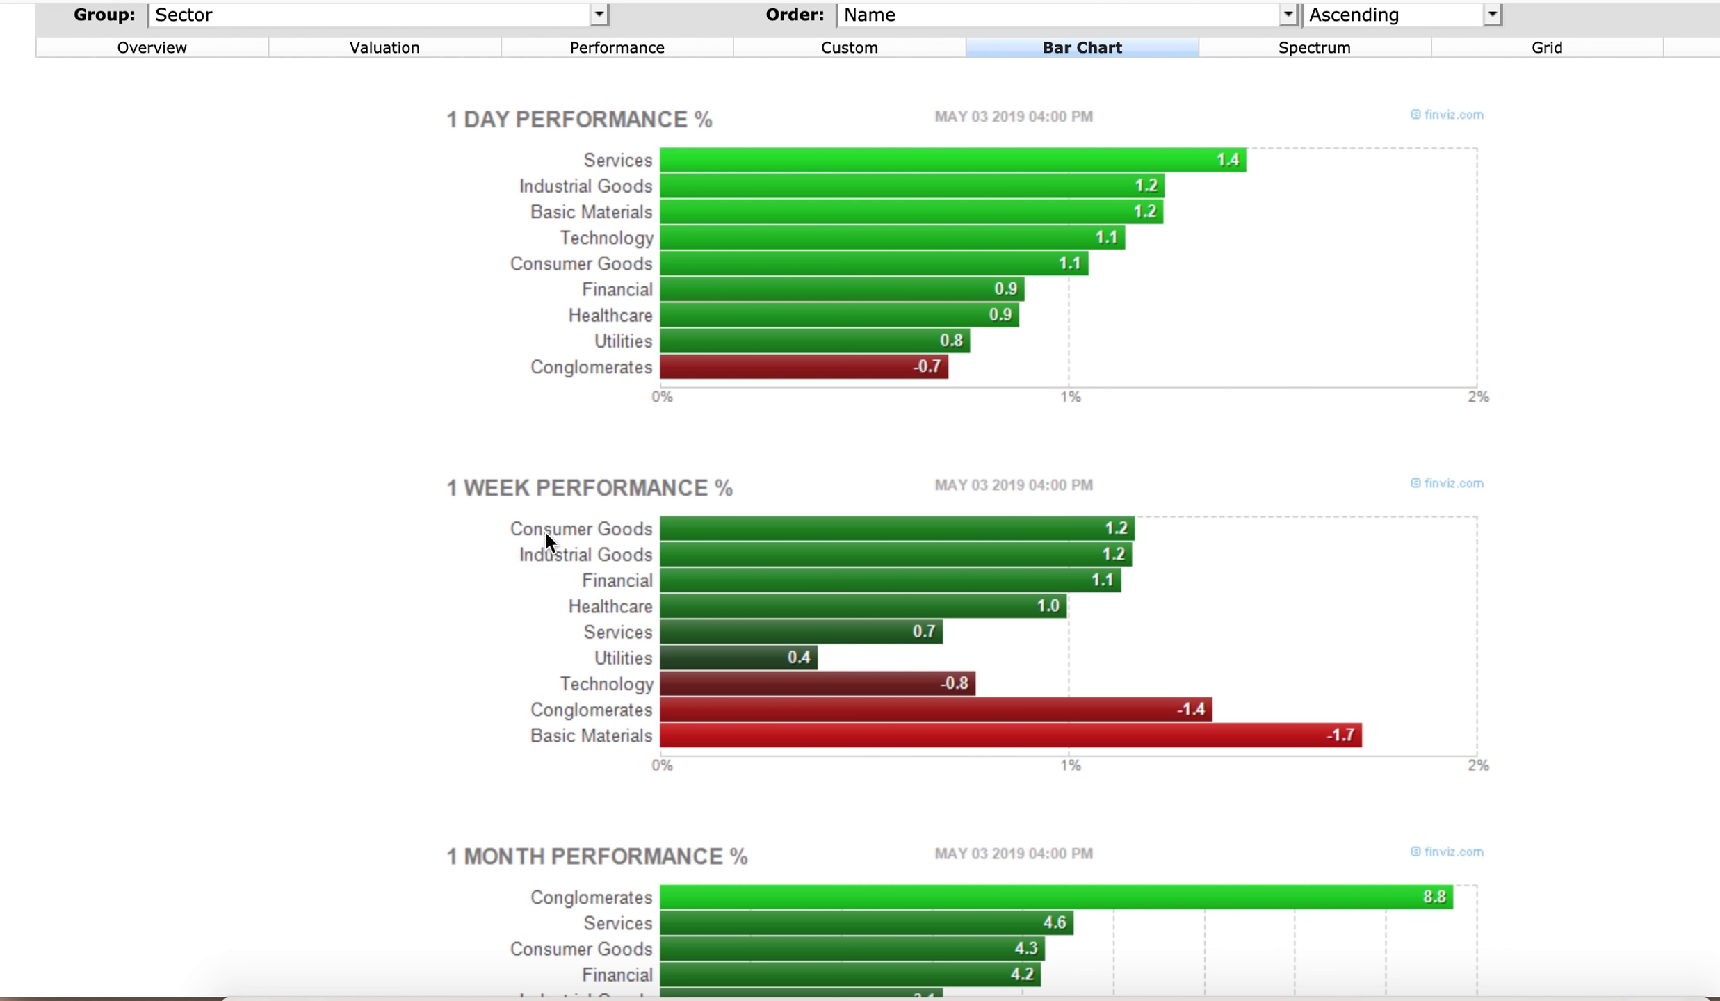
scroll(536, 625, "down", 3)
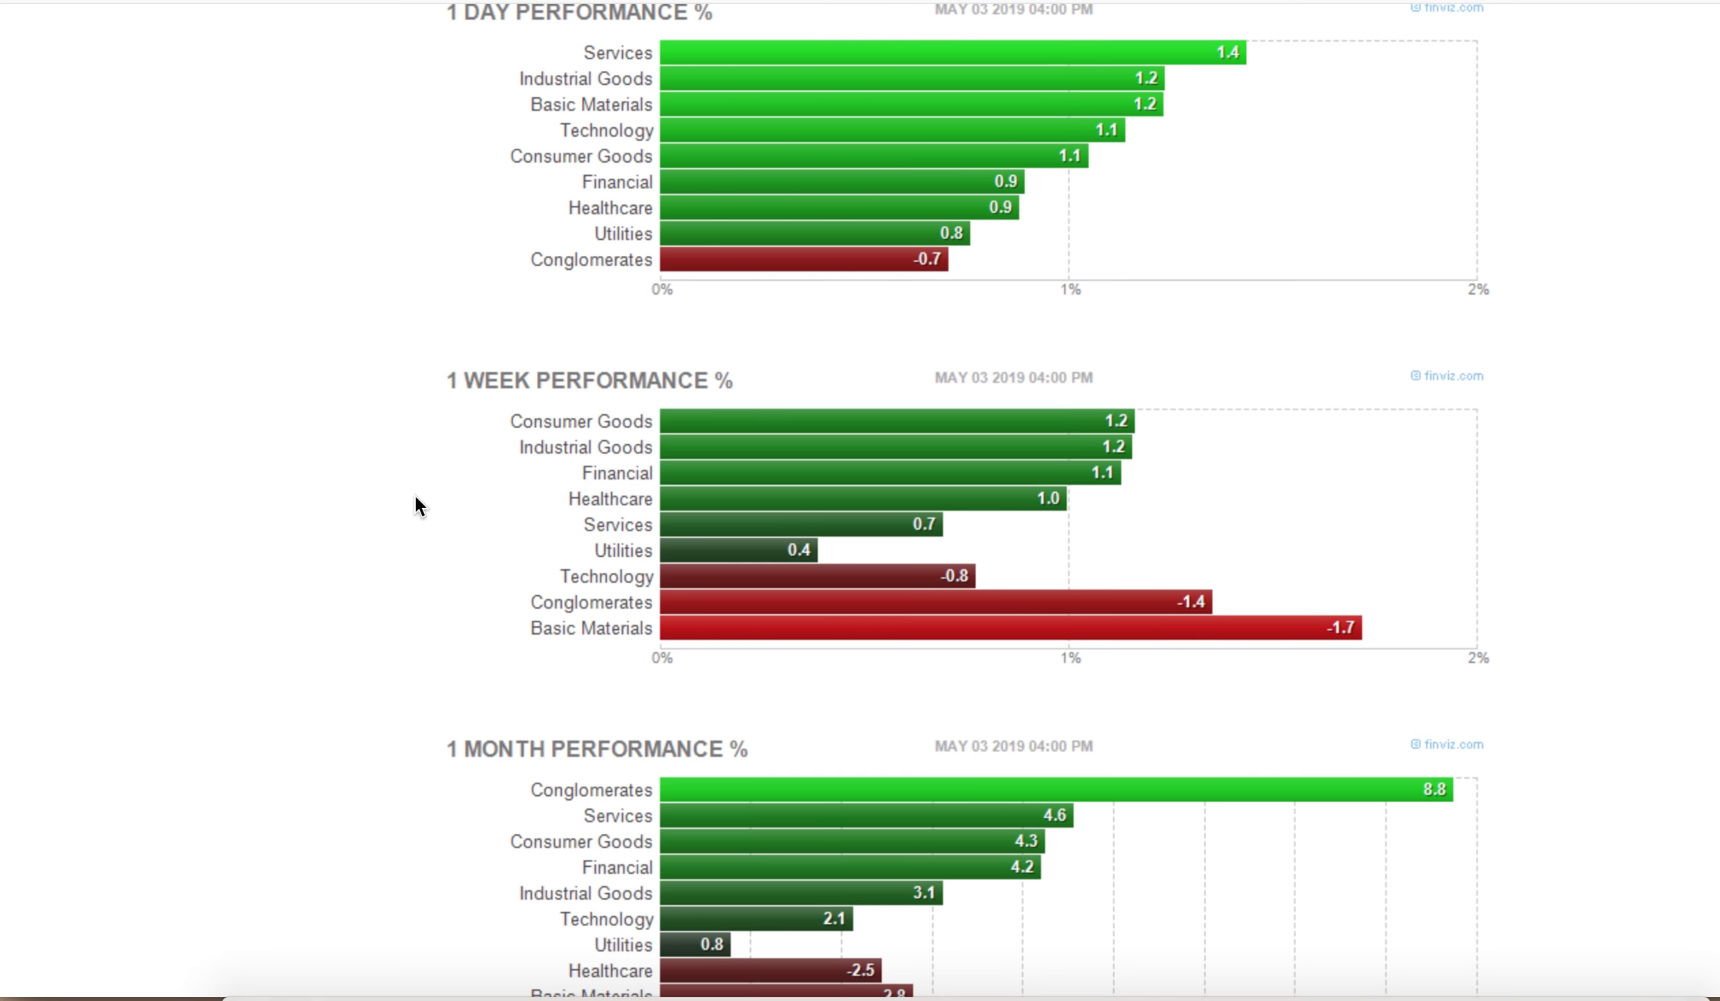
scroll(415, 497, "down", 2)
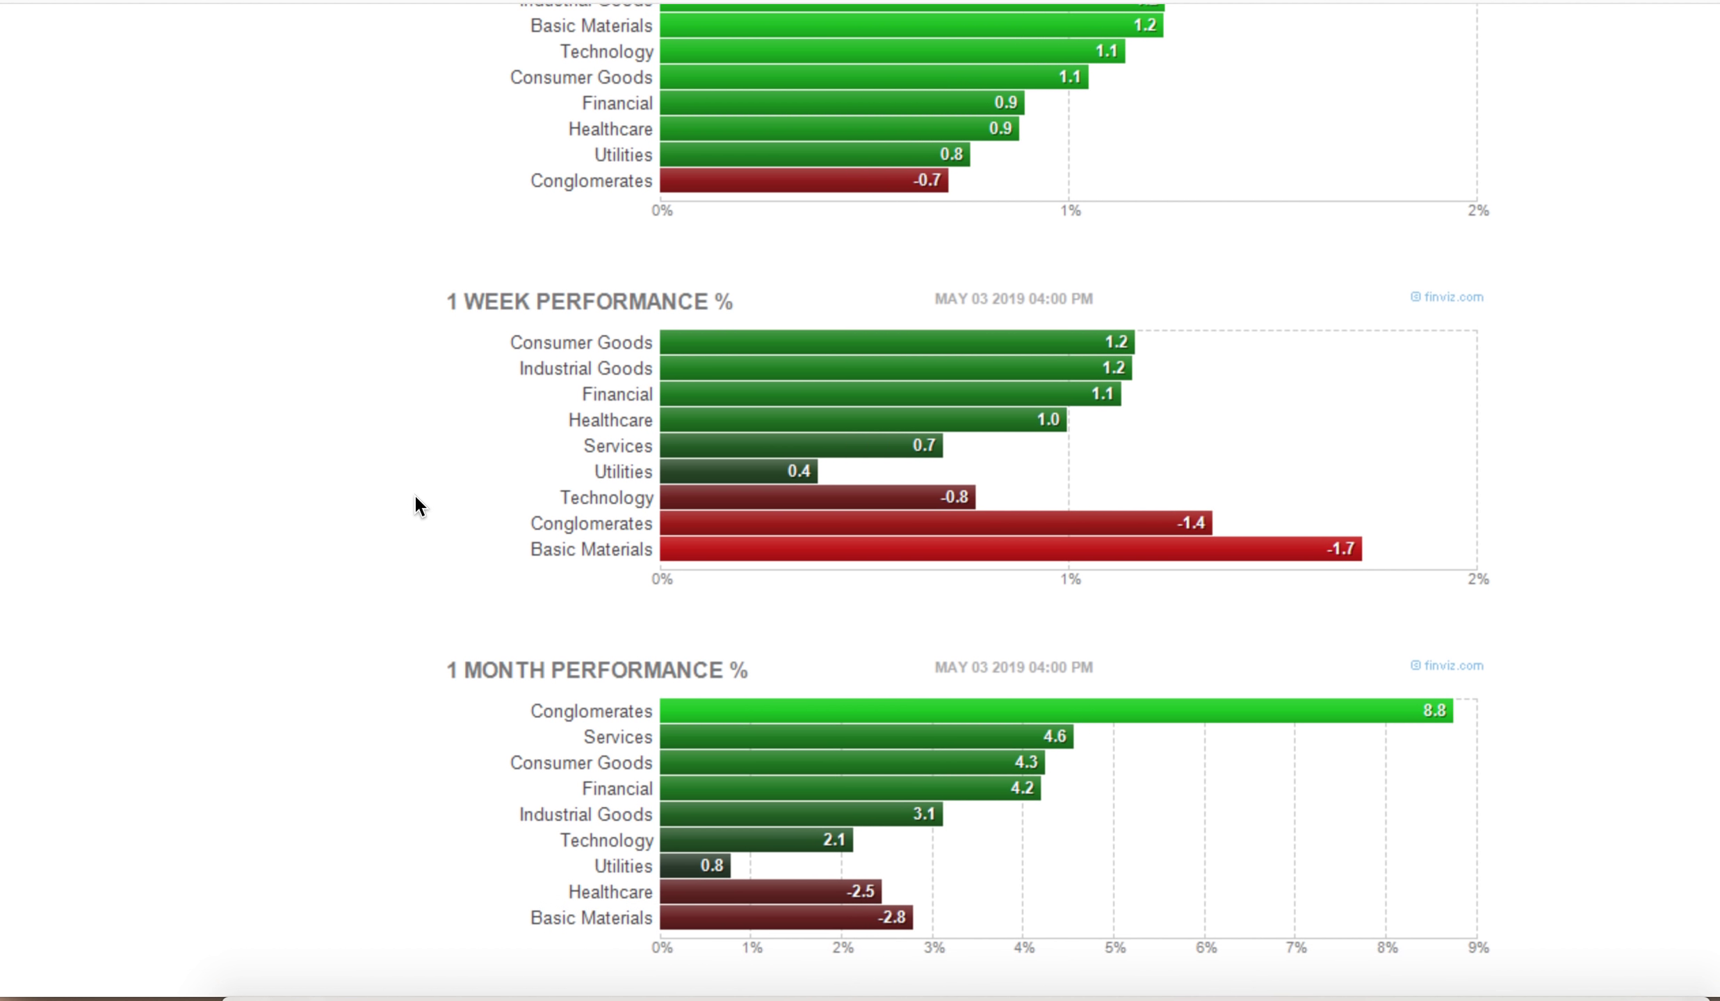
scroll(403, 695, "down", 2)
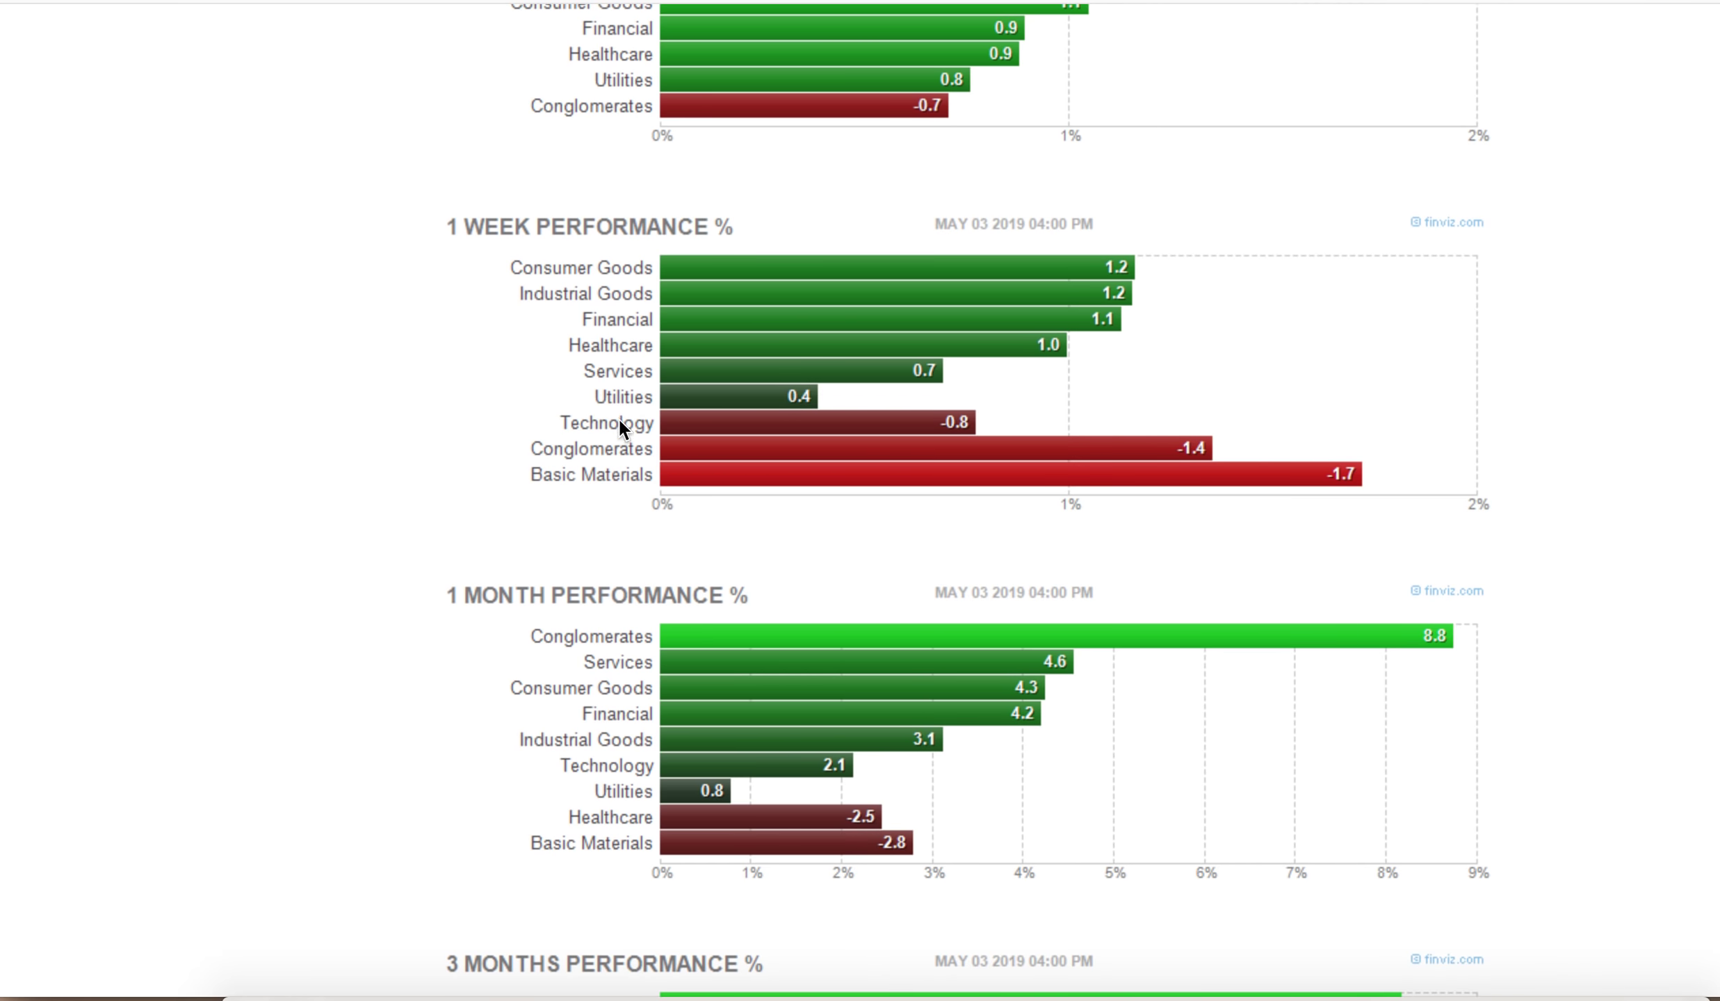
scroll(565, 390, "up", 10)
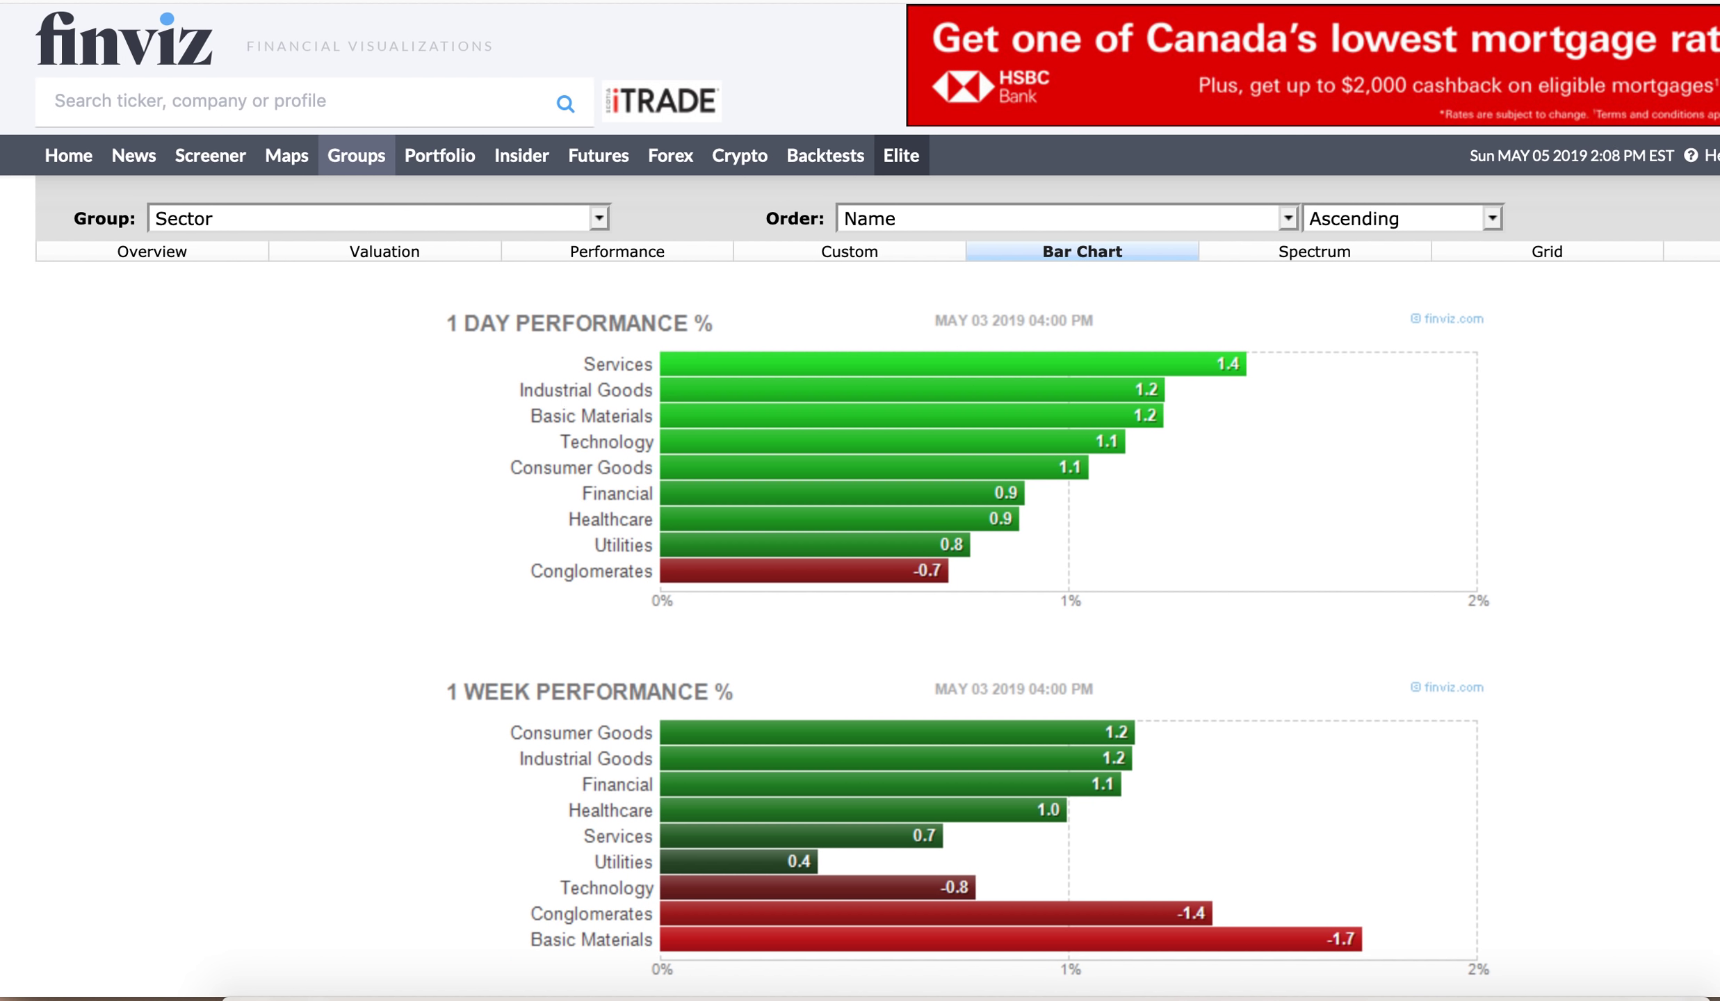
key("ctrl+Tab")
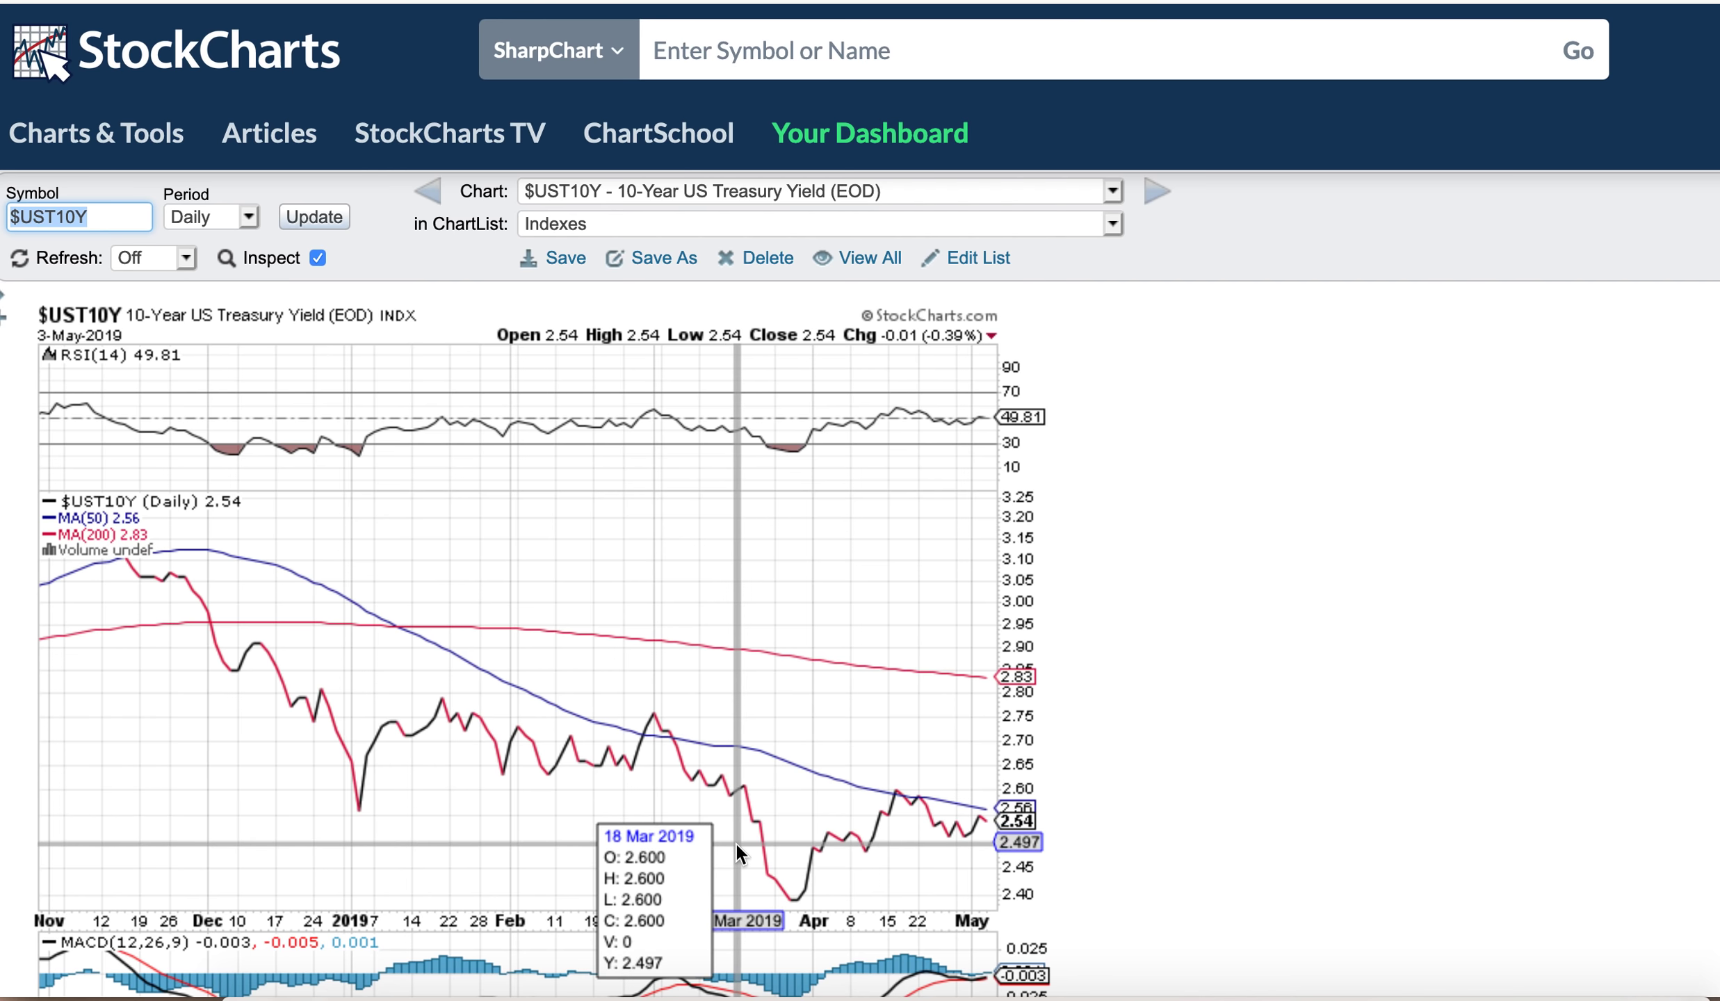
Step: Advance to the 0010 $INDU Dow Jones Industrial Average daily candlestick chart
left_click(1155, 201)
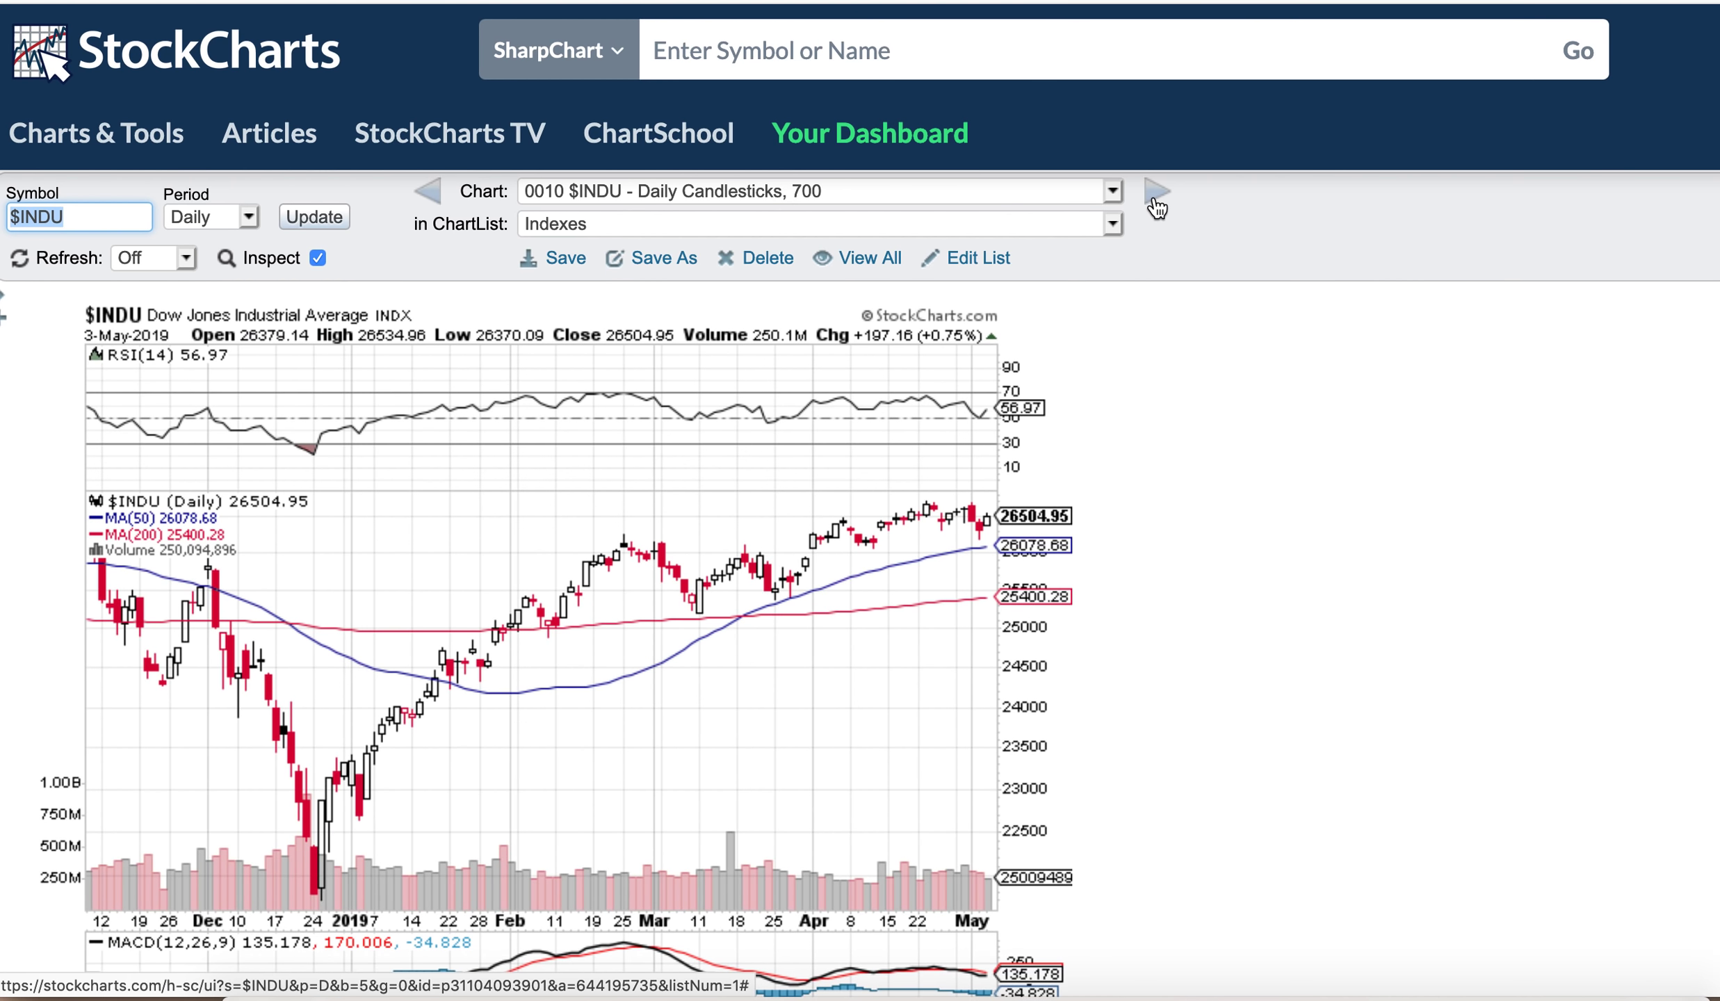
Step: Step through the 0011 $INDU weekly chart to the 0020 IWM daily chart
left_click(1156, 202)
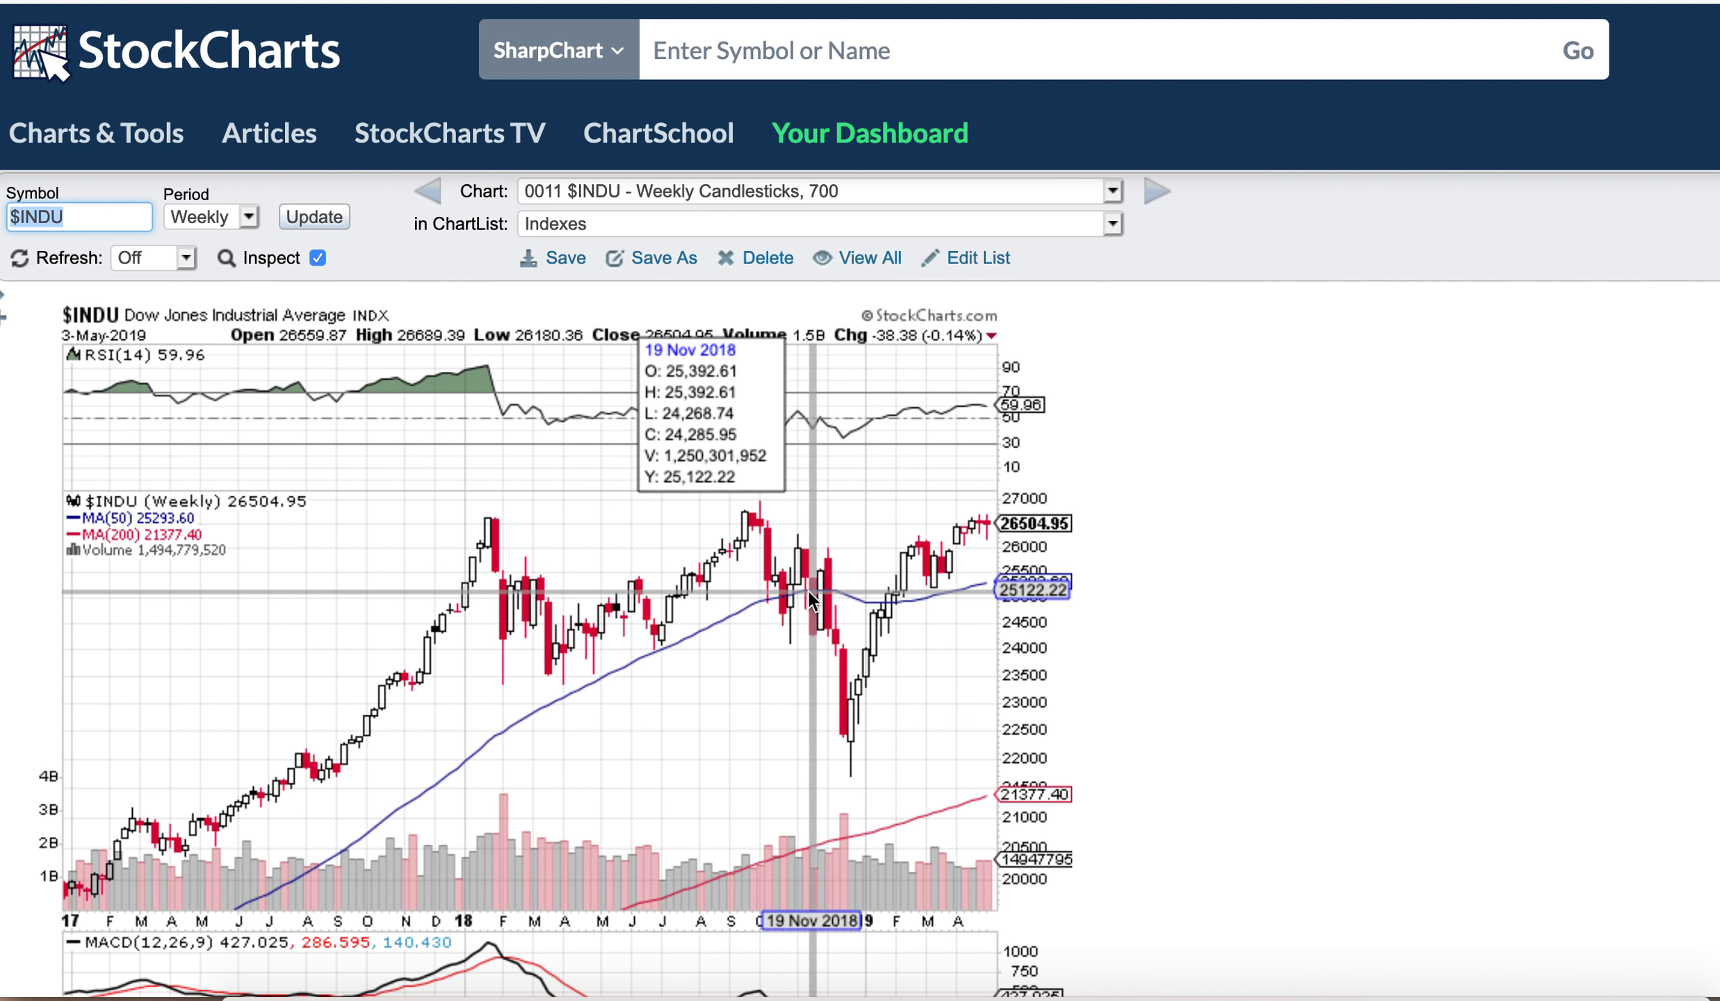
left_click(1157, 203)
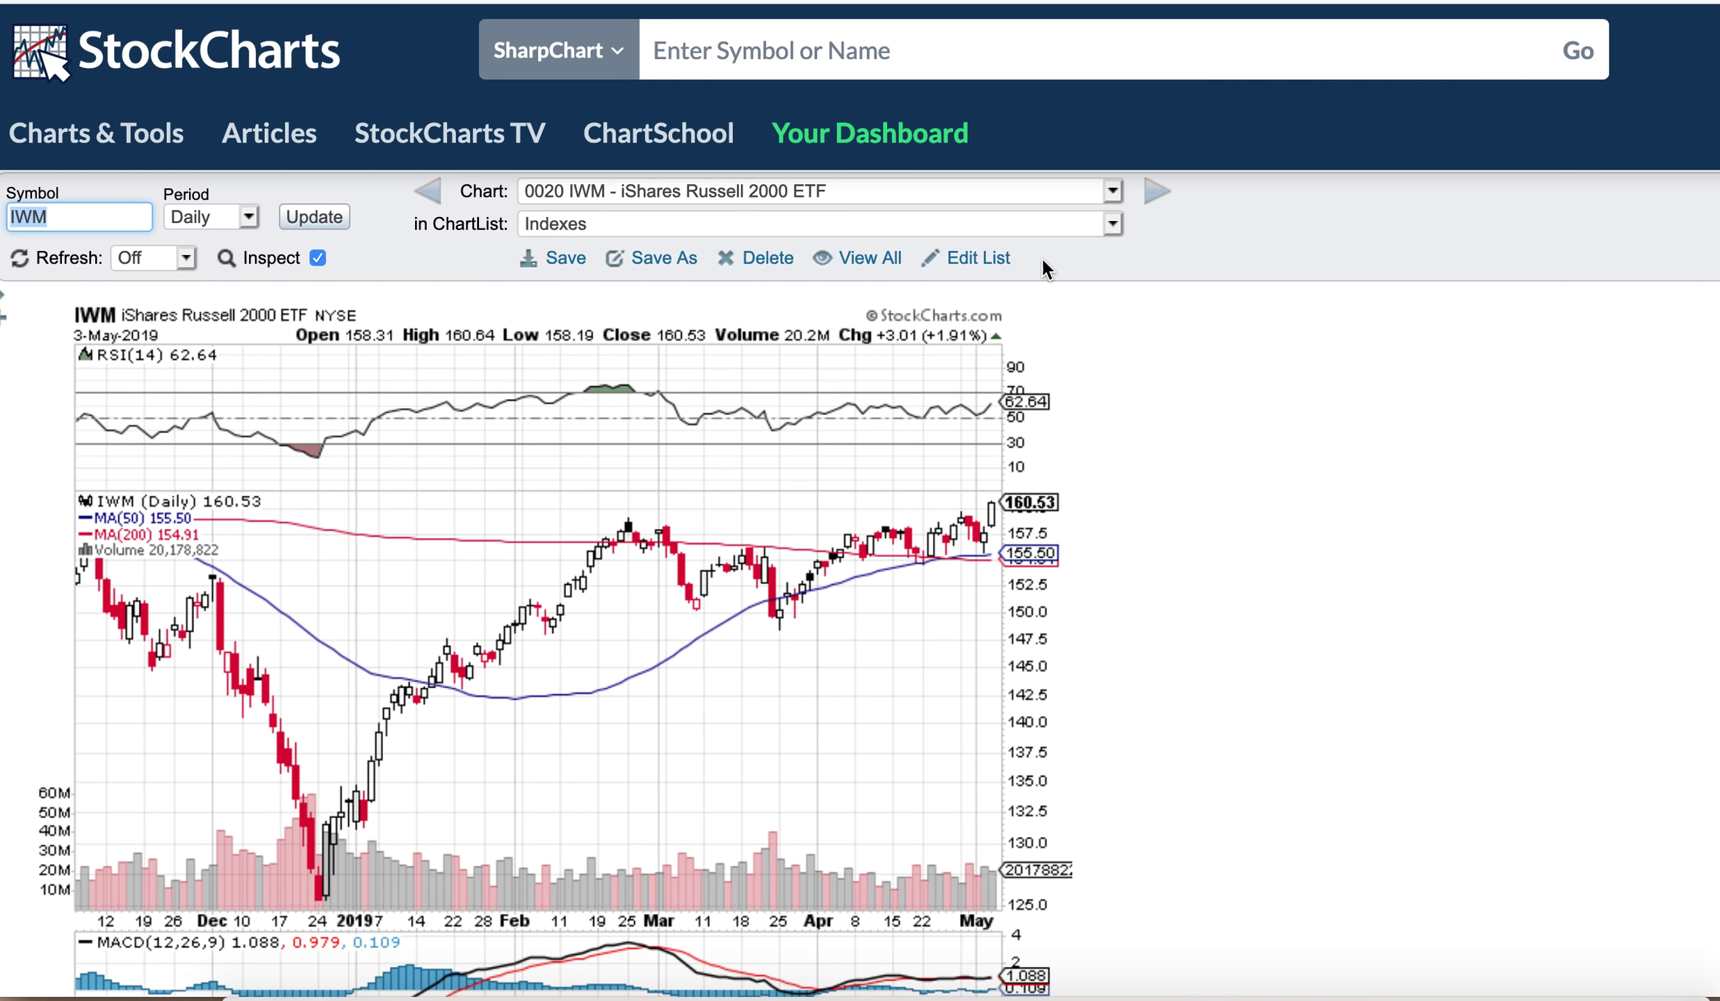
Step: Step through the 0021 IWM weekly chart to the 0030 QQQ daily chart
left_click(1156, 194)
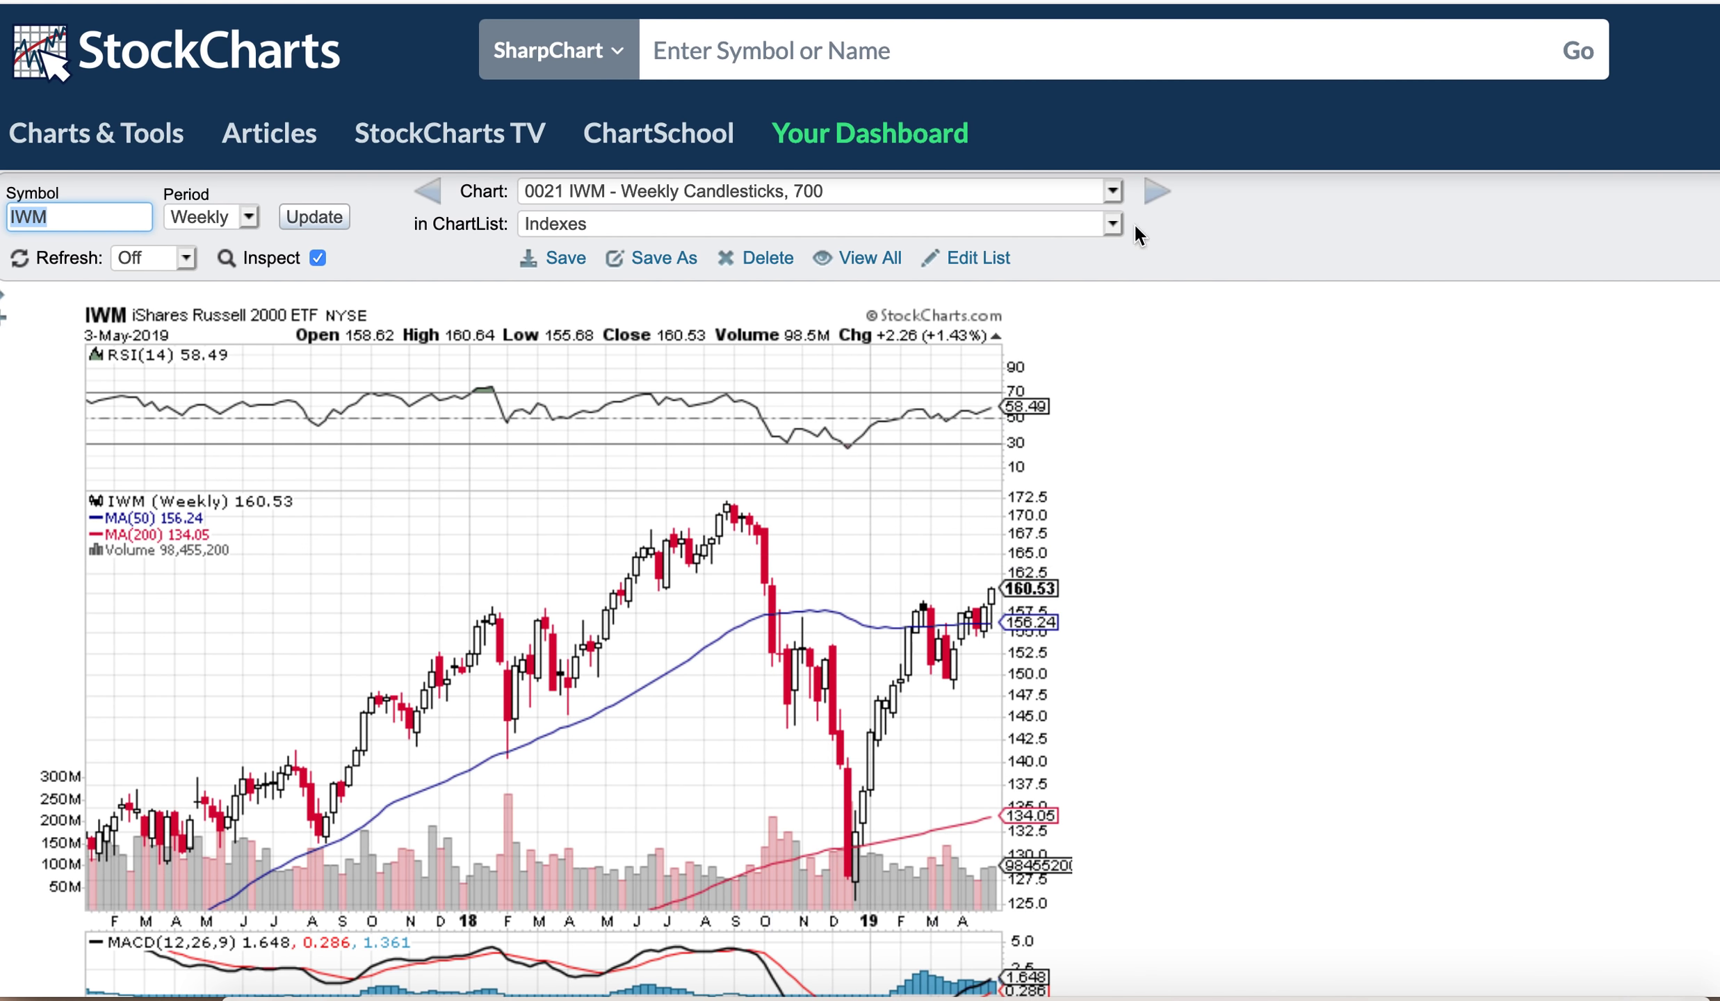
left_click(1156, 194)
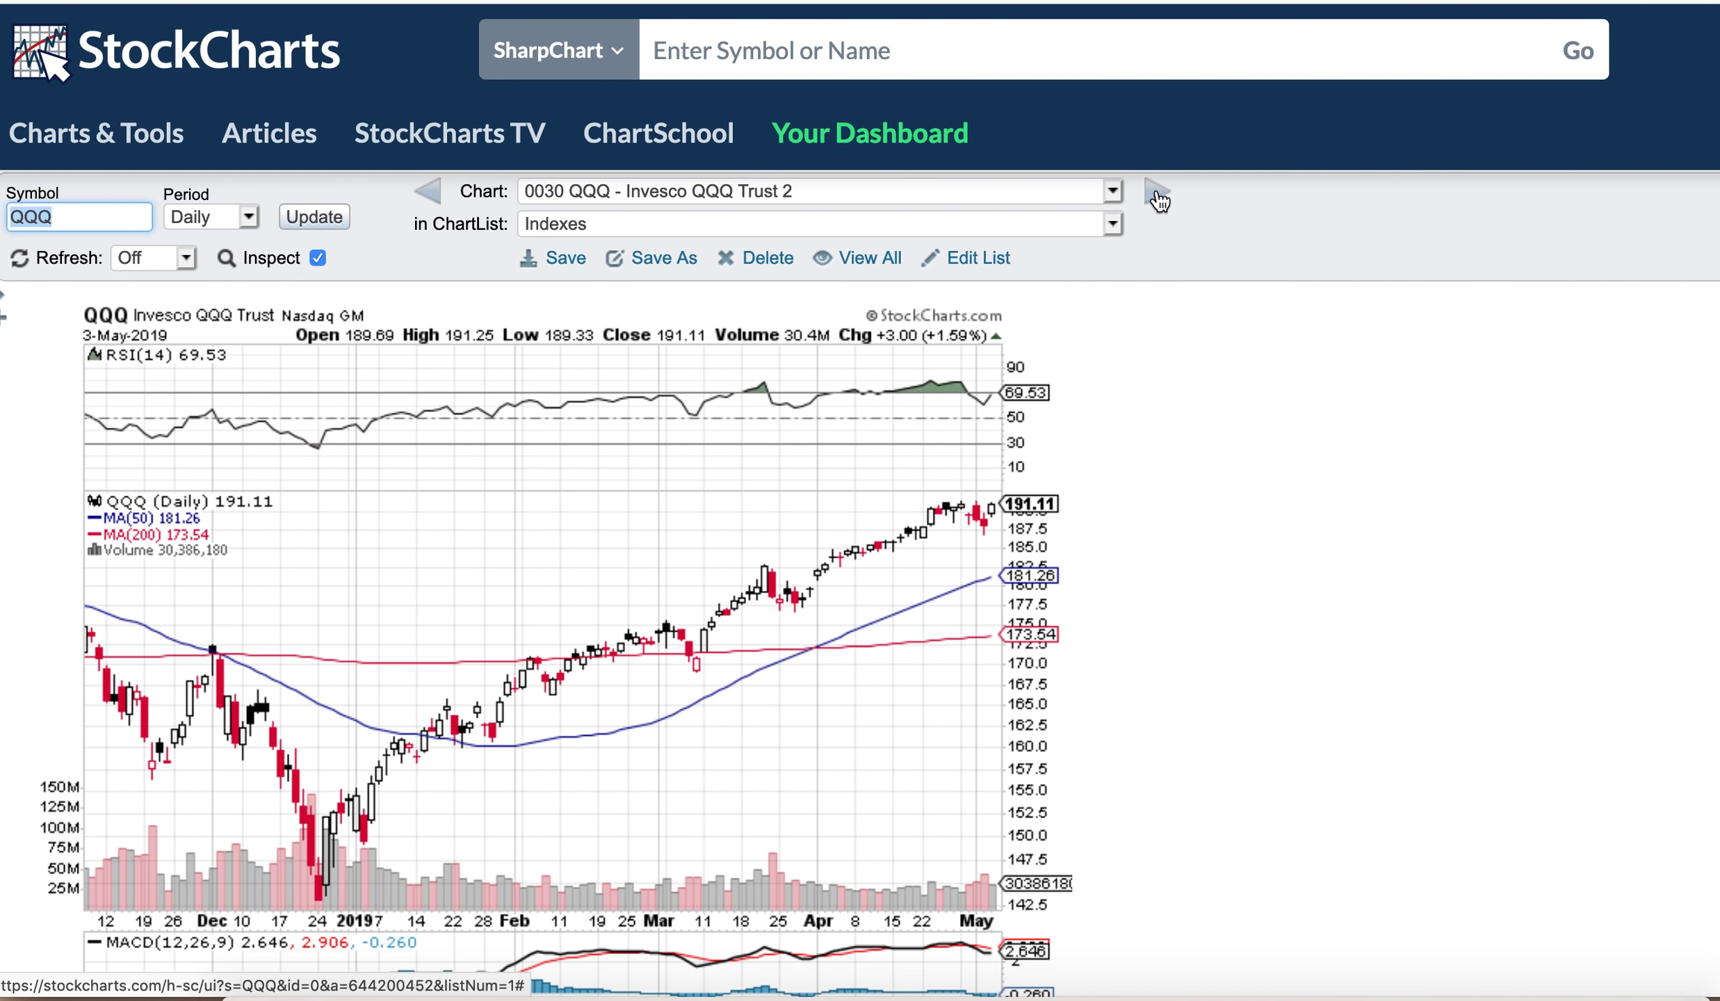
Step: Step through QQQ weekly, $SPX daily and $SPX weekly charts to the UUP daily chart
left_click(1156, 194)
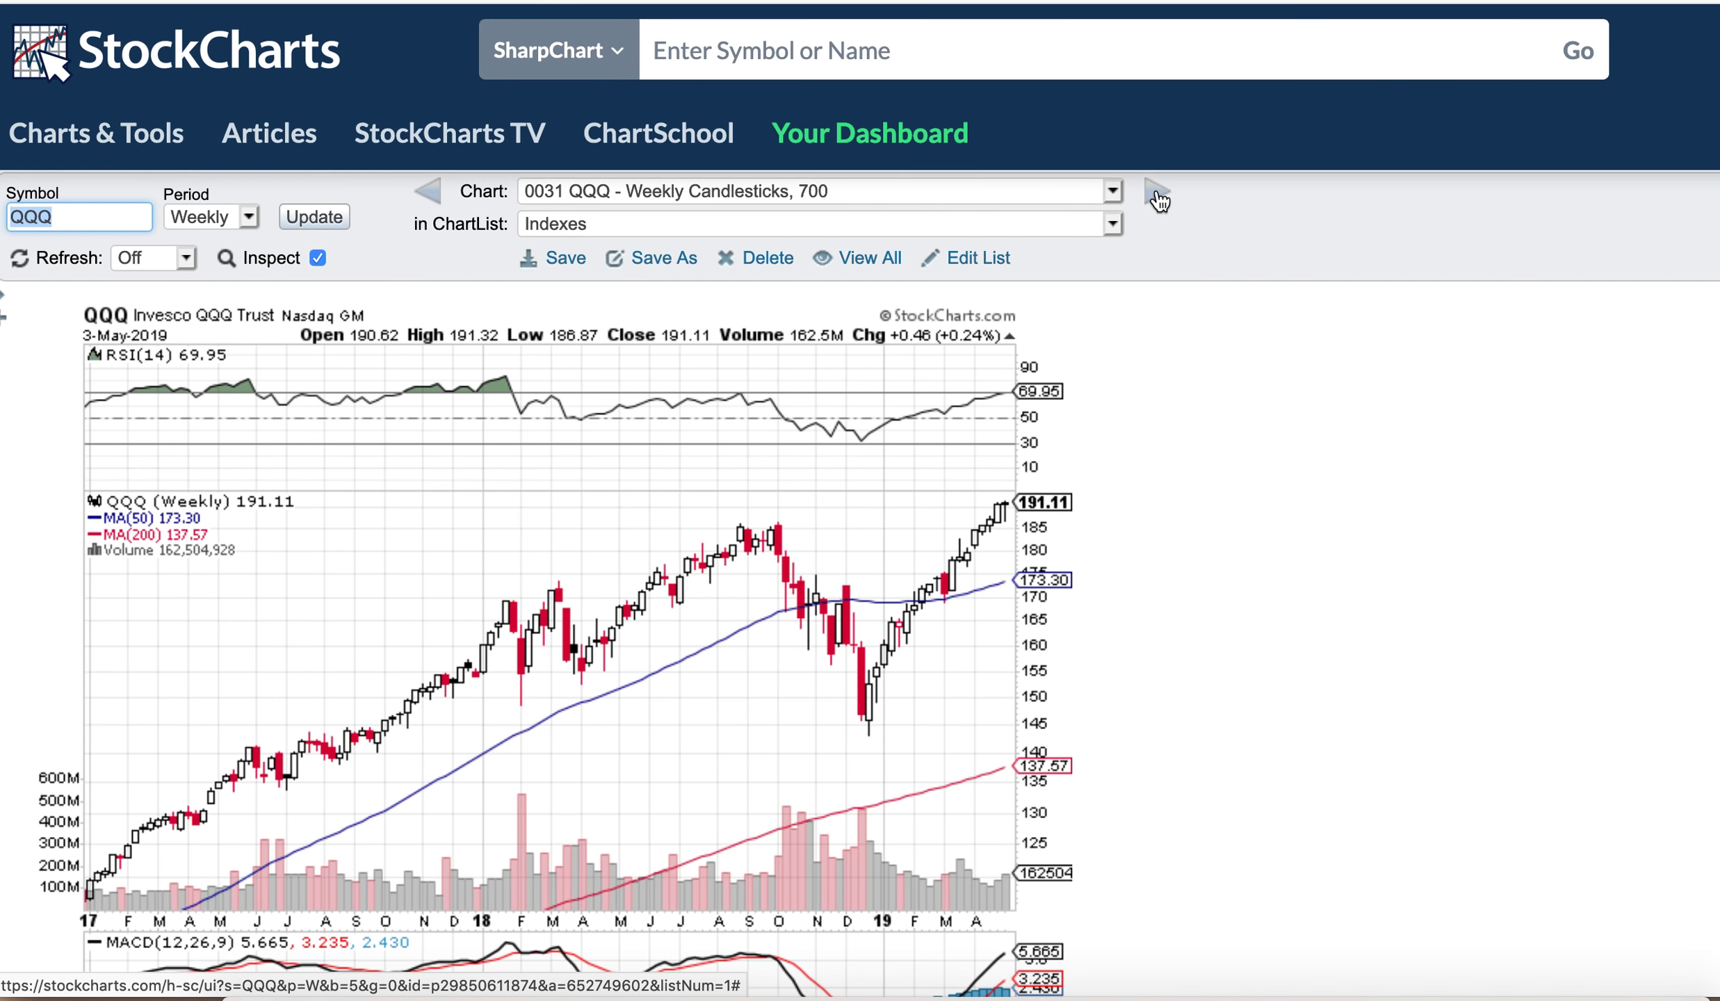
mouse_move(968, 505)
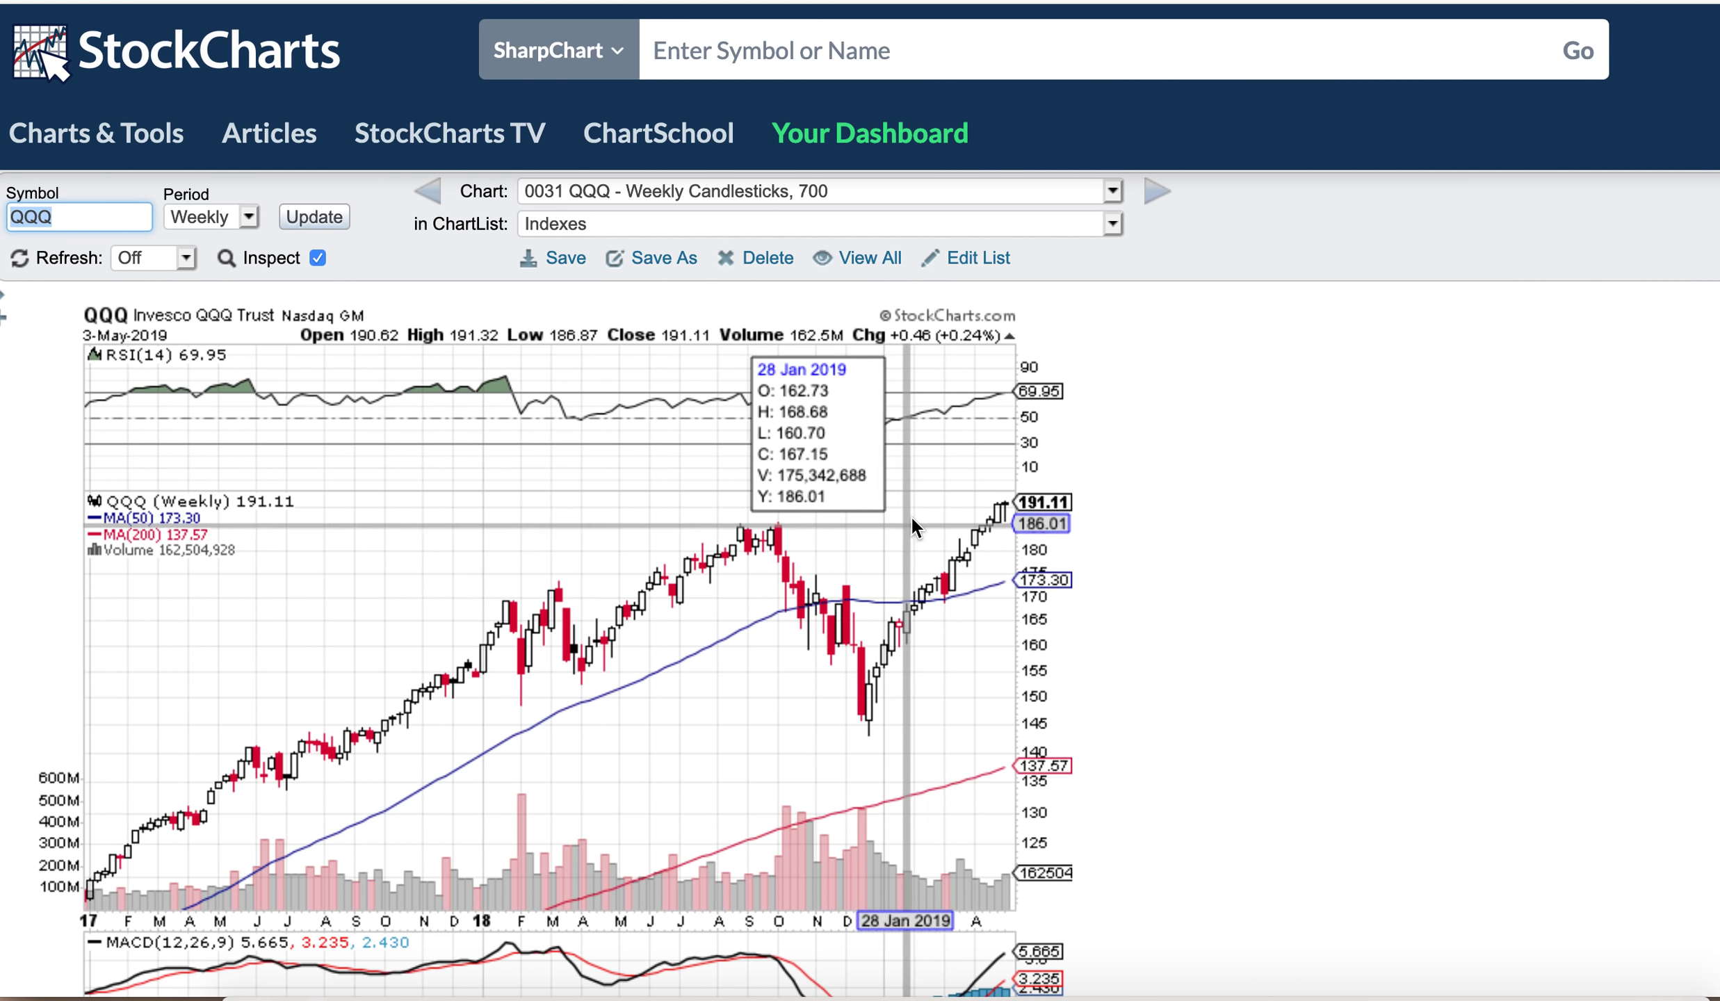
left_click(1158, 205)
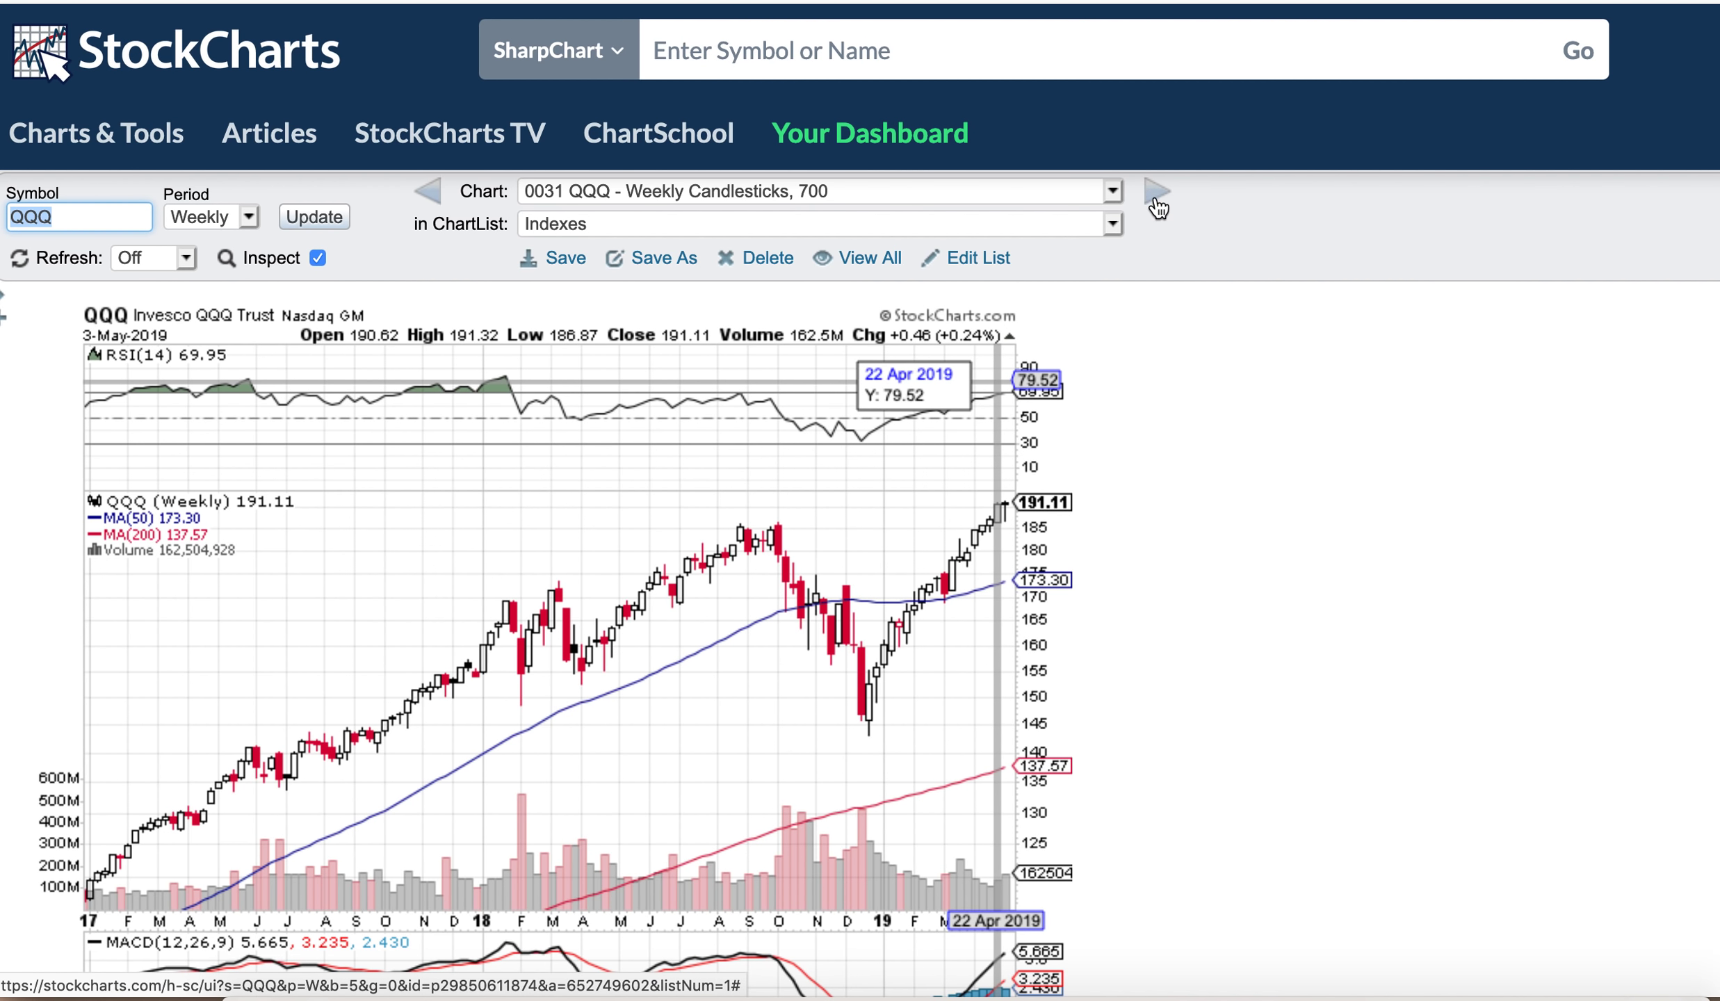
left_click(1158, 202)
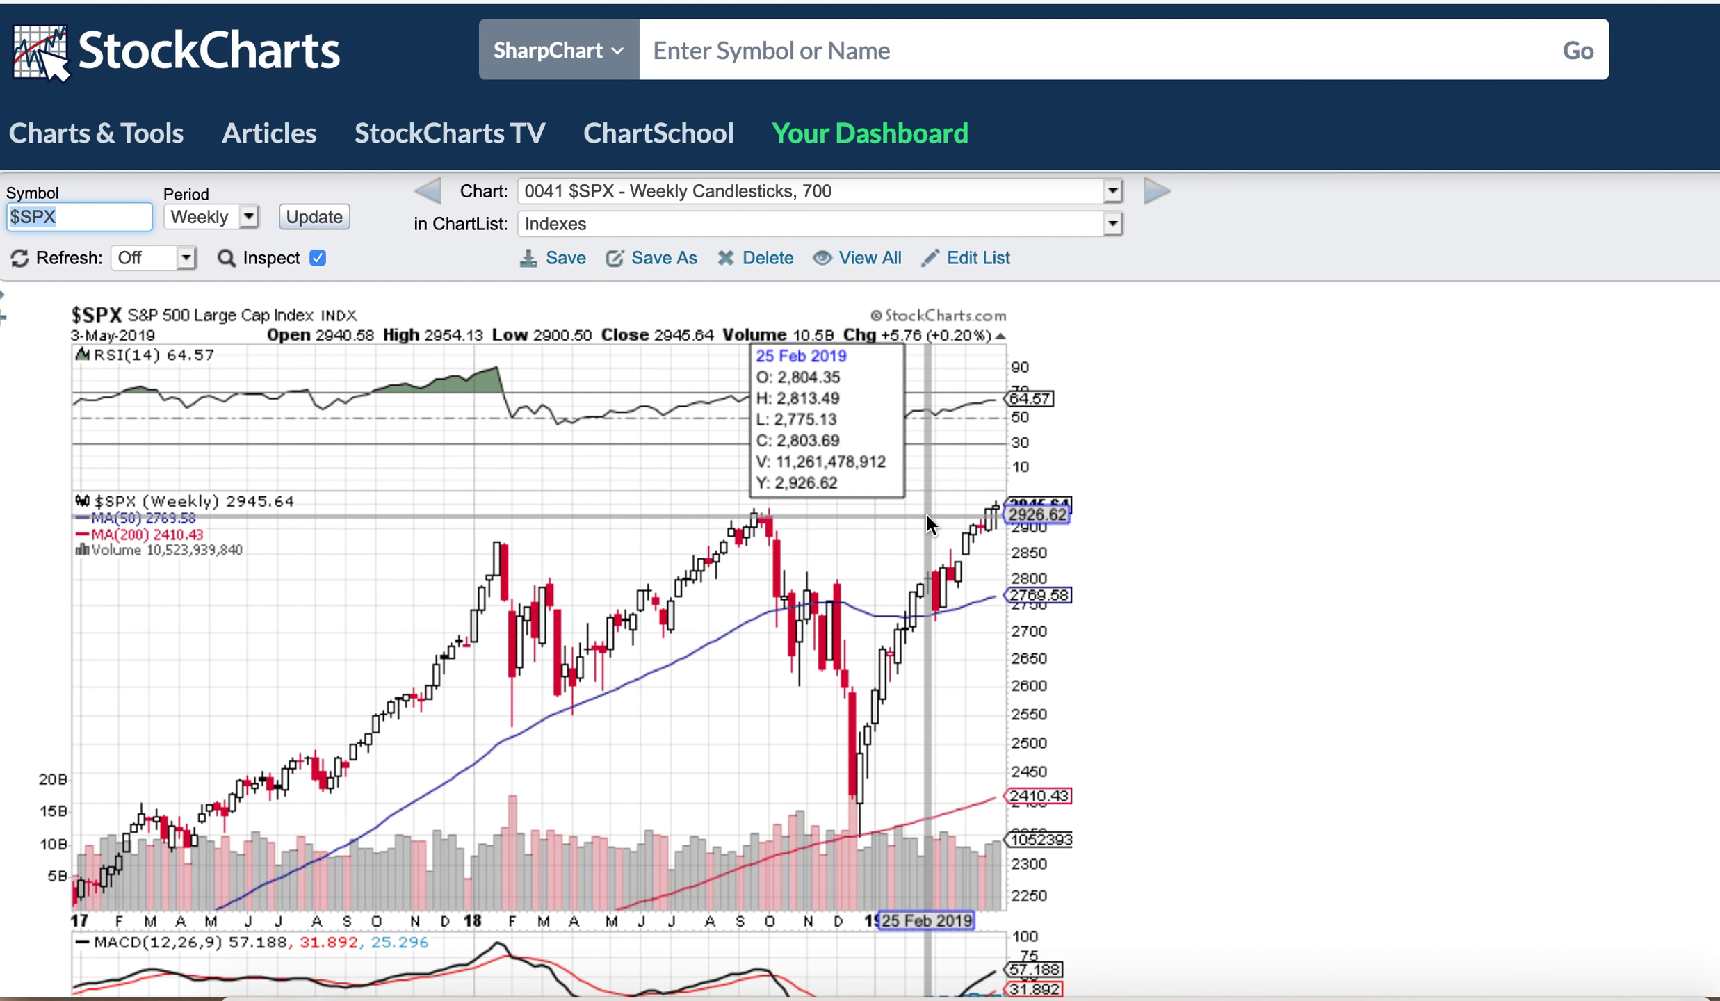
left_click(1157, 199)
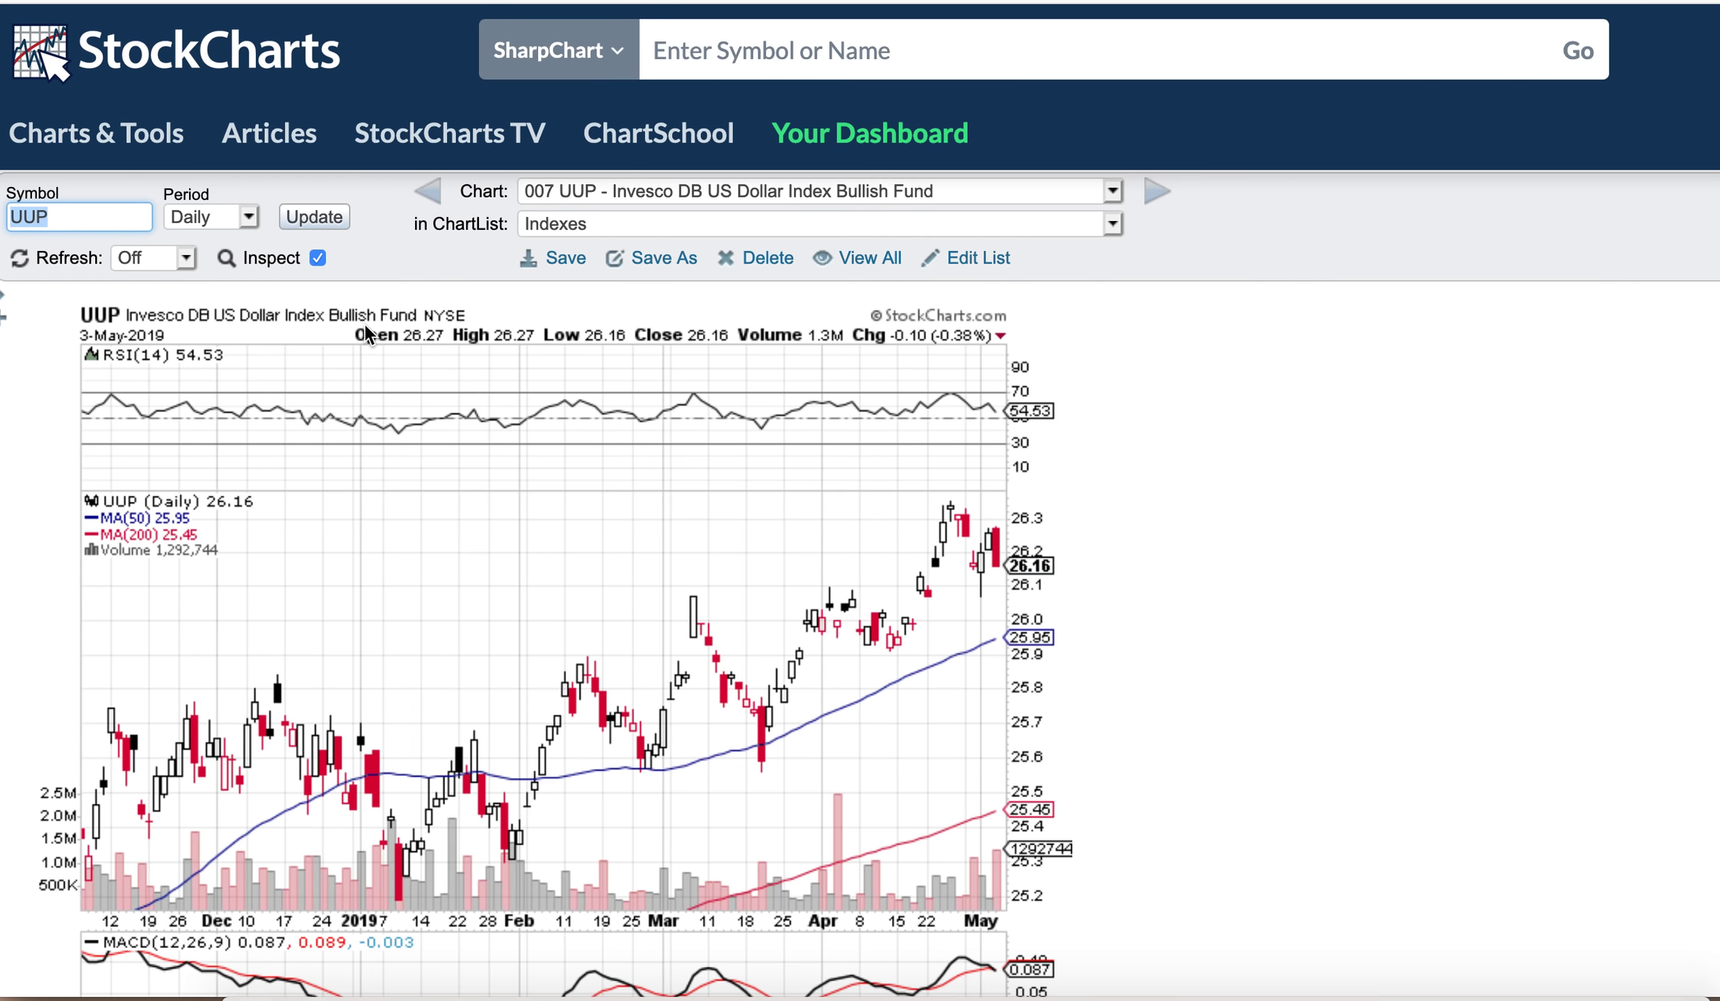
Step: Redraw the UUP chart as weekly, then advance to the $UST10Y Treasury Yield chart
left_click(249, 218)
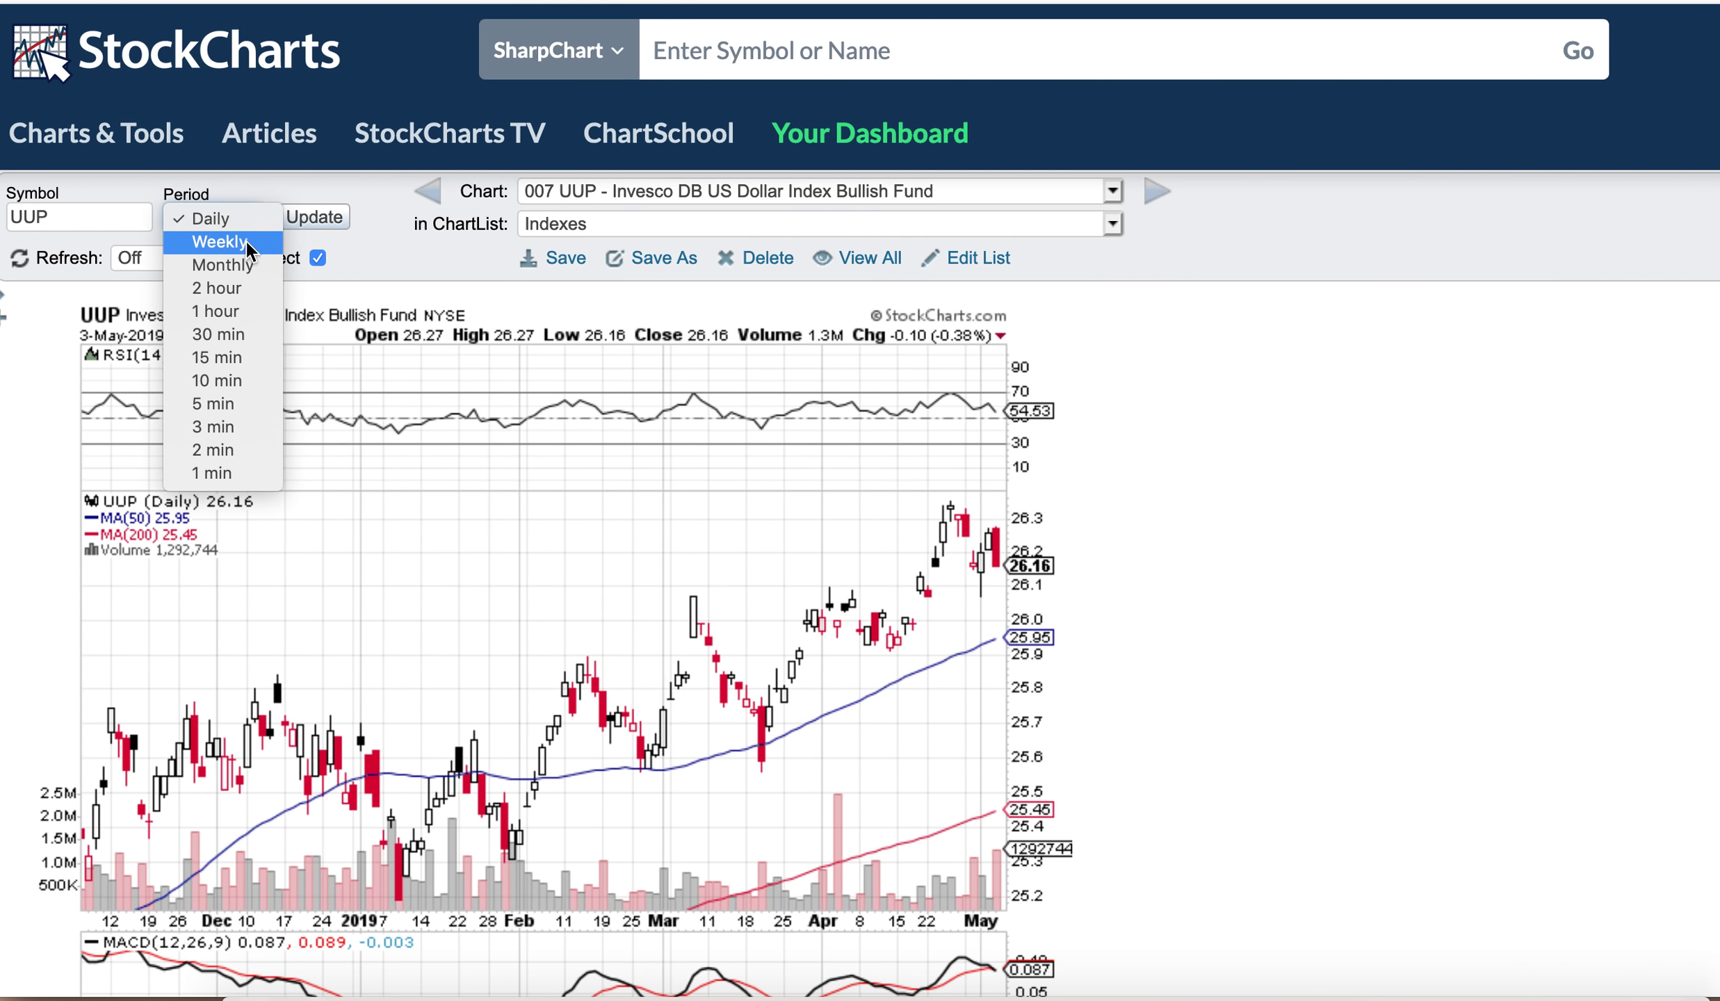
left_click(249, 242)
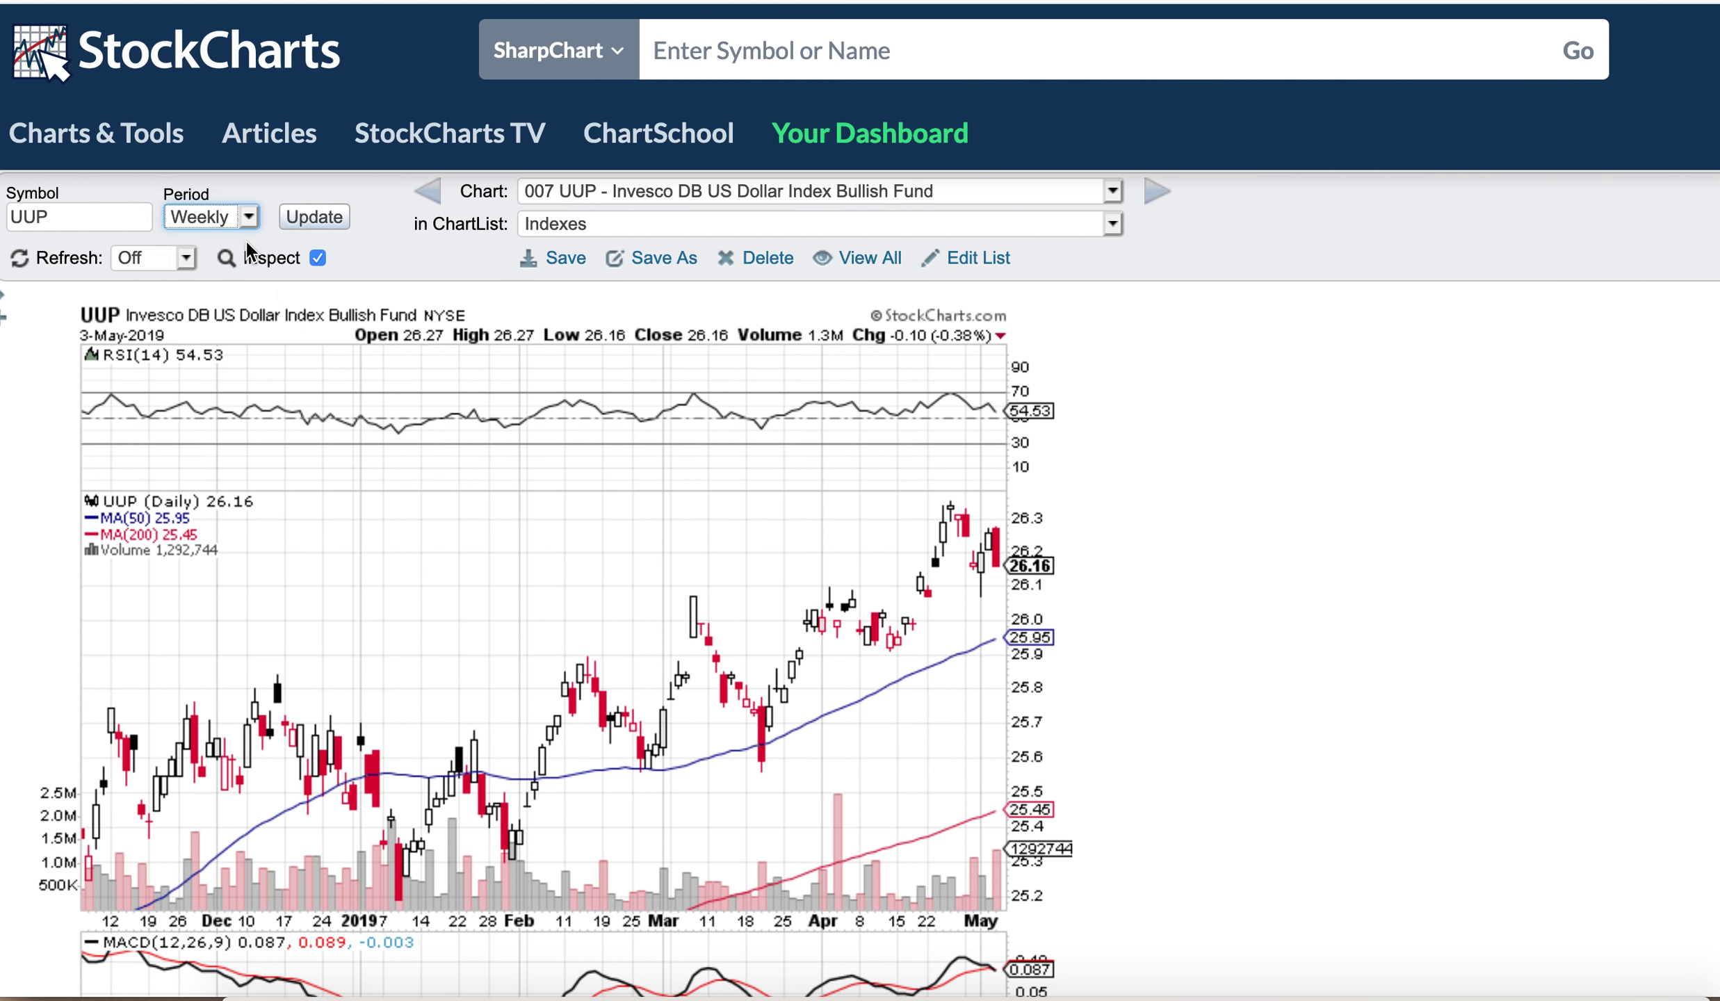
left_click(316, 220)
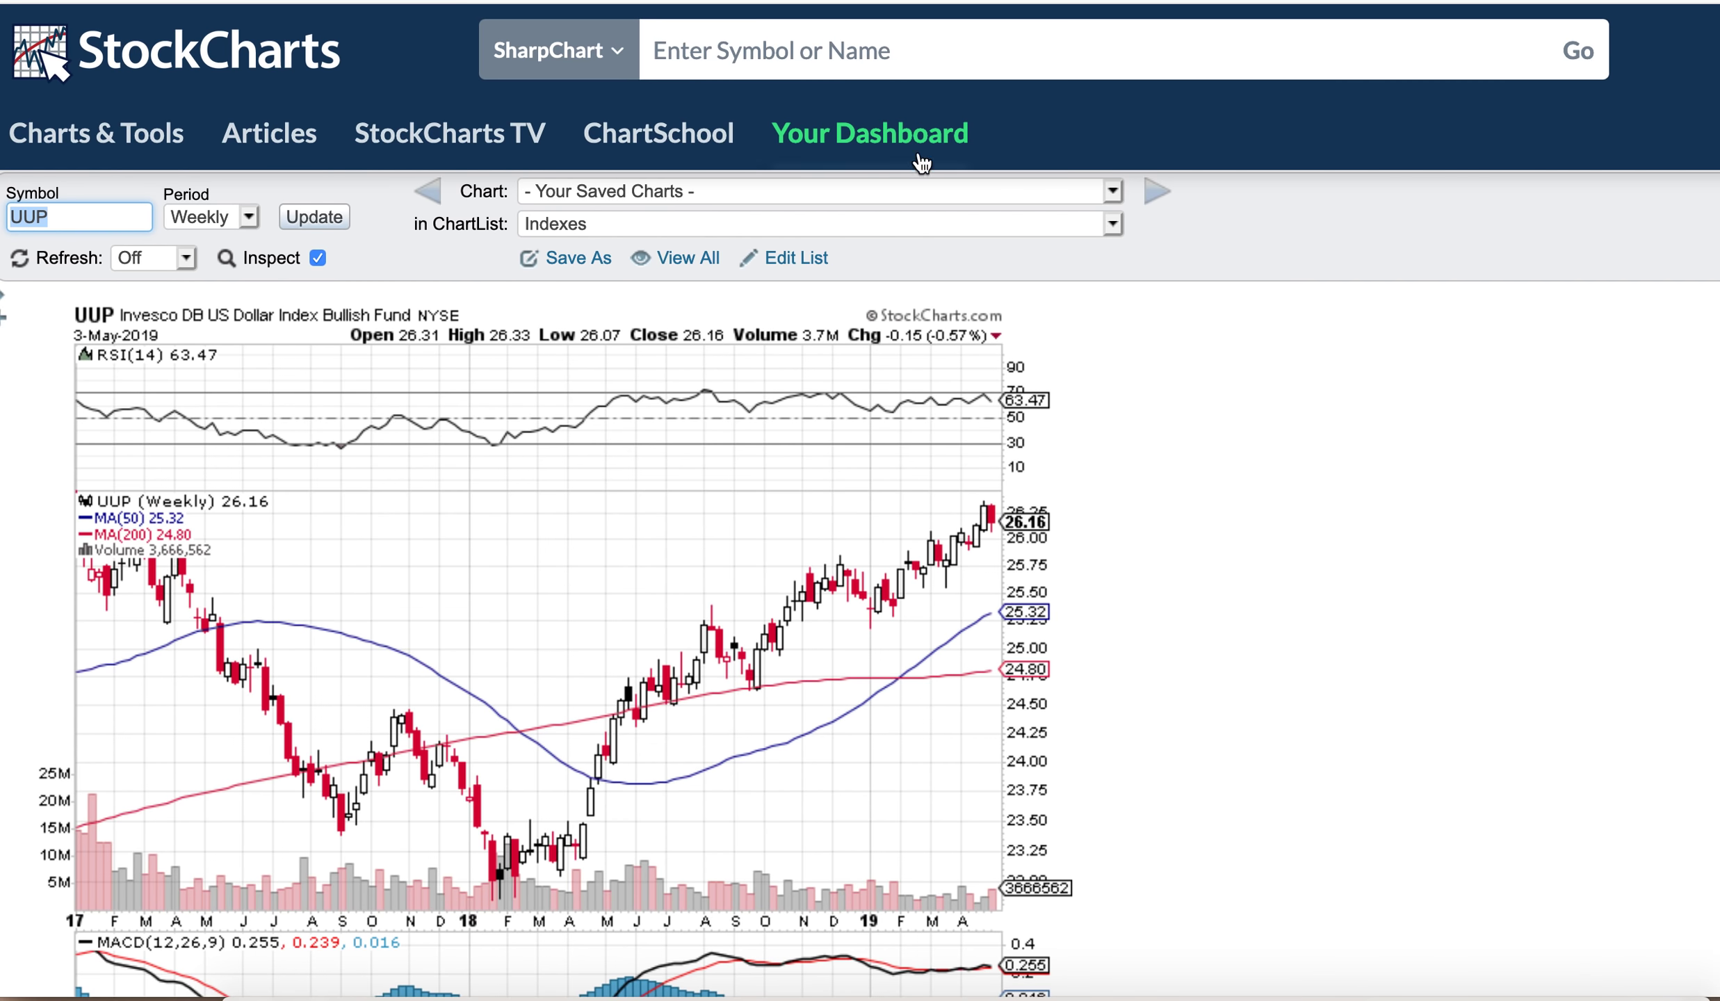
left_click(1155, 197)
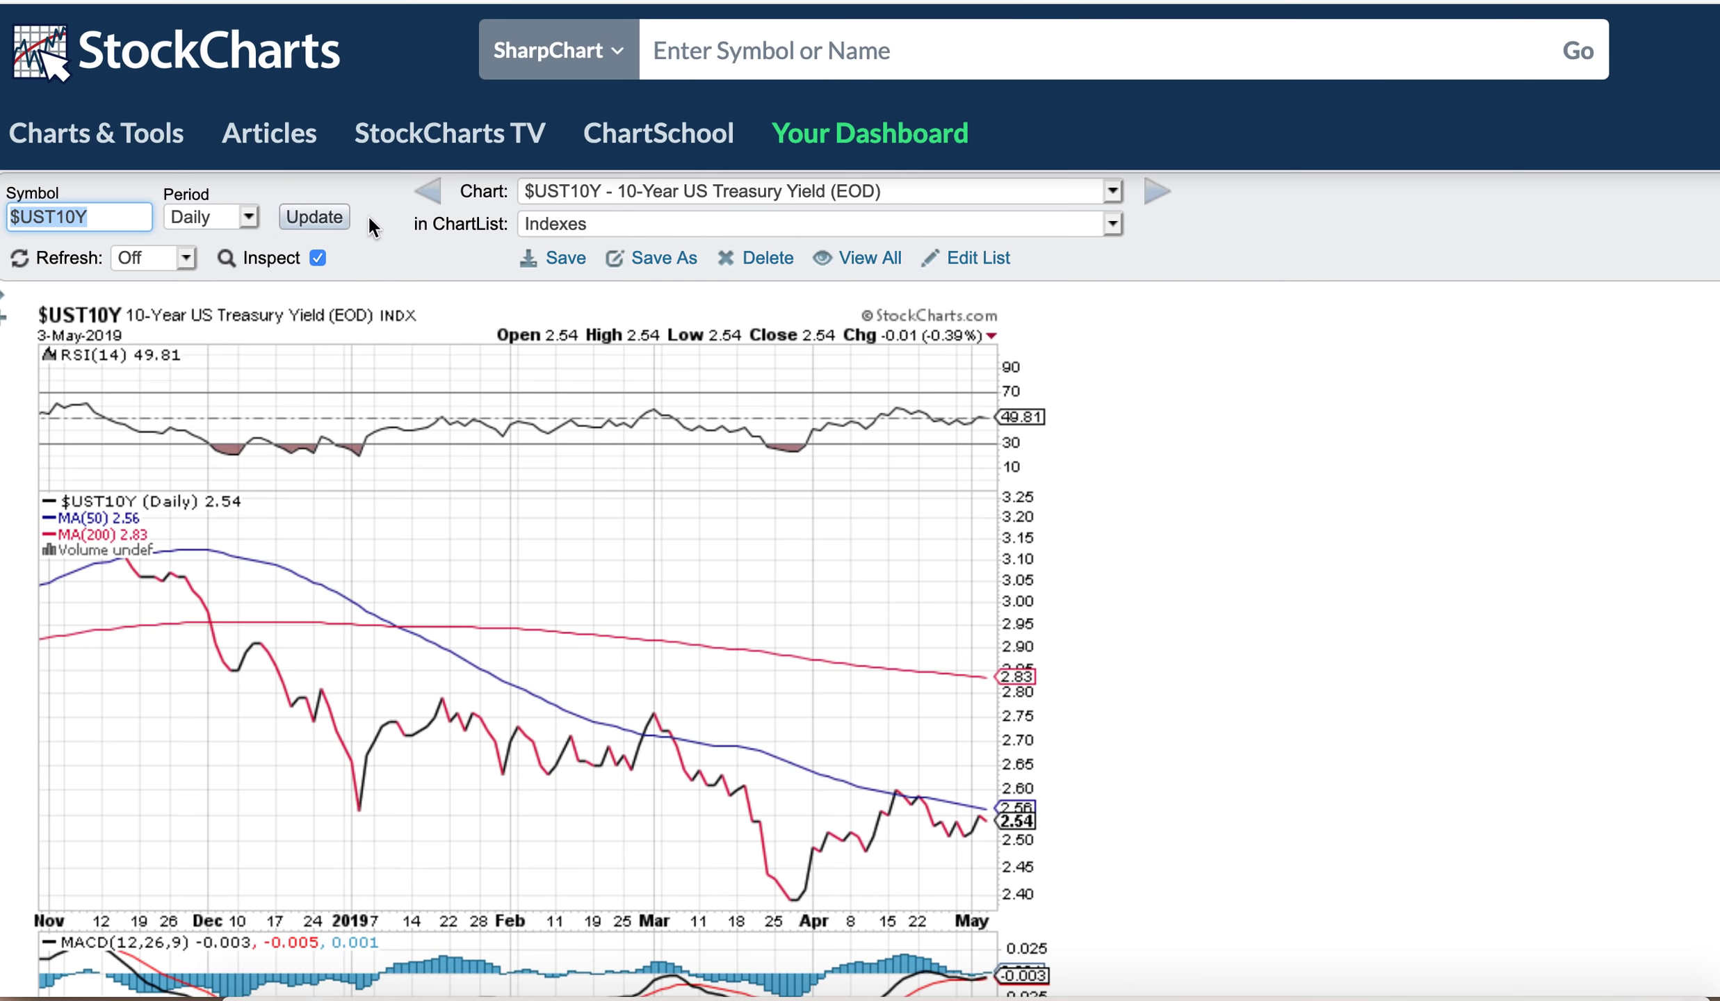
Step: Load the 010 VIX chart from Indexes, then switch to the Actives ChartList showing AOBC
left_click(1112, 225)
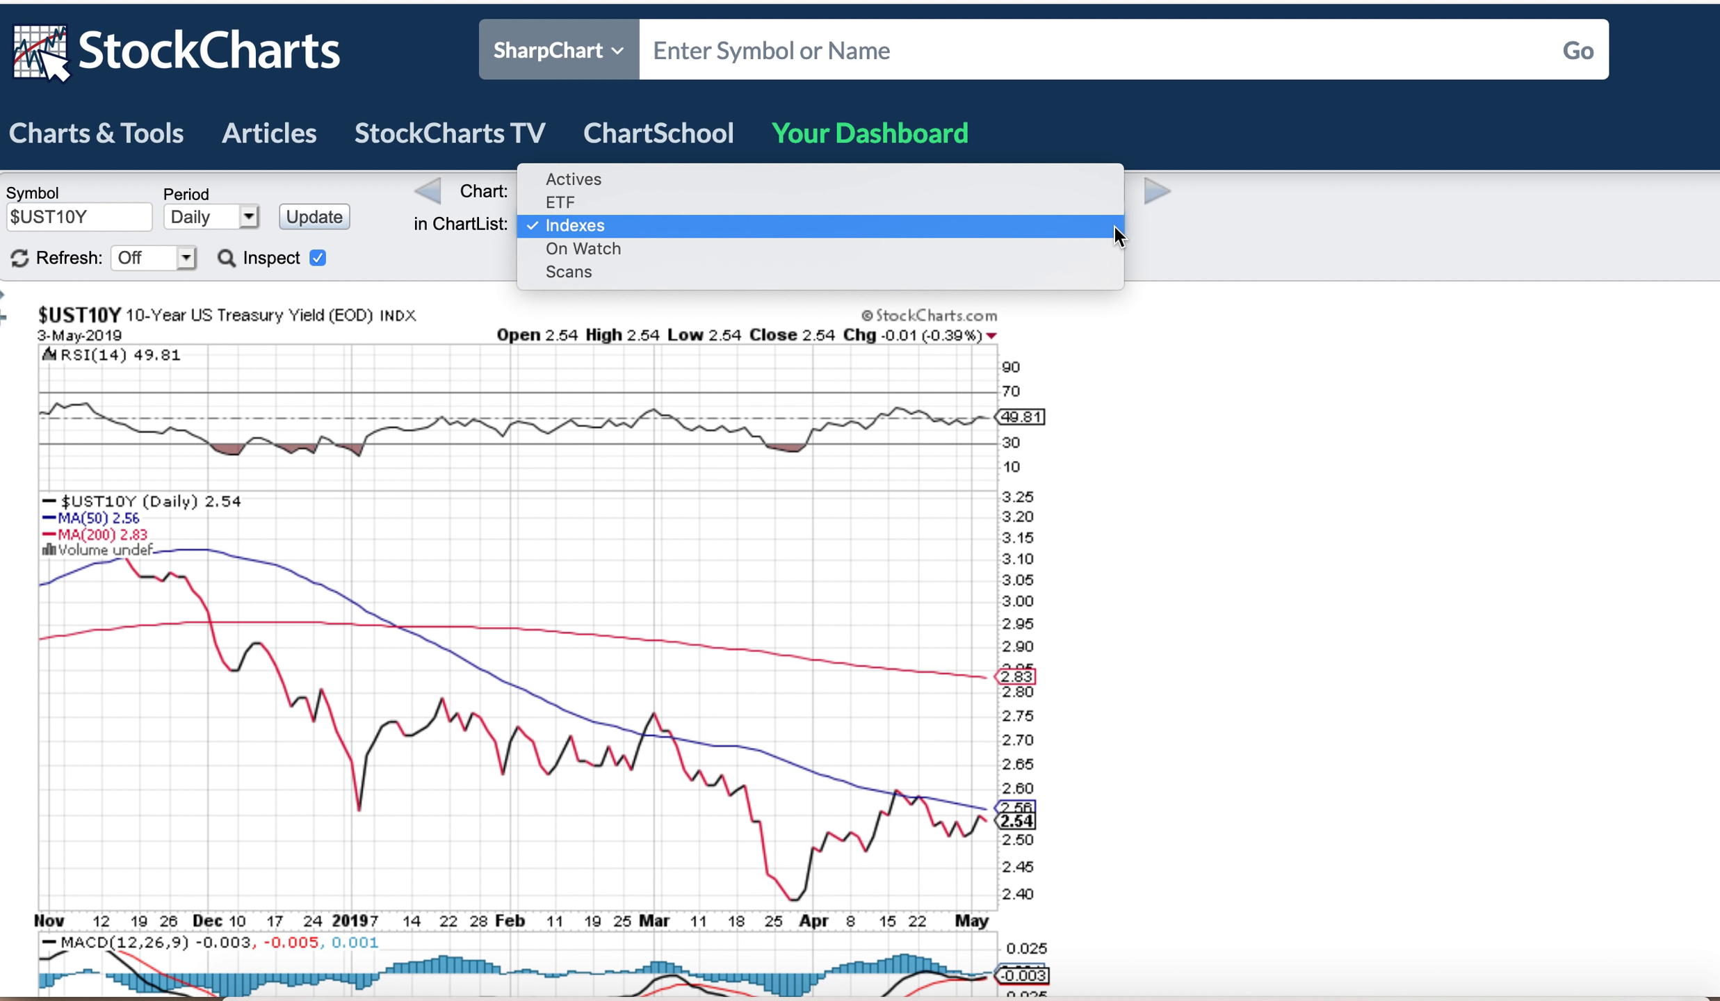
left_click(1104, 226)
left_click(1118, 192)
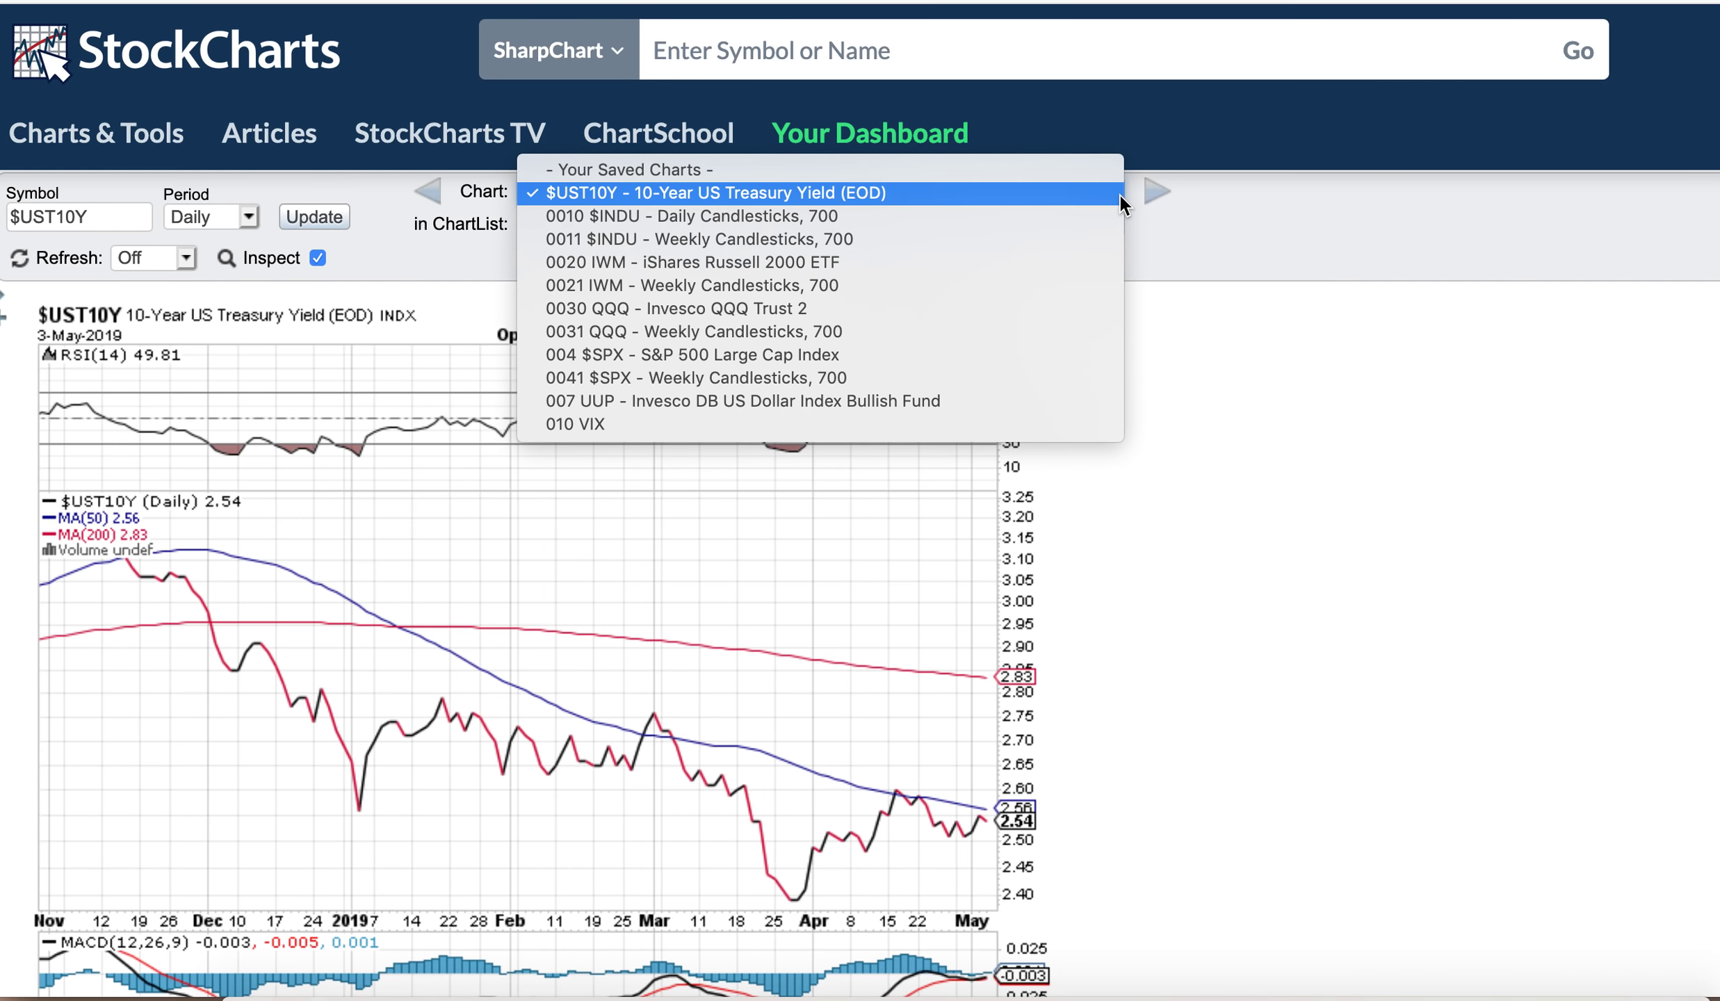
left_click(1023, 424)
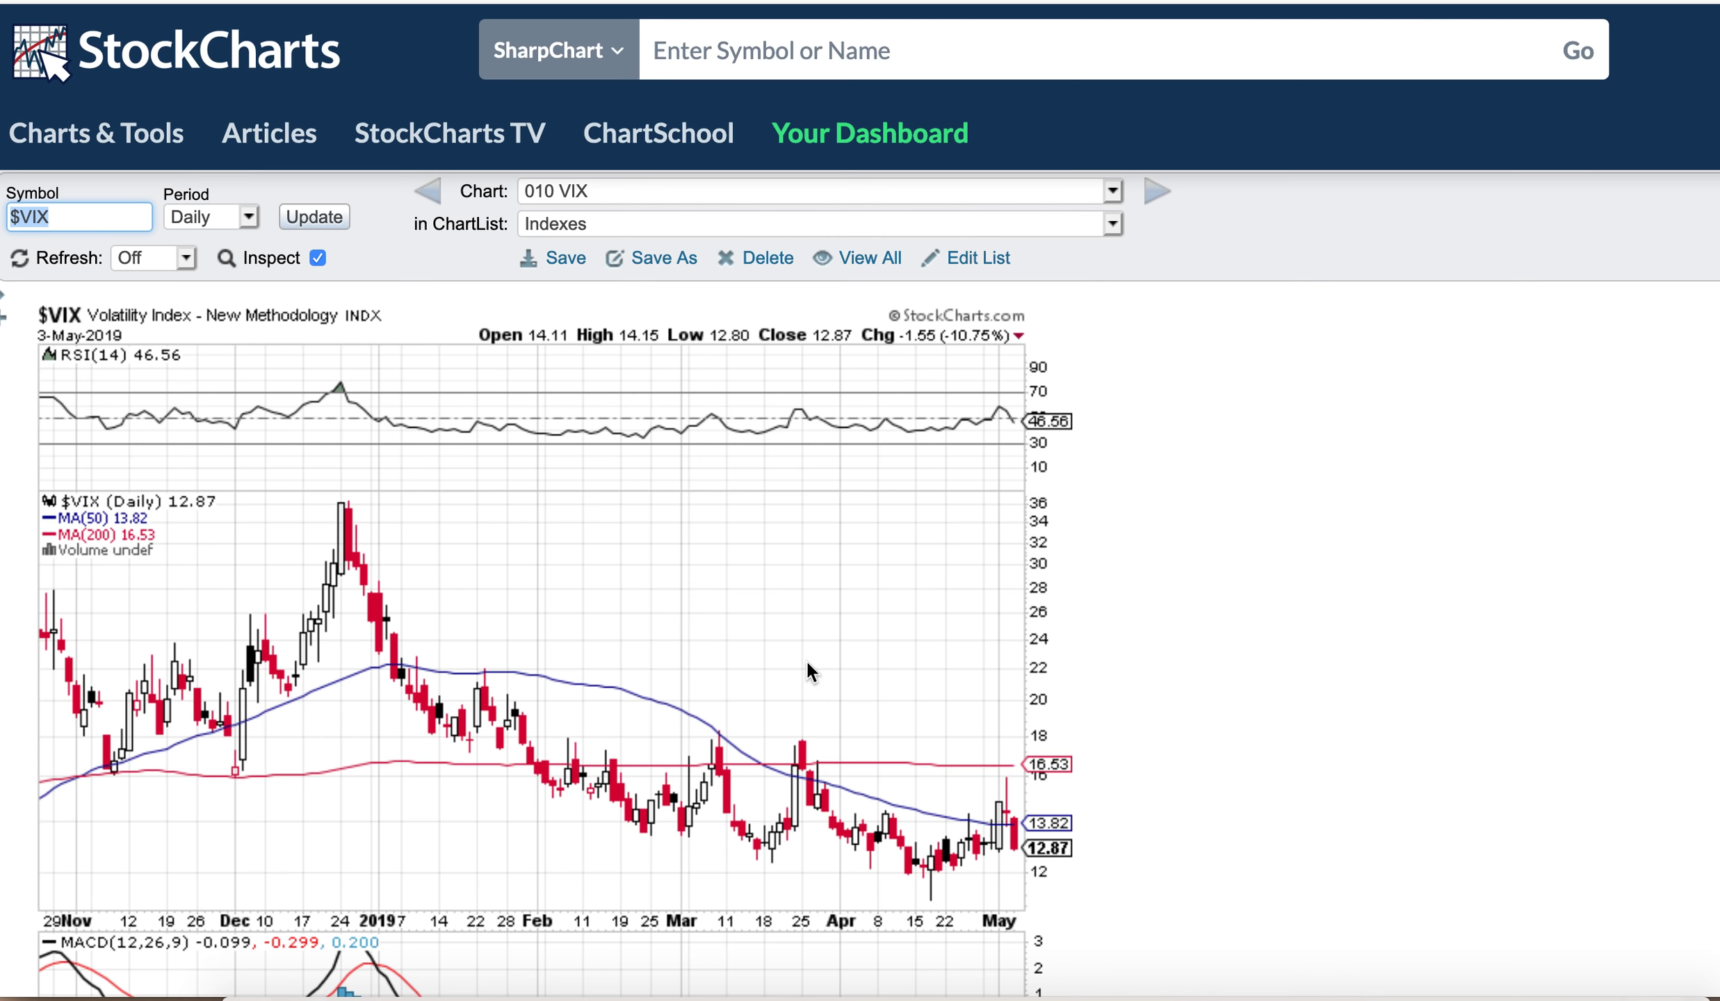
left_click(1110, 225)
left_click(1098, 182)
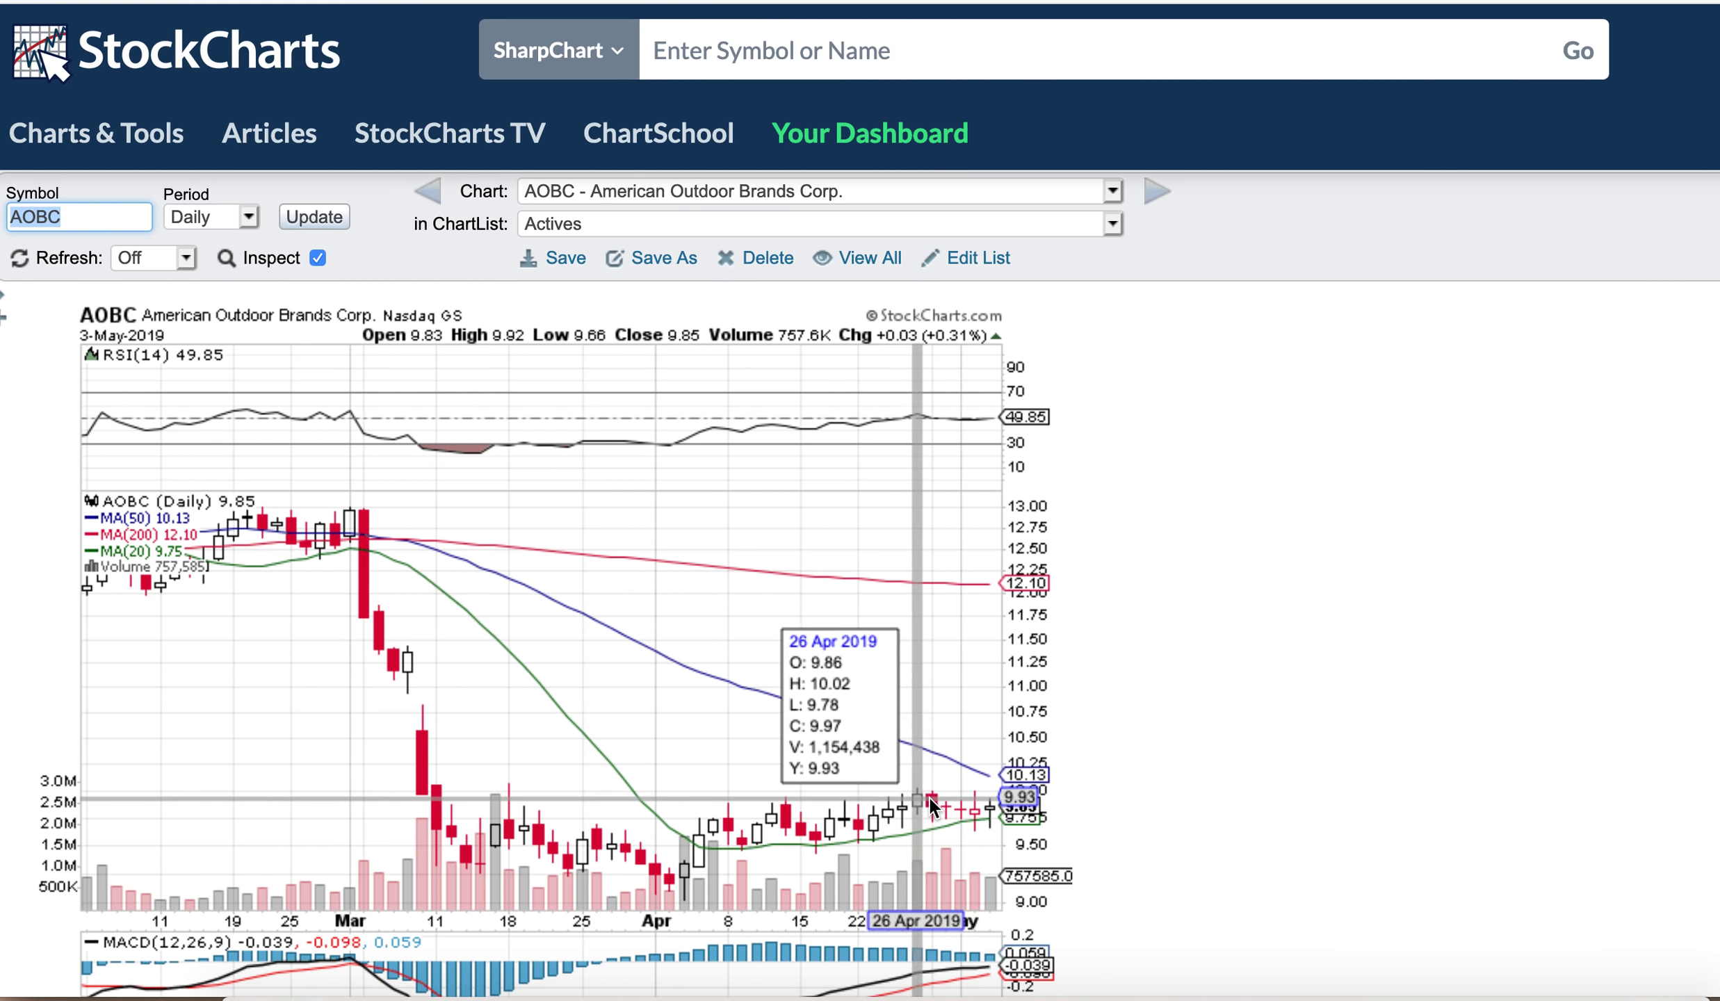
Step: Redraw the AOBC chart as weekly, then set its period back to daily
left_click(246, 215)
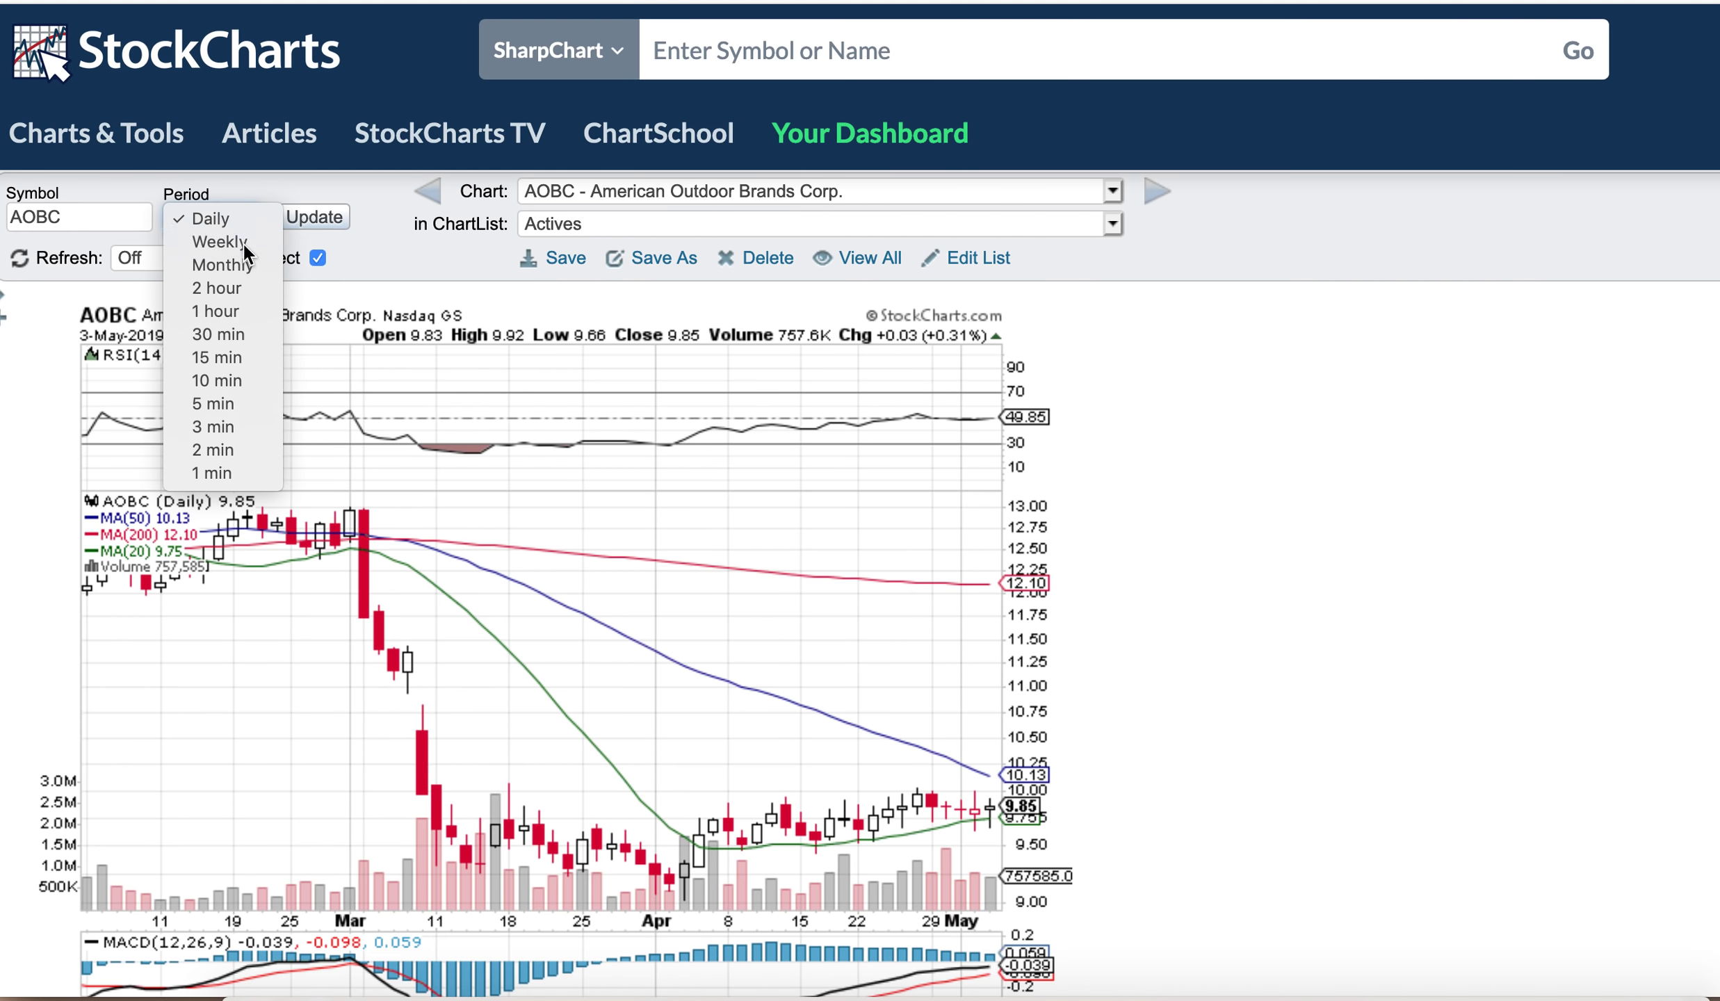
left_click(244, 242)
left_click(308, 221)
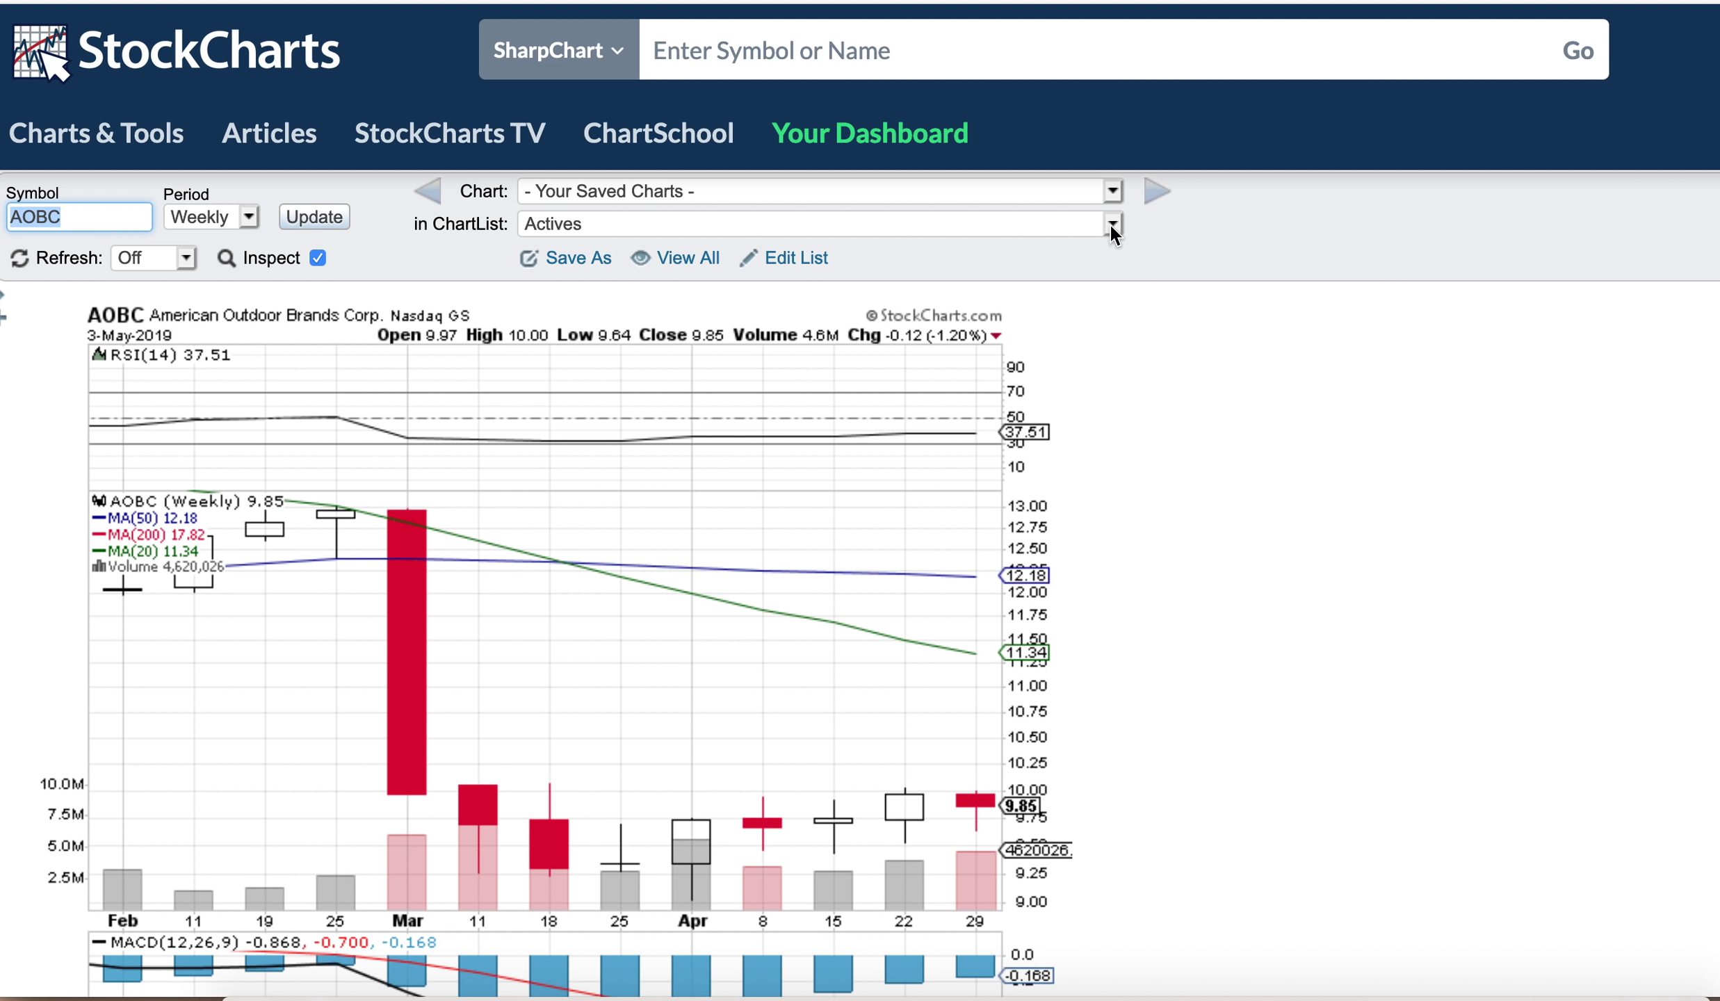
left_click(254, 215)
left_click(256, 200)
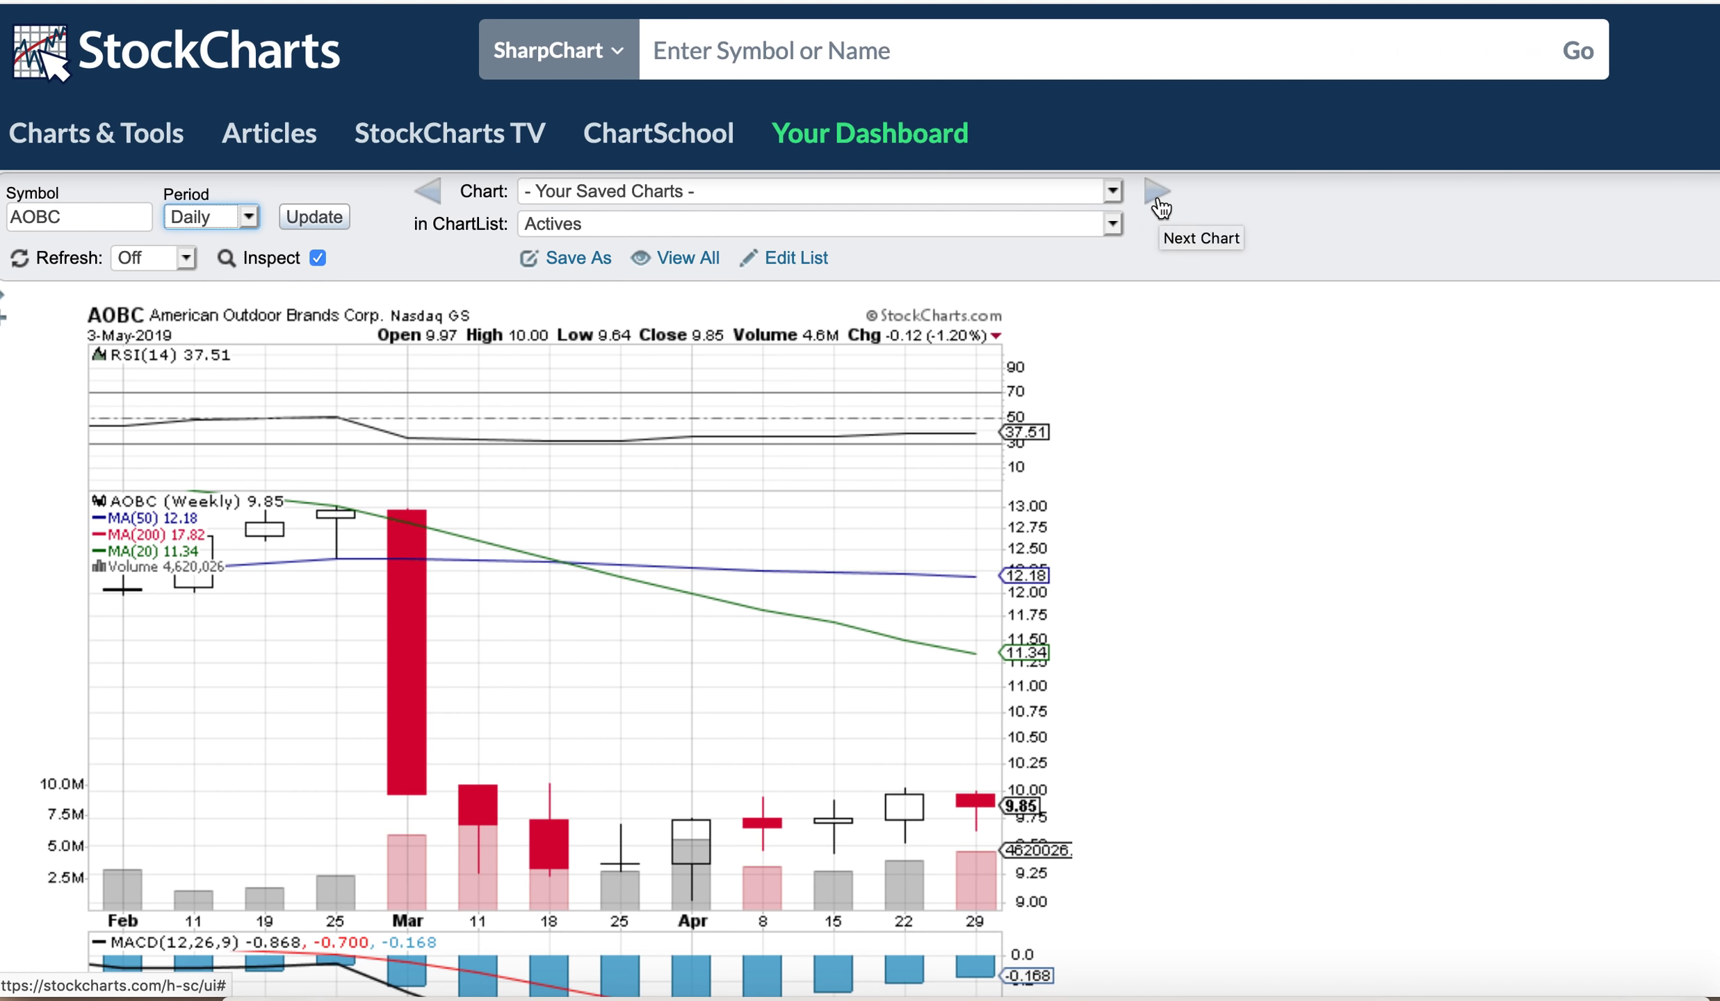
Step: Load the LABU daily chart from the Actives ChartList
left_click(1111, 188)
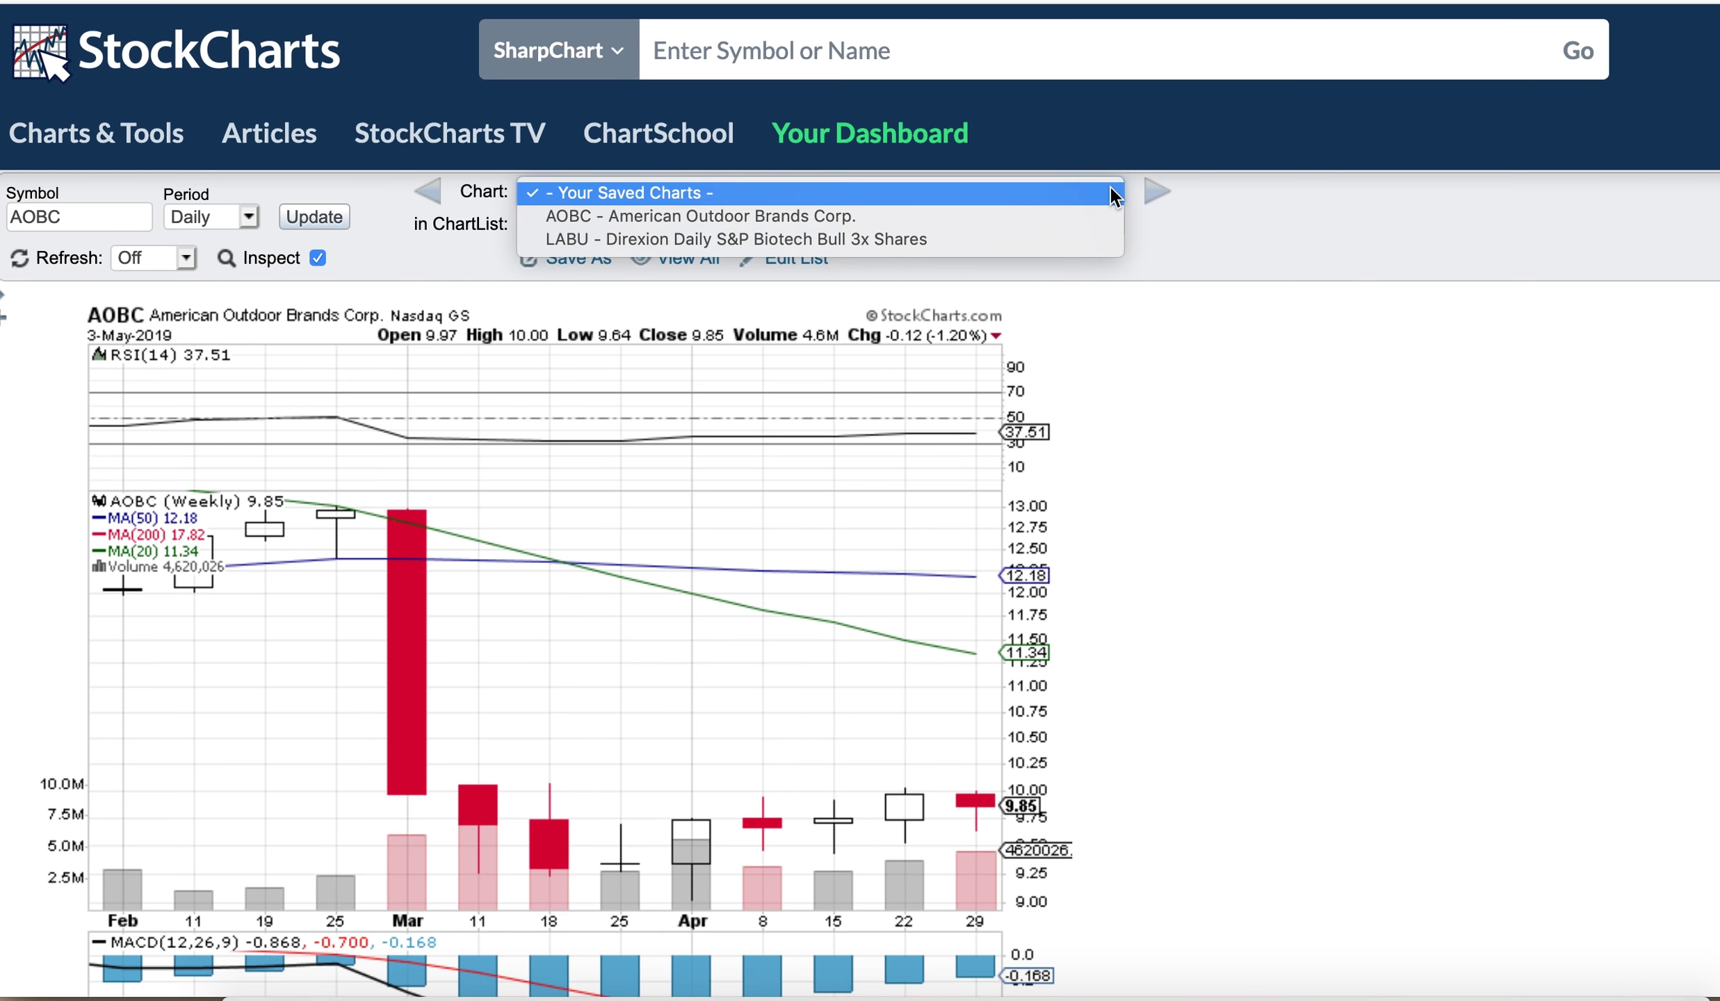
left_click(1067, 239)
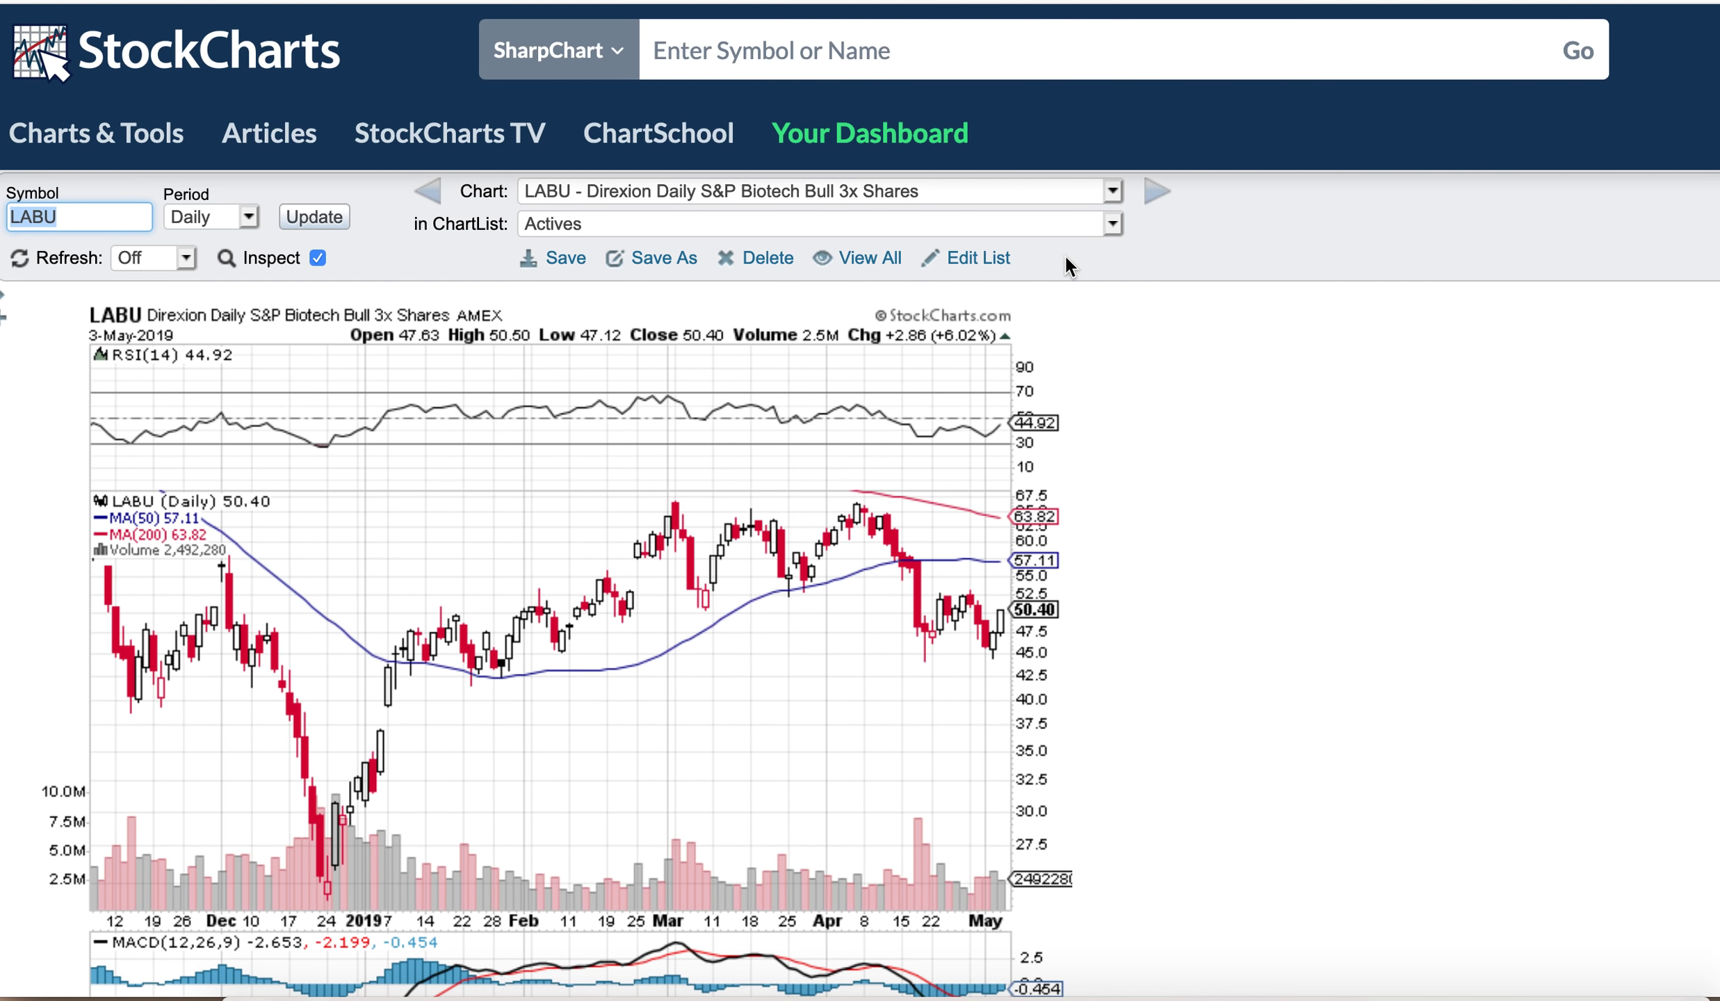
mouse_move(997, 634)
left_click(1111, 225)
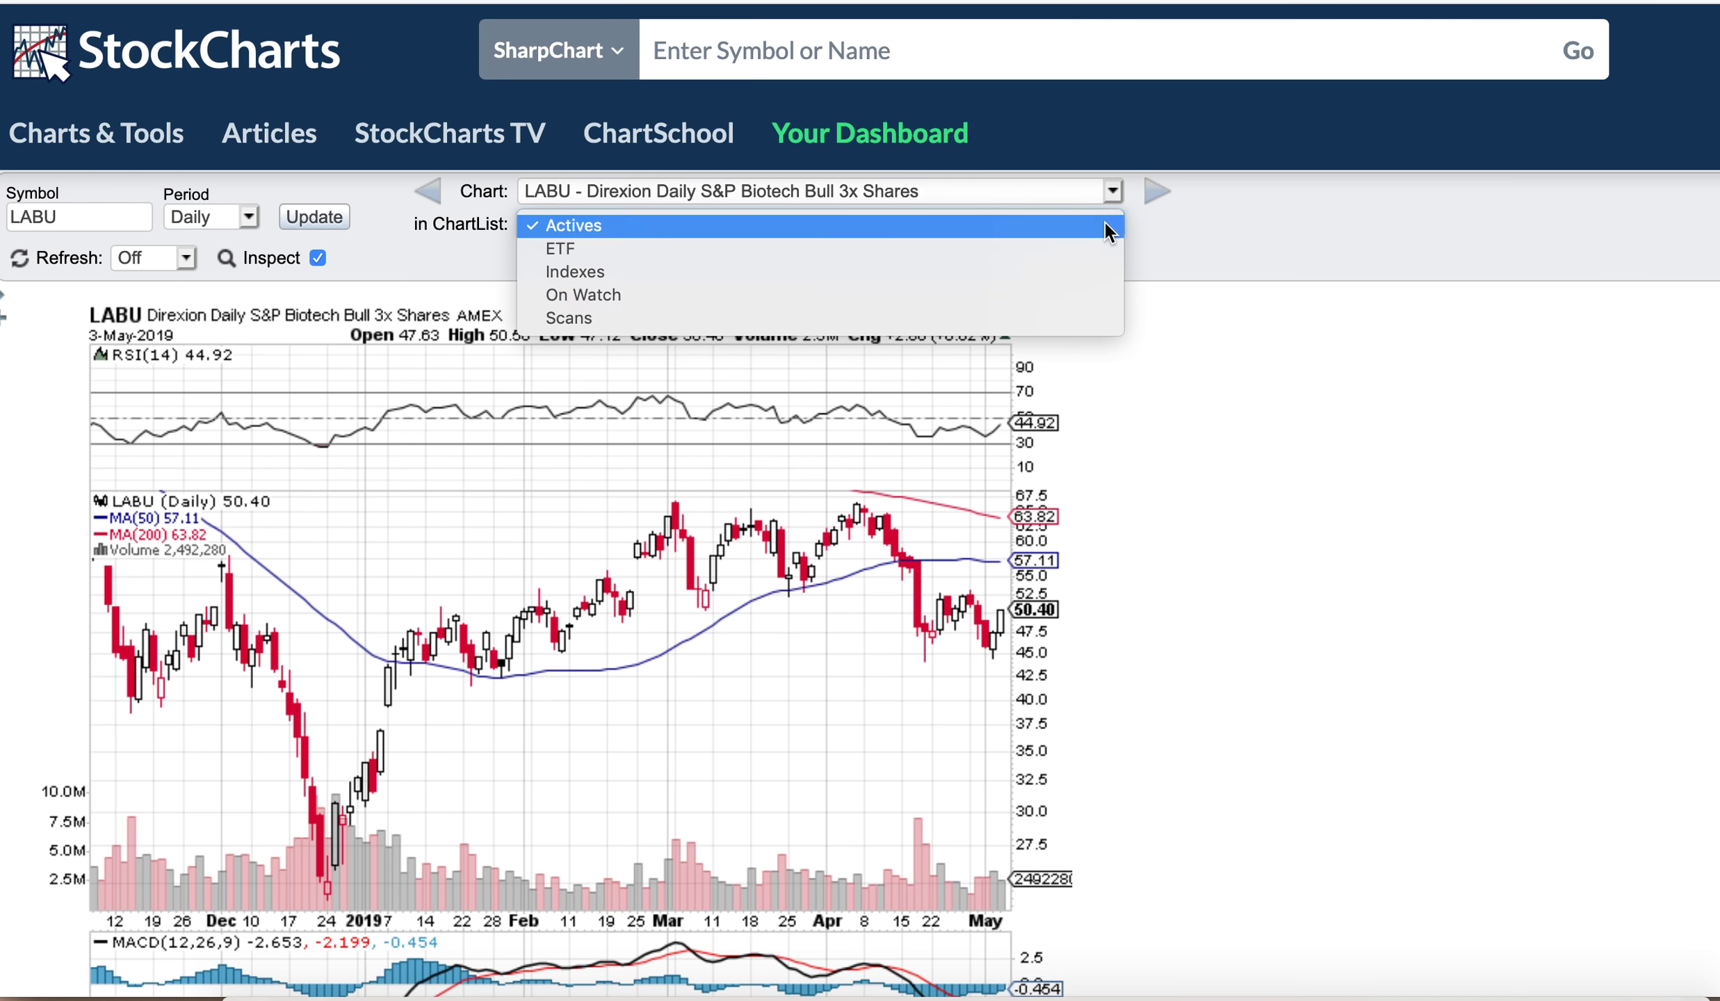
Step: Select the On Watch ChartList, which loads the BABA daily chart
left_click(1070, 293)
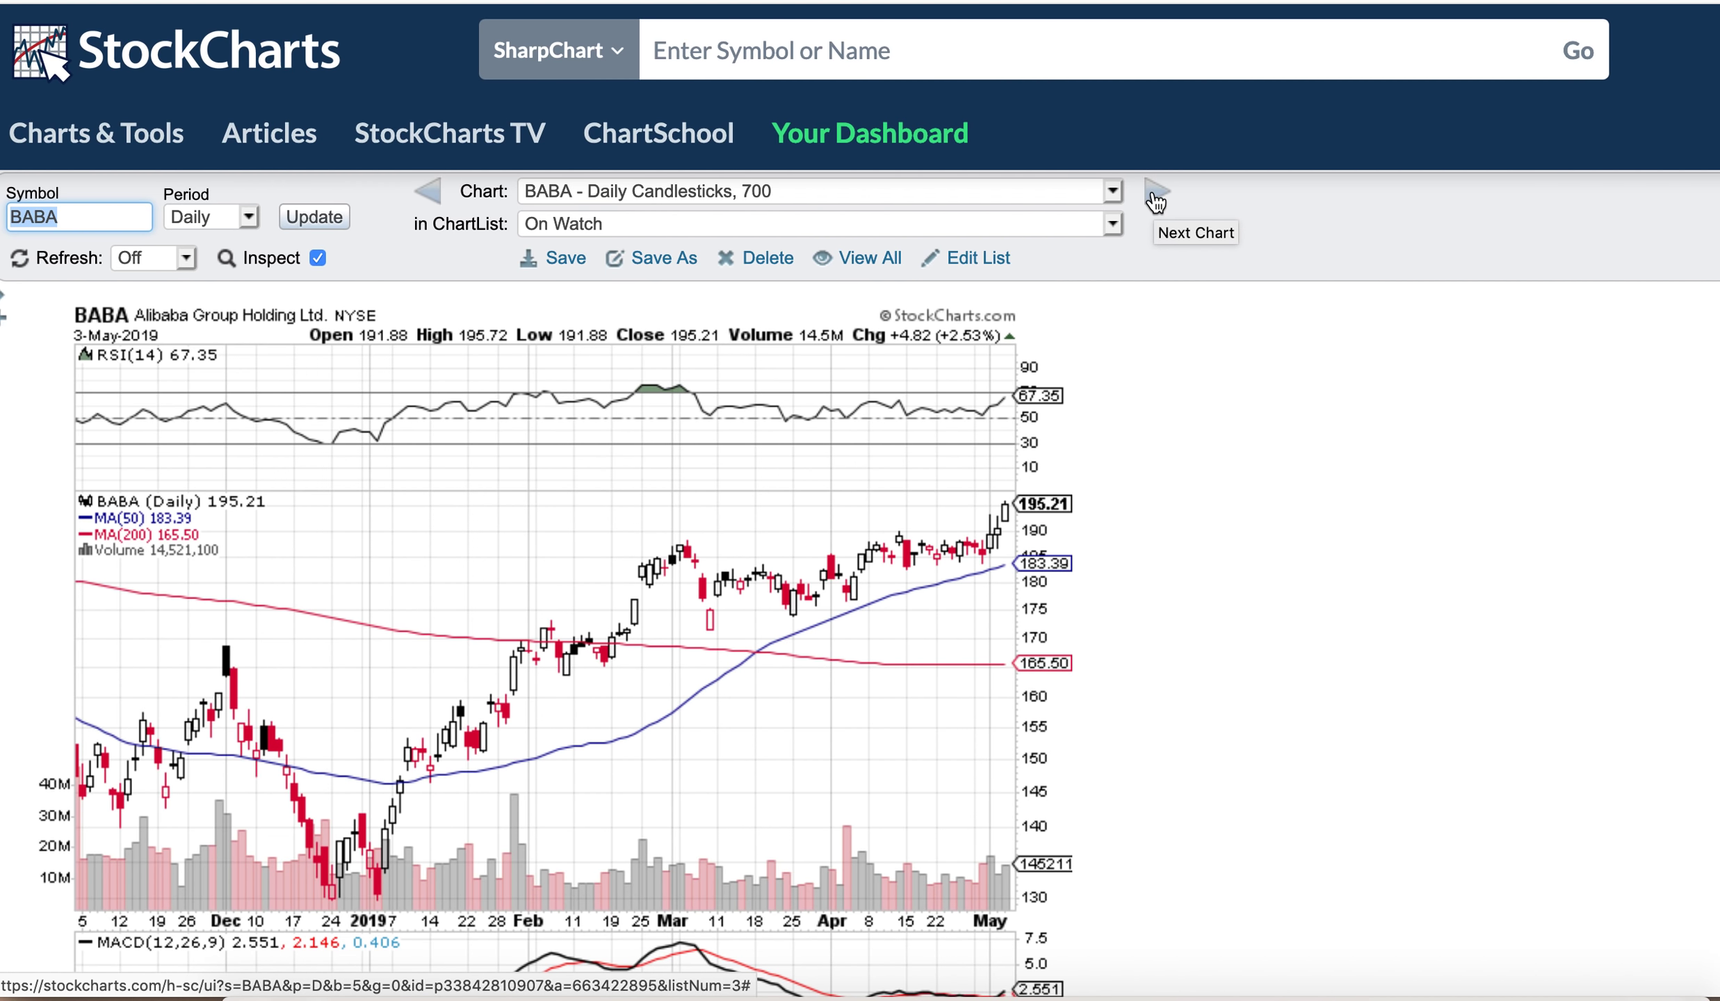
Step: View BABA as weekly, return it to daily, then advance two charts to DUST
left_click(247, 224)
left_click(245, 238)
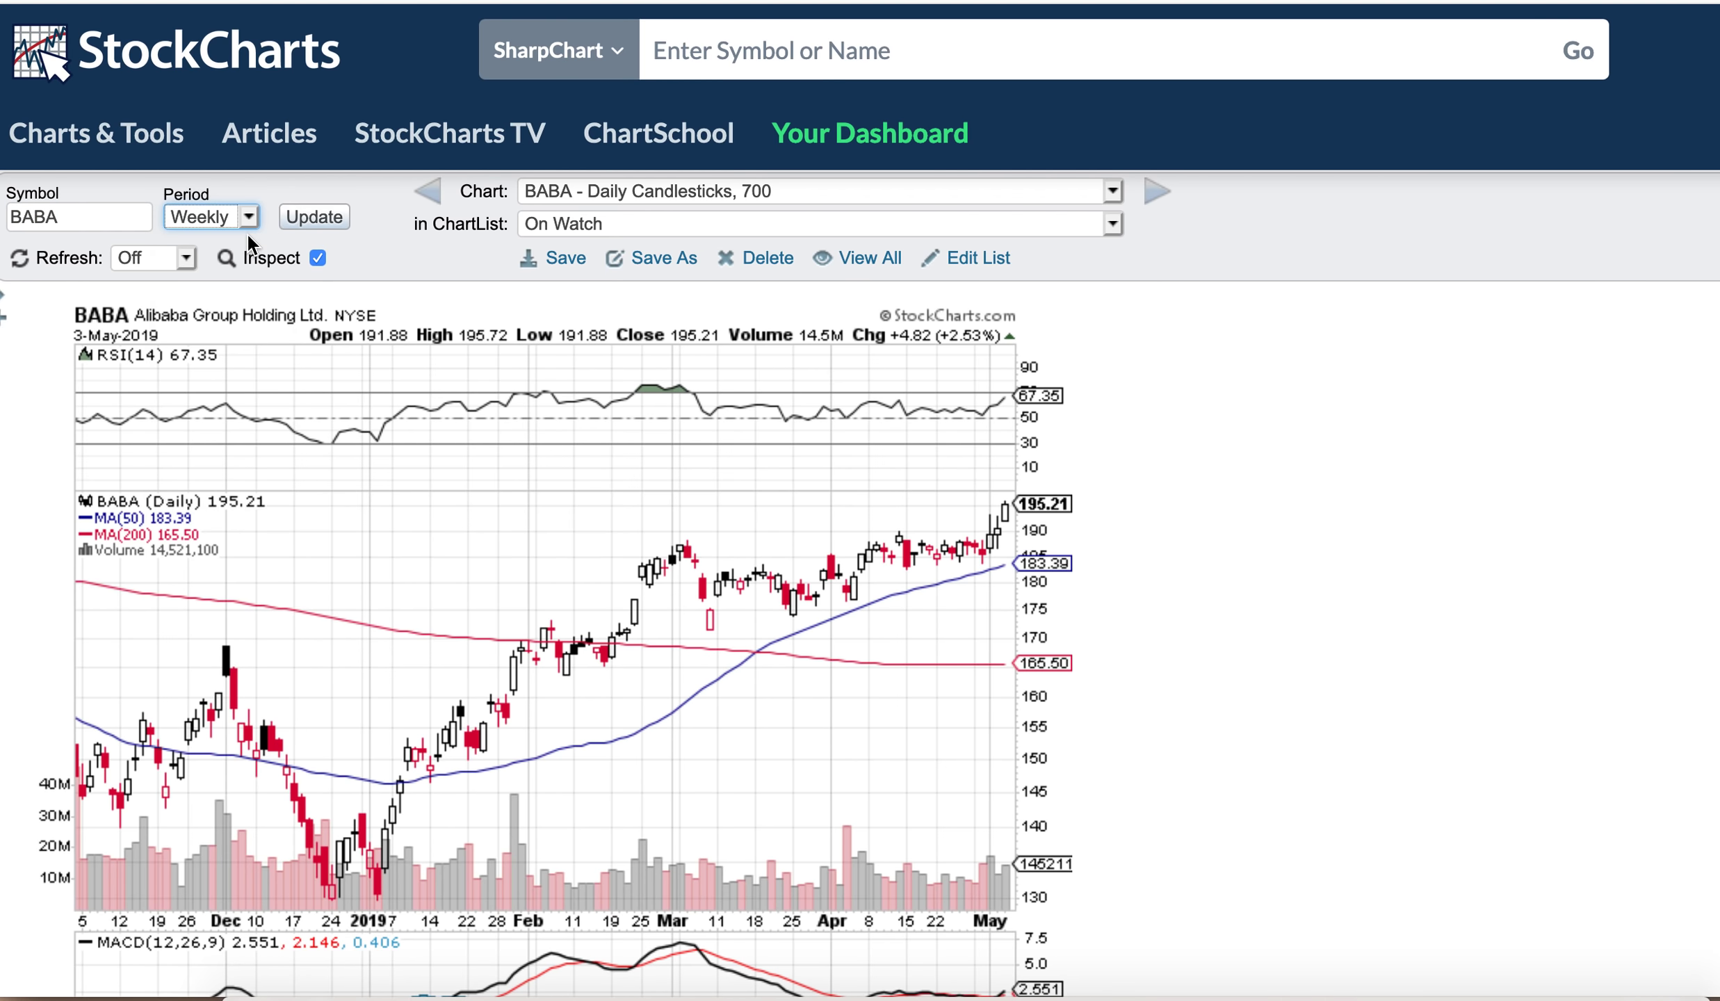
left_click(324, 219)
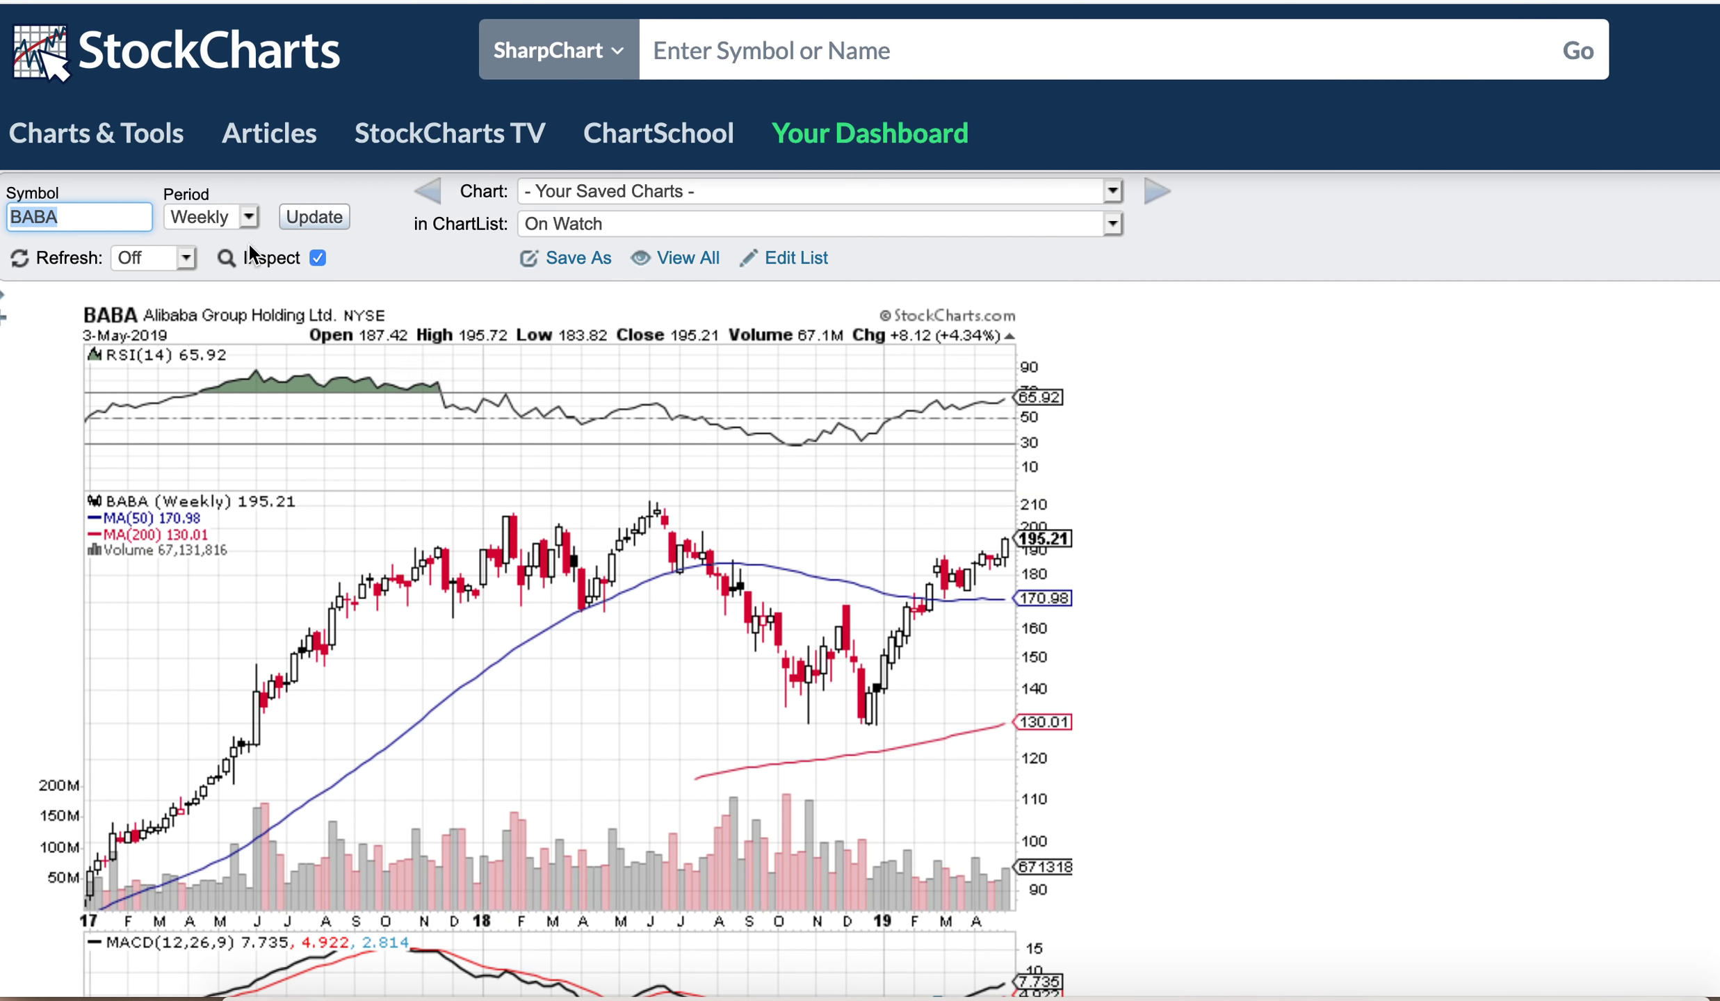
left_click(251, 220)
left_click(242, 192)
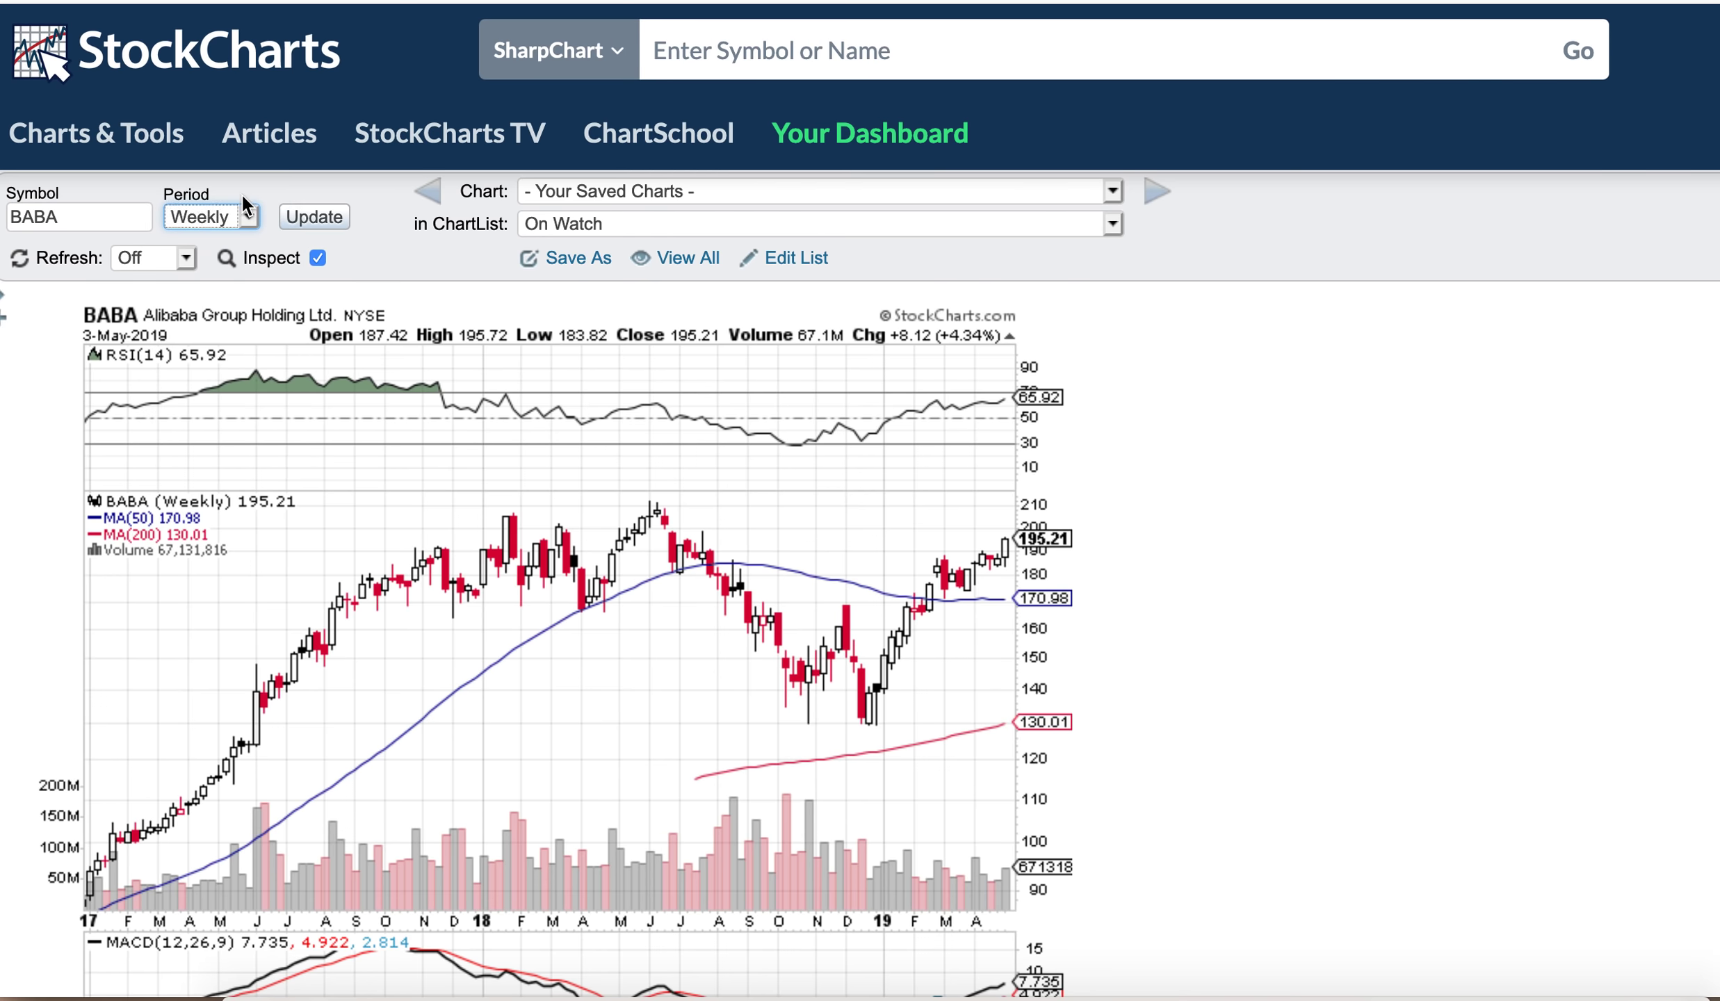
left_click(337, 220)
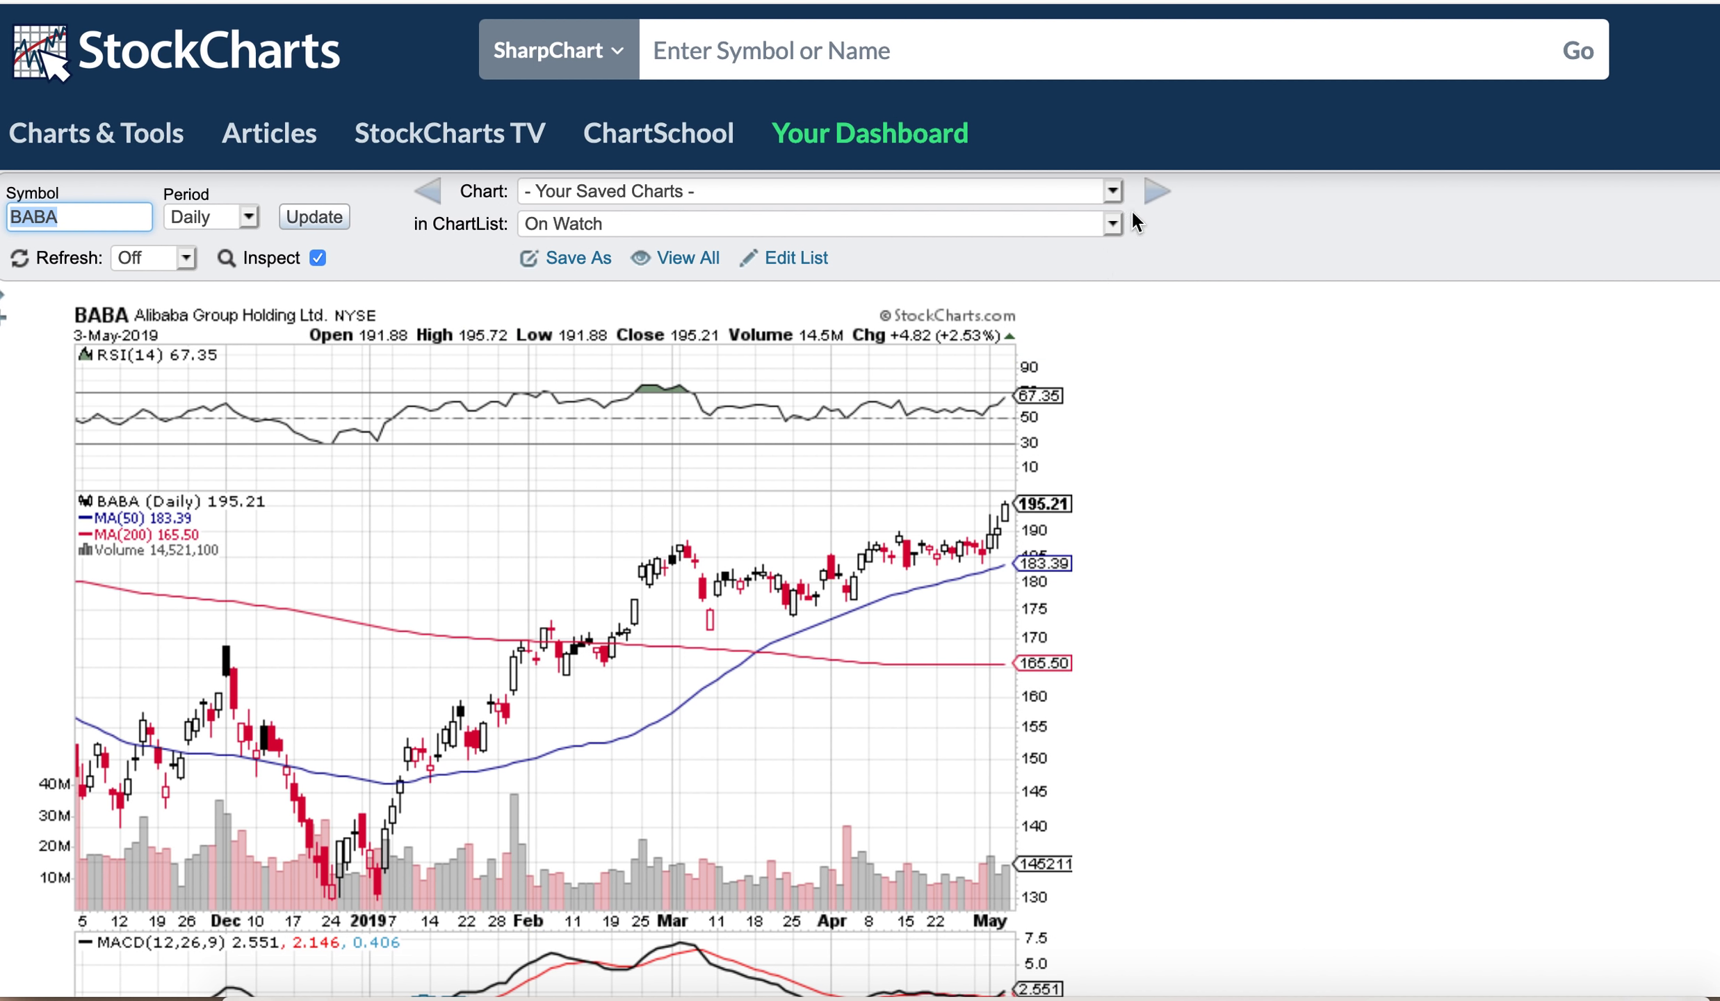
left_click(1157, 194)
left_click(1156, 194)
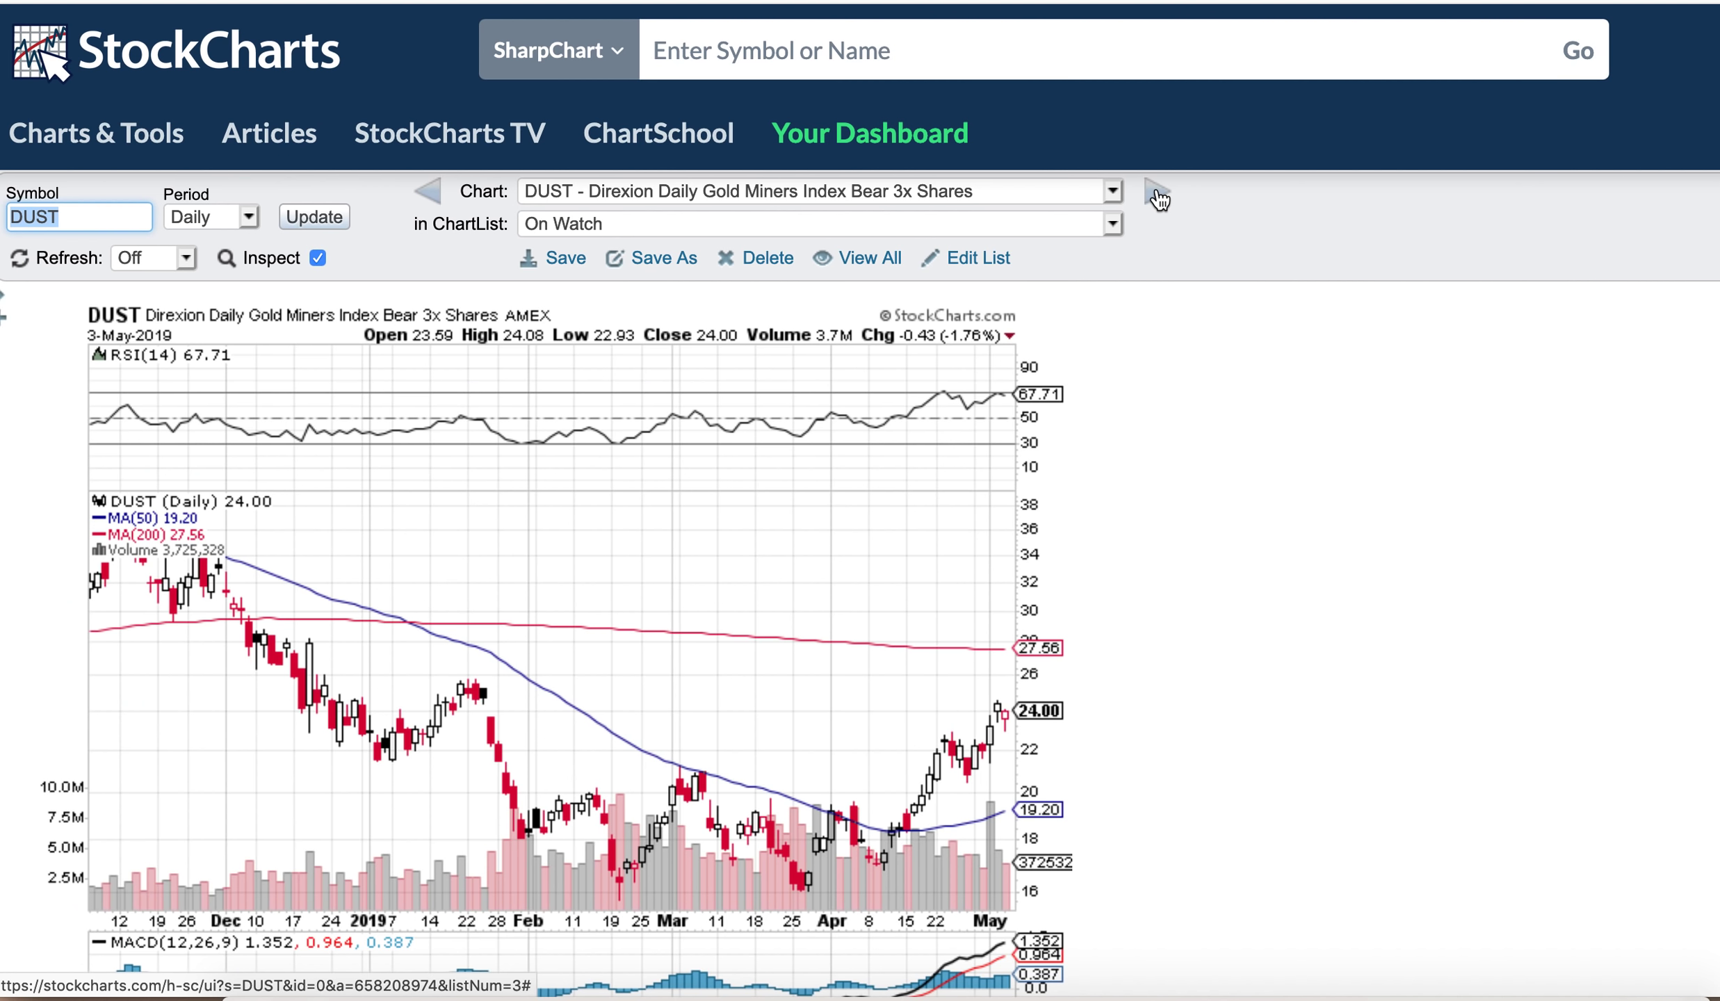
Step: Step from the DUST chart to EEM, then on to the INTC chart in On Watch
mouse_move(989, 720)
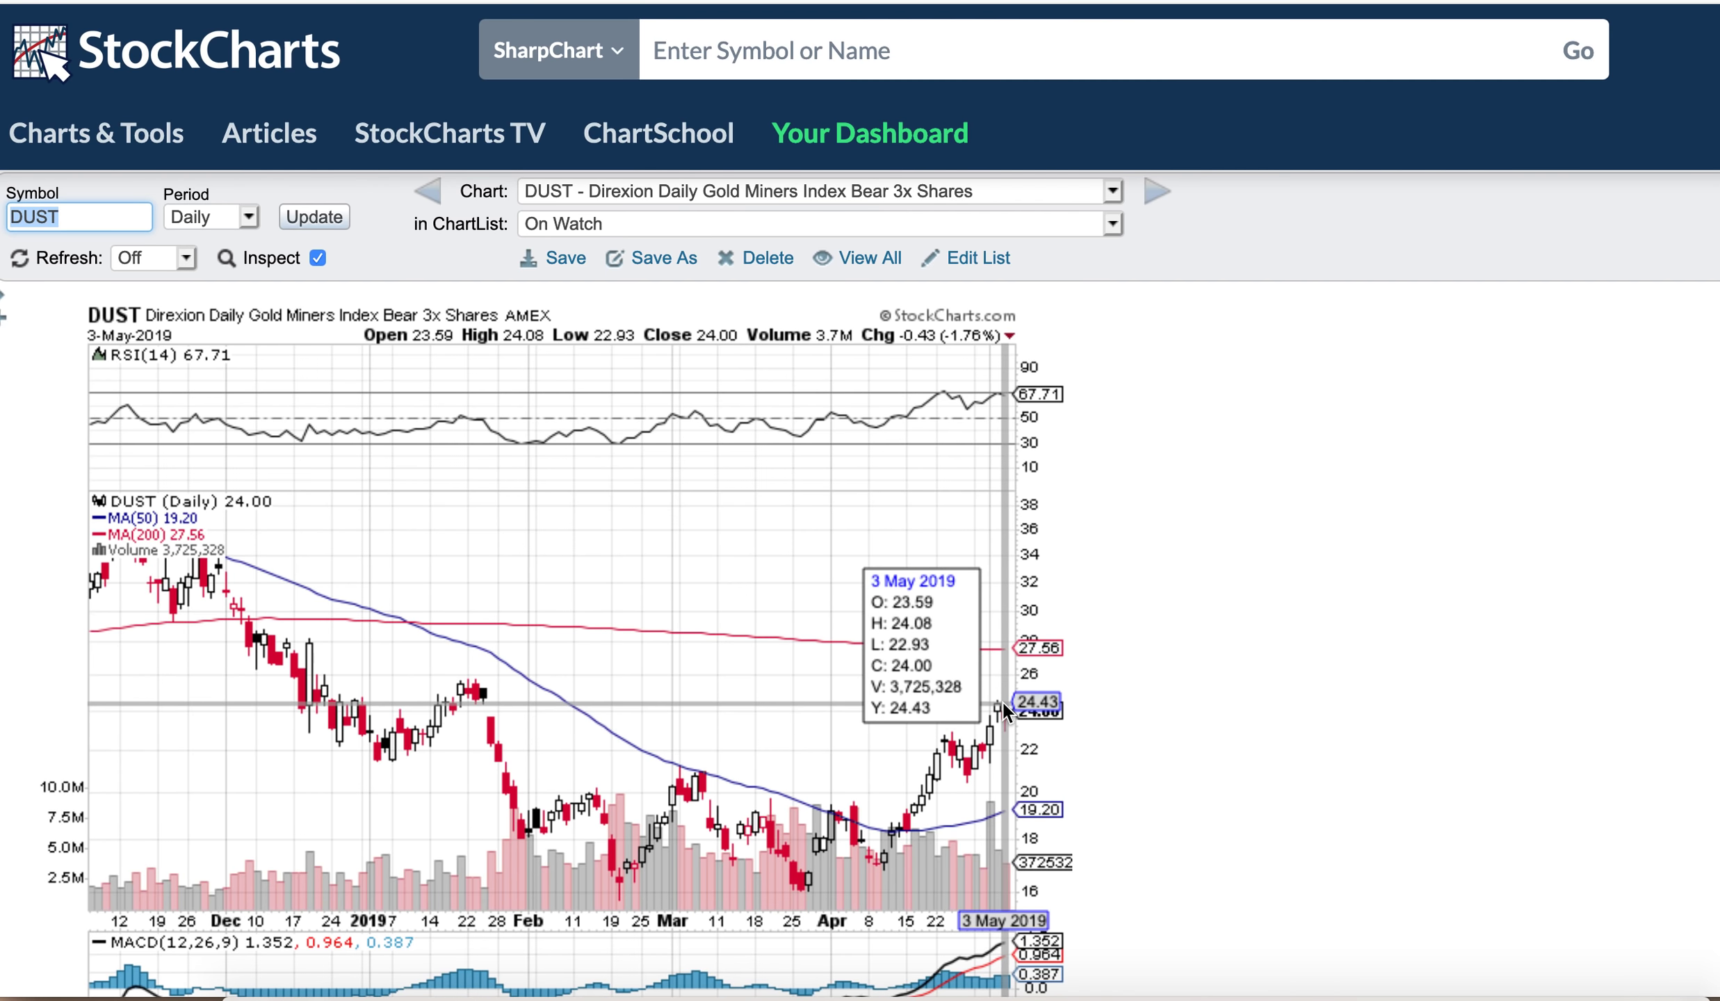
left_click(1005, 722)
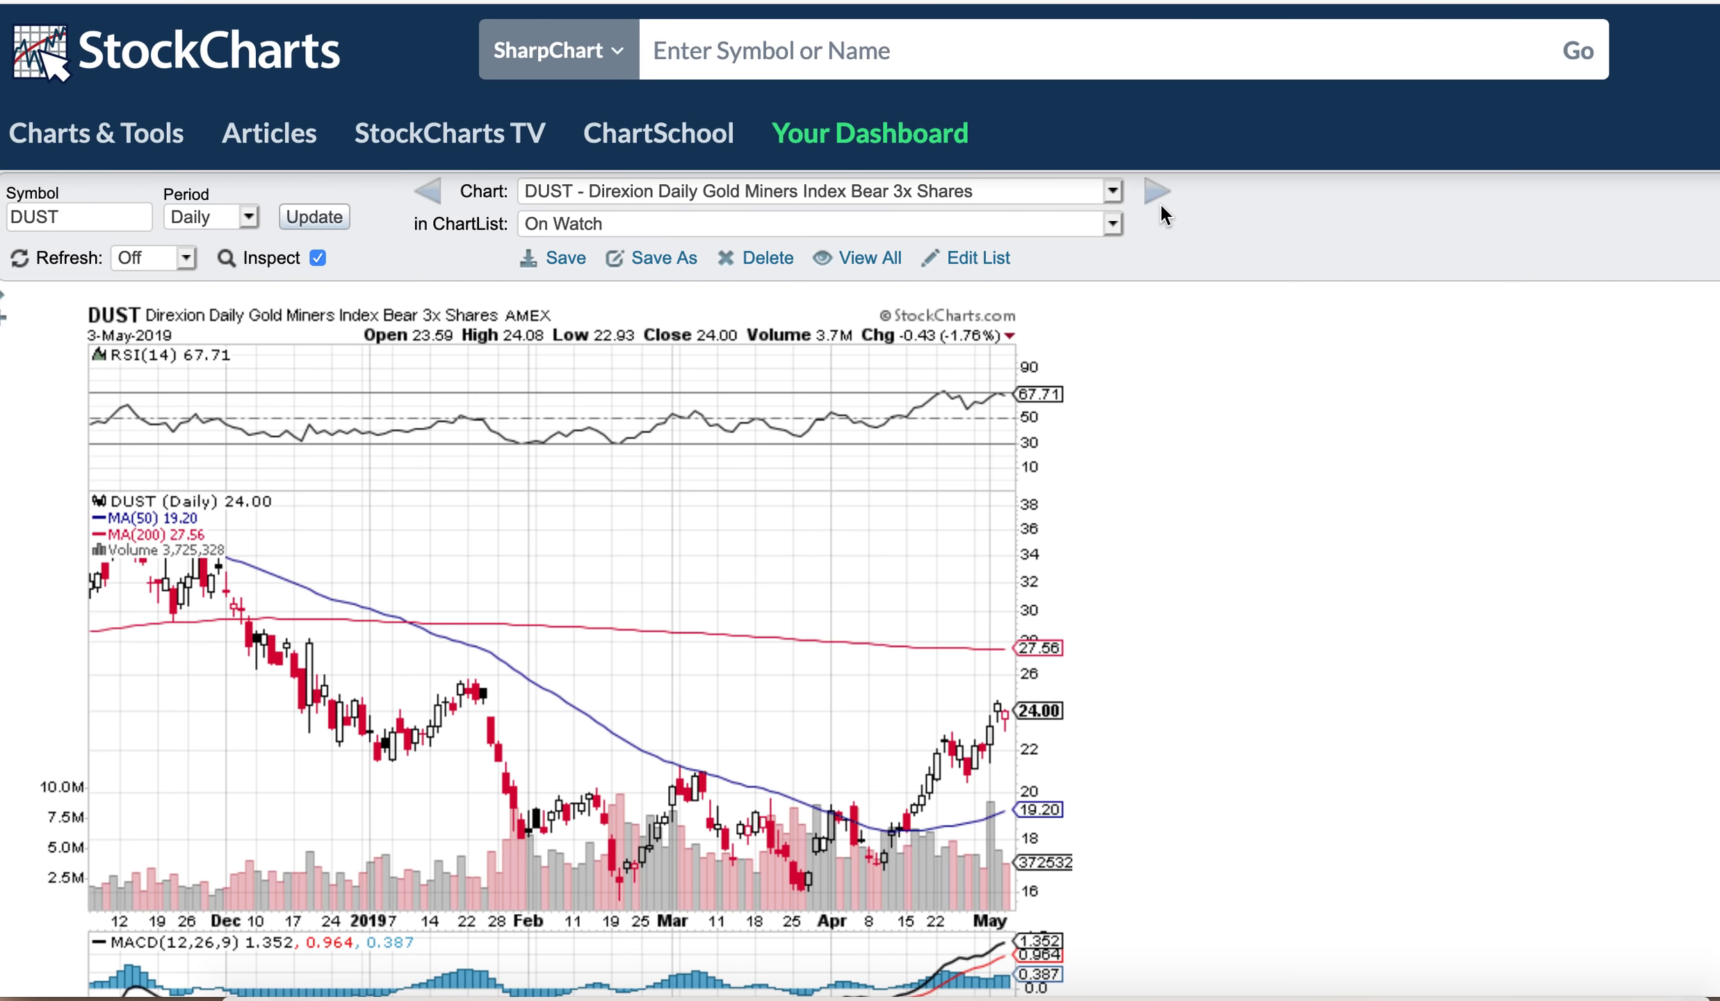
mouse_move(1002, 726)
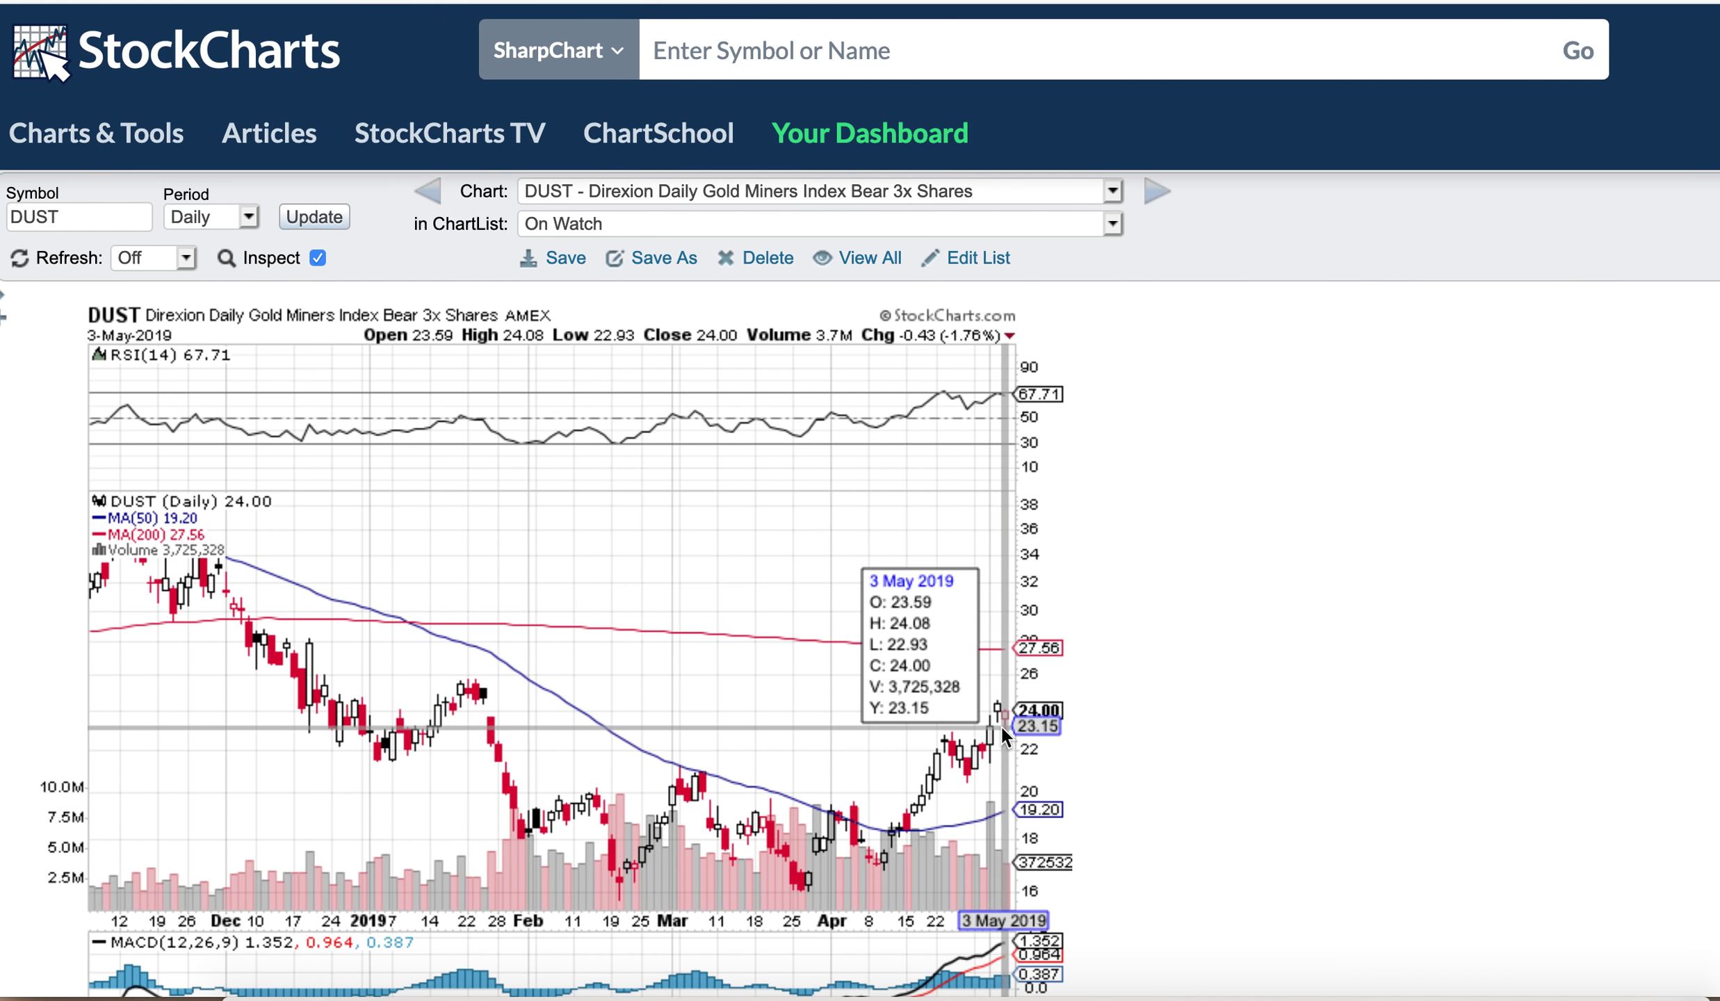
left_click(1156, 206)
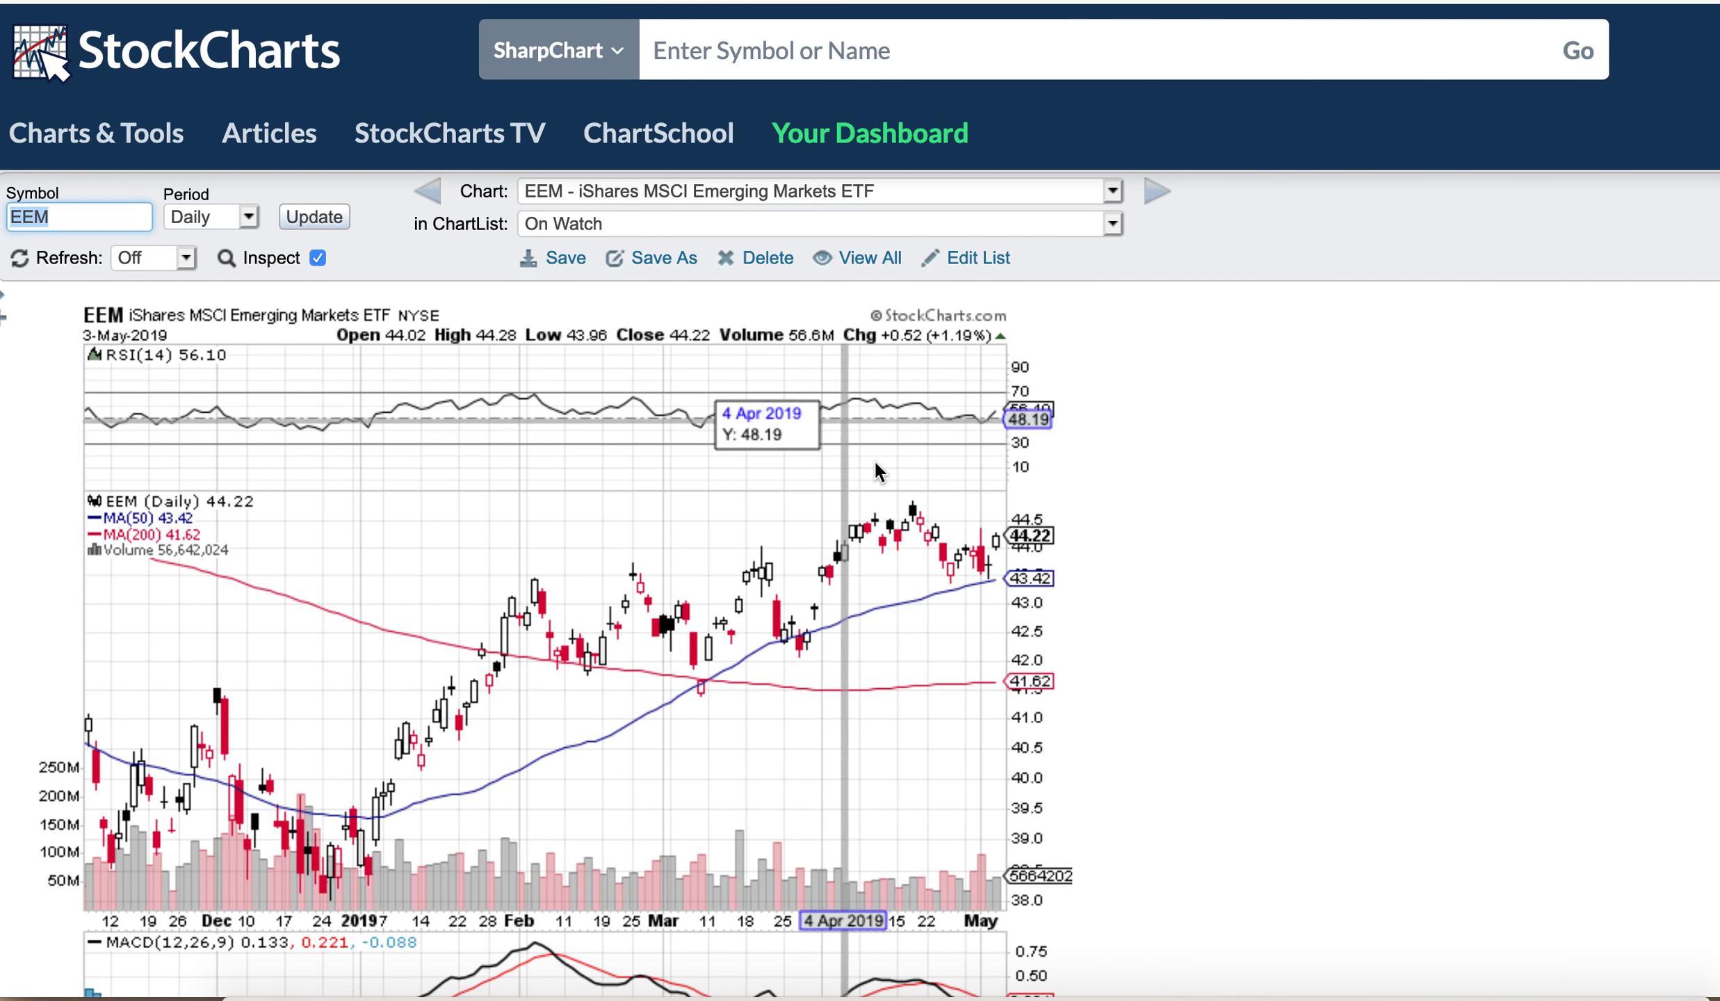
left_click(1156, 202)
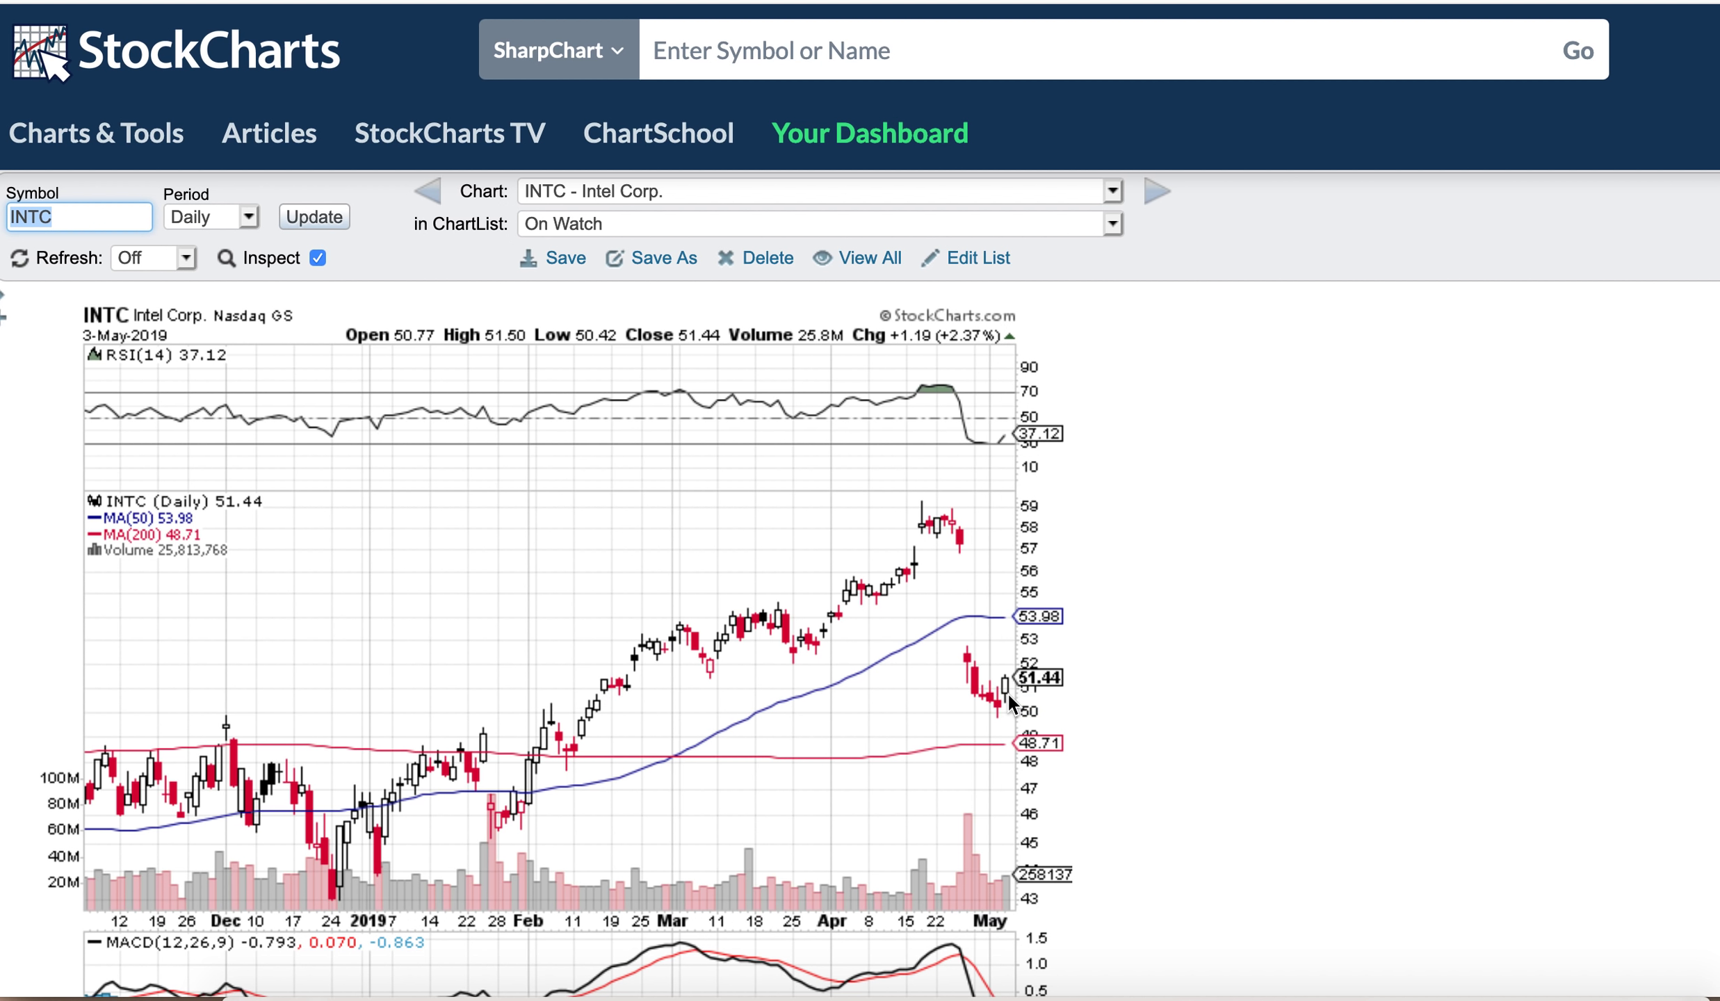
Step: Advance from the Intel chart to the KWEB chart
left_click(1154, 200)
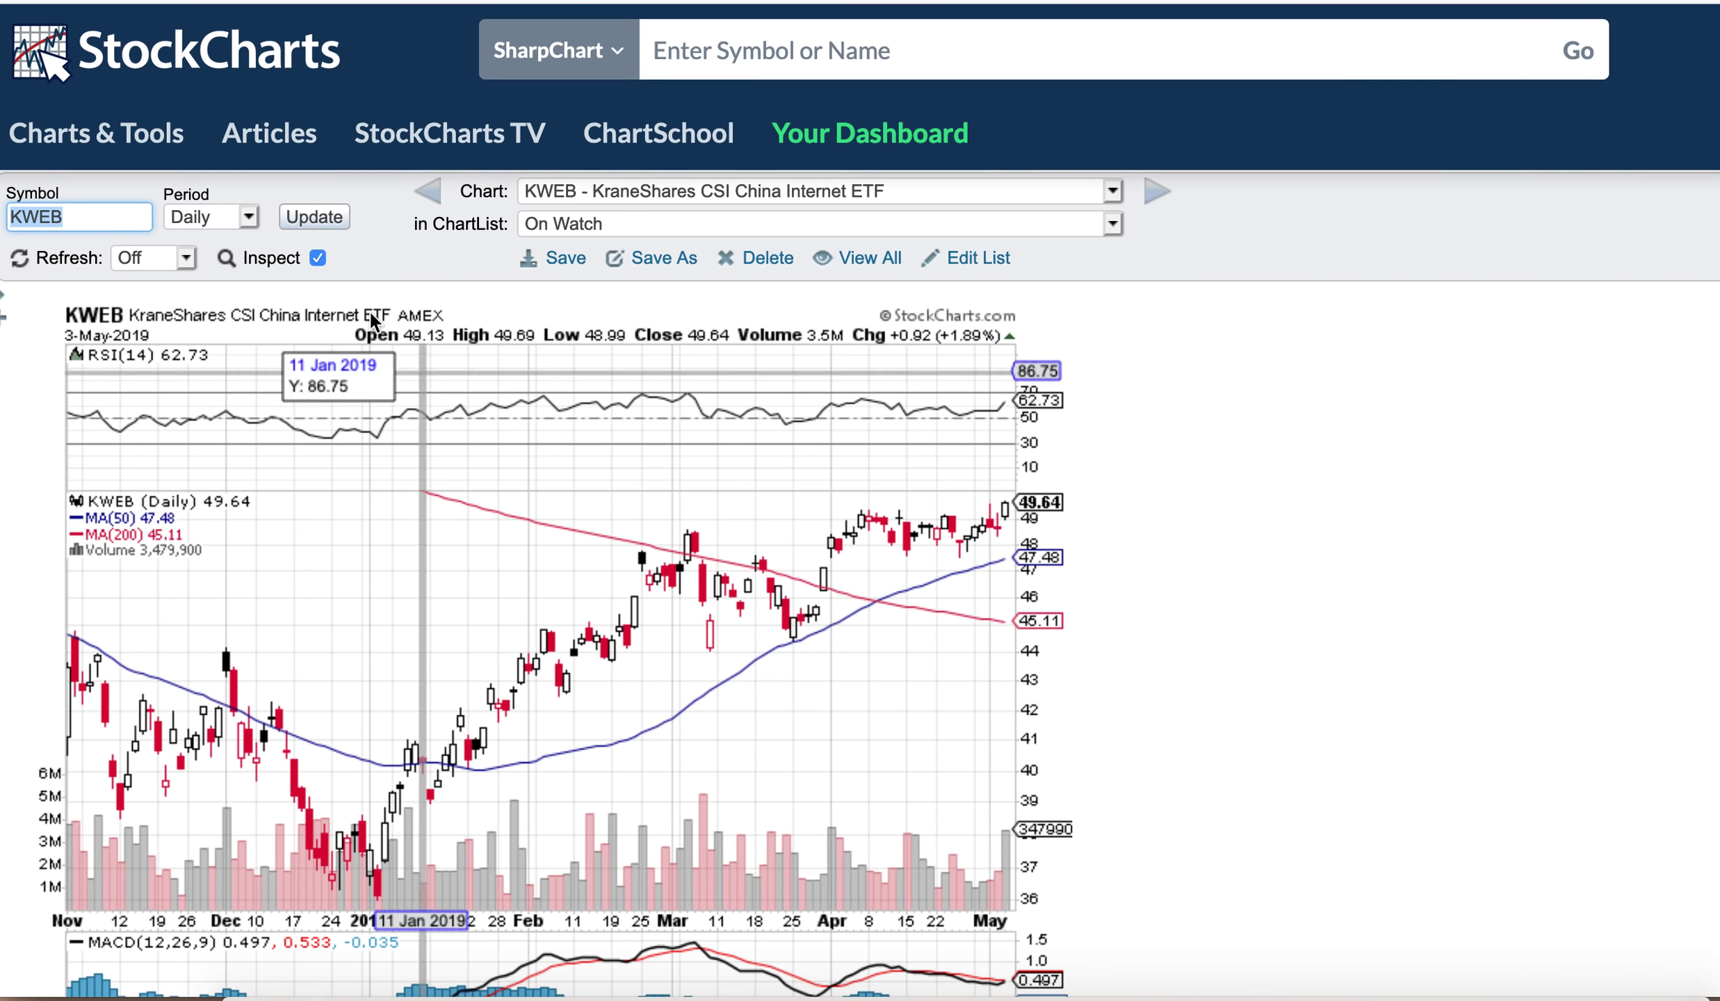
Step: Redraw KWEB with a Weekly period, keeping On Watch as the ChartList
left_click(249, 221)
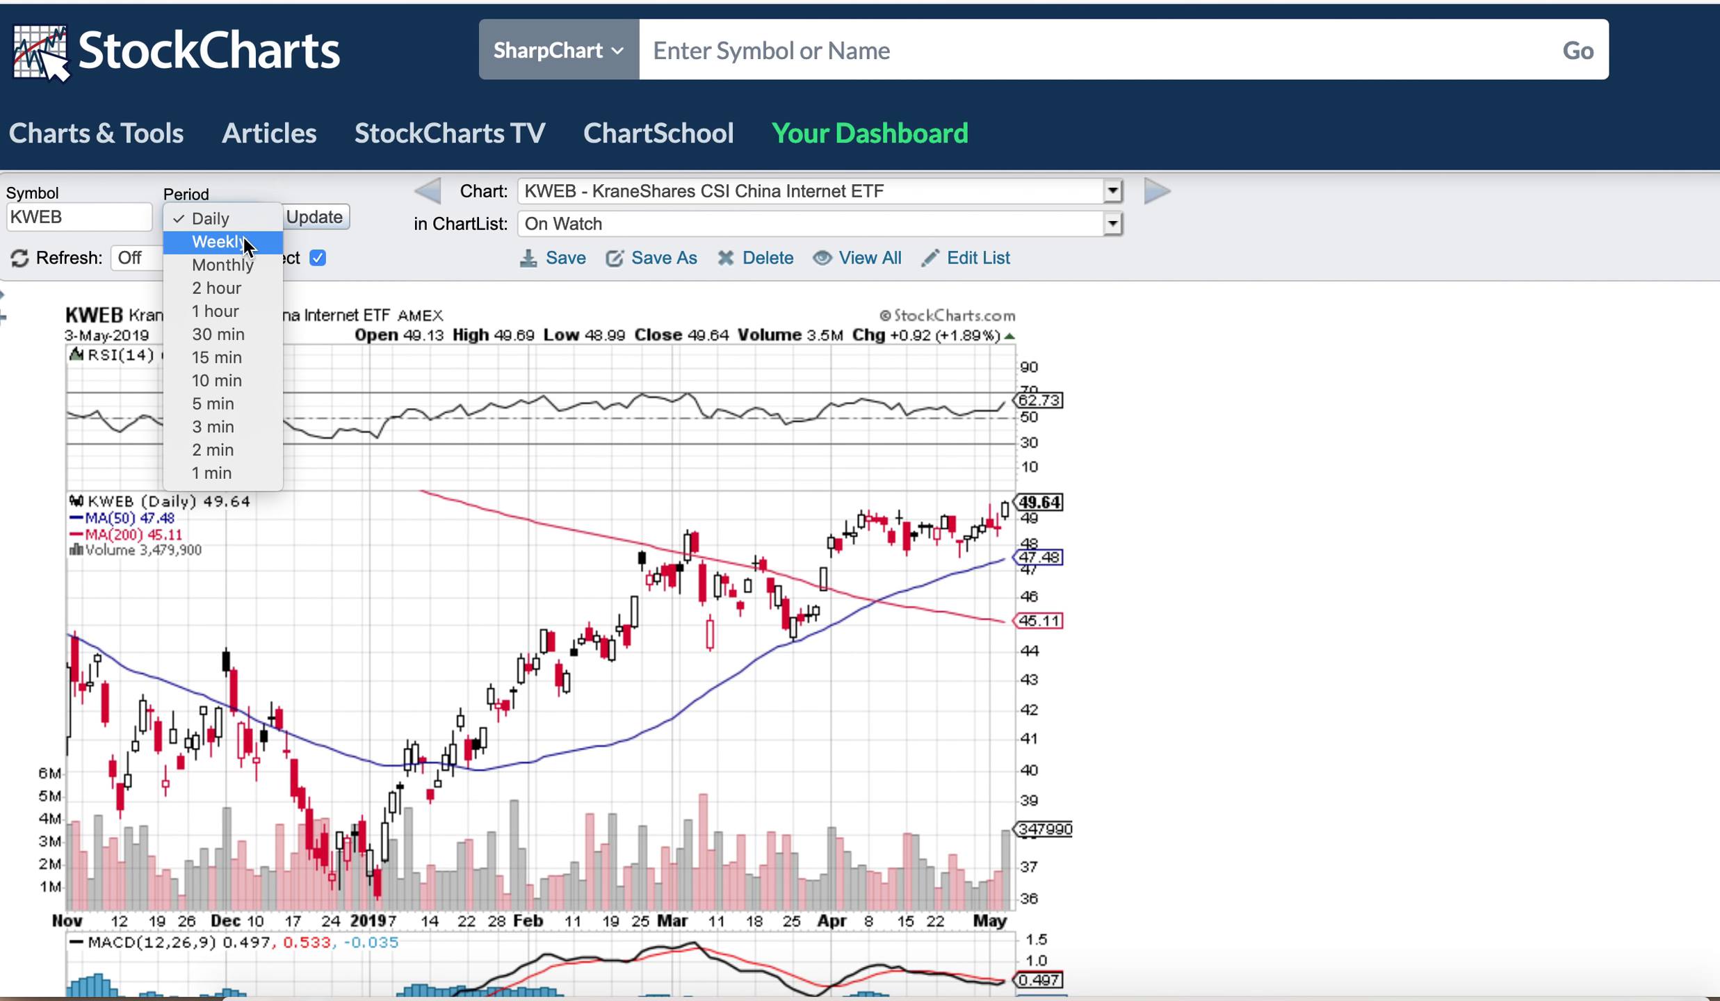
left_click(245, 240)
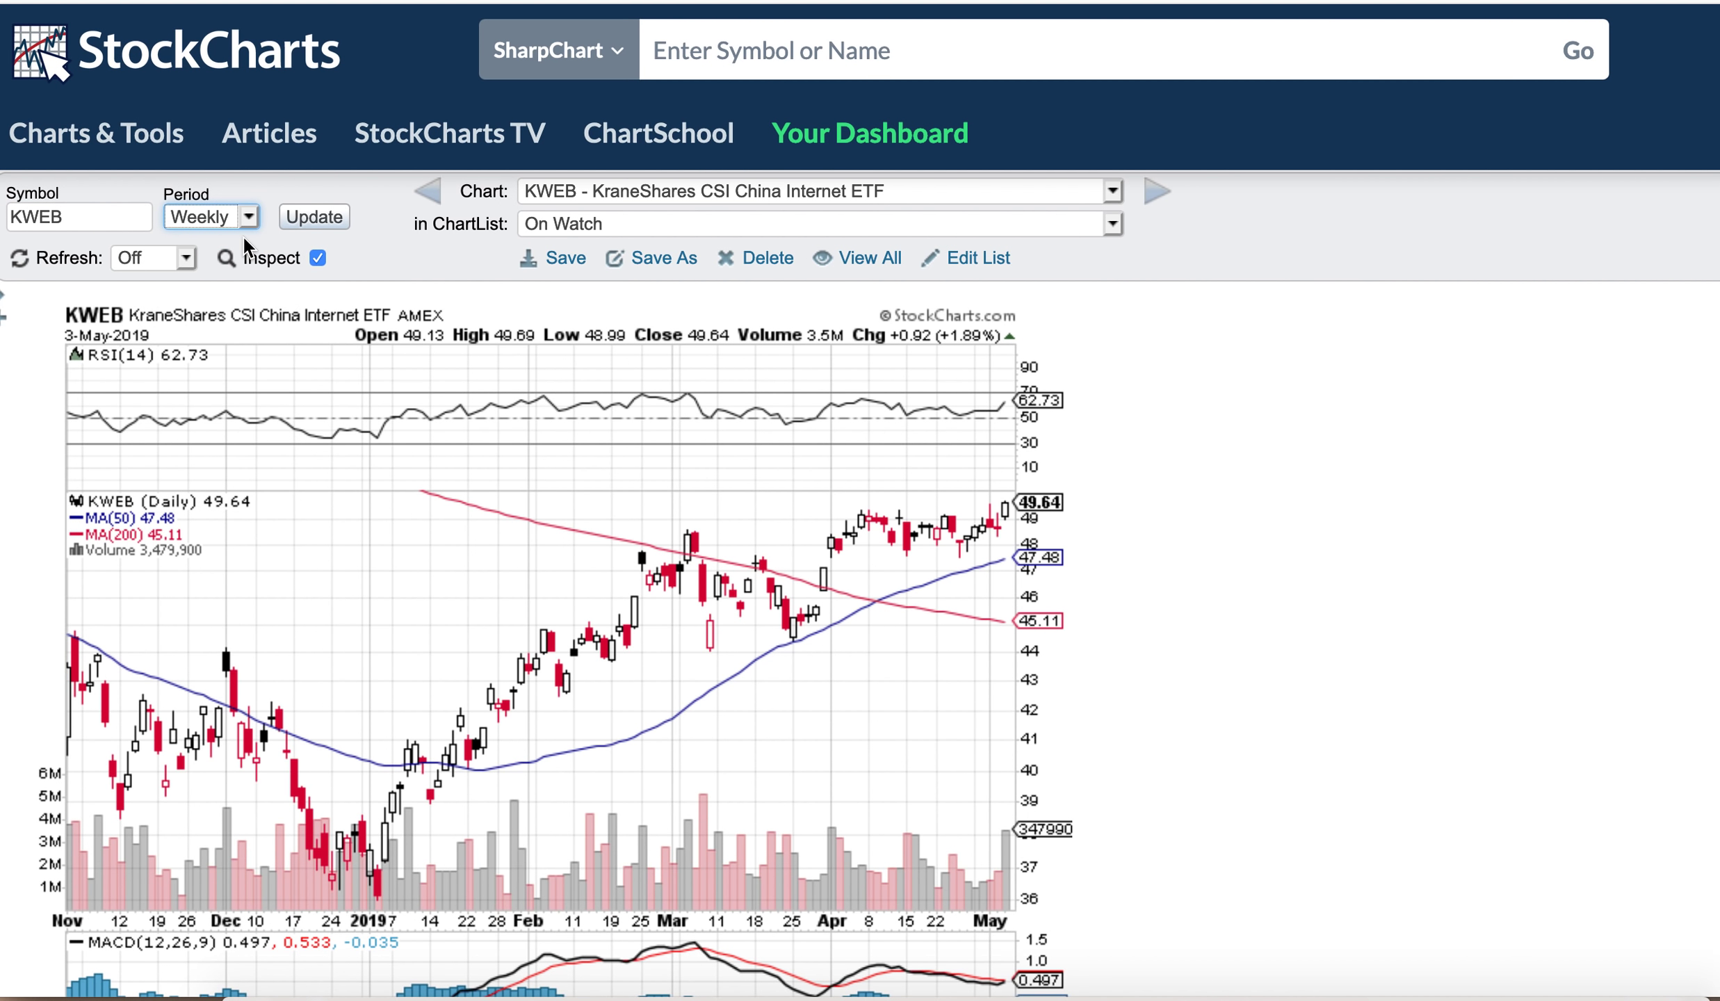
left_click(314, 217)
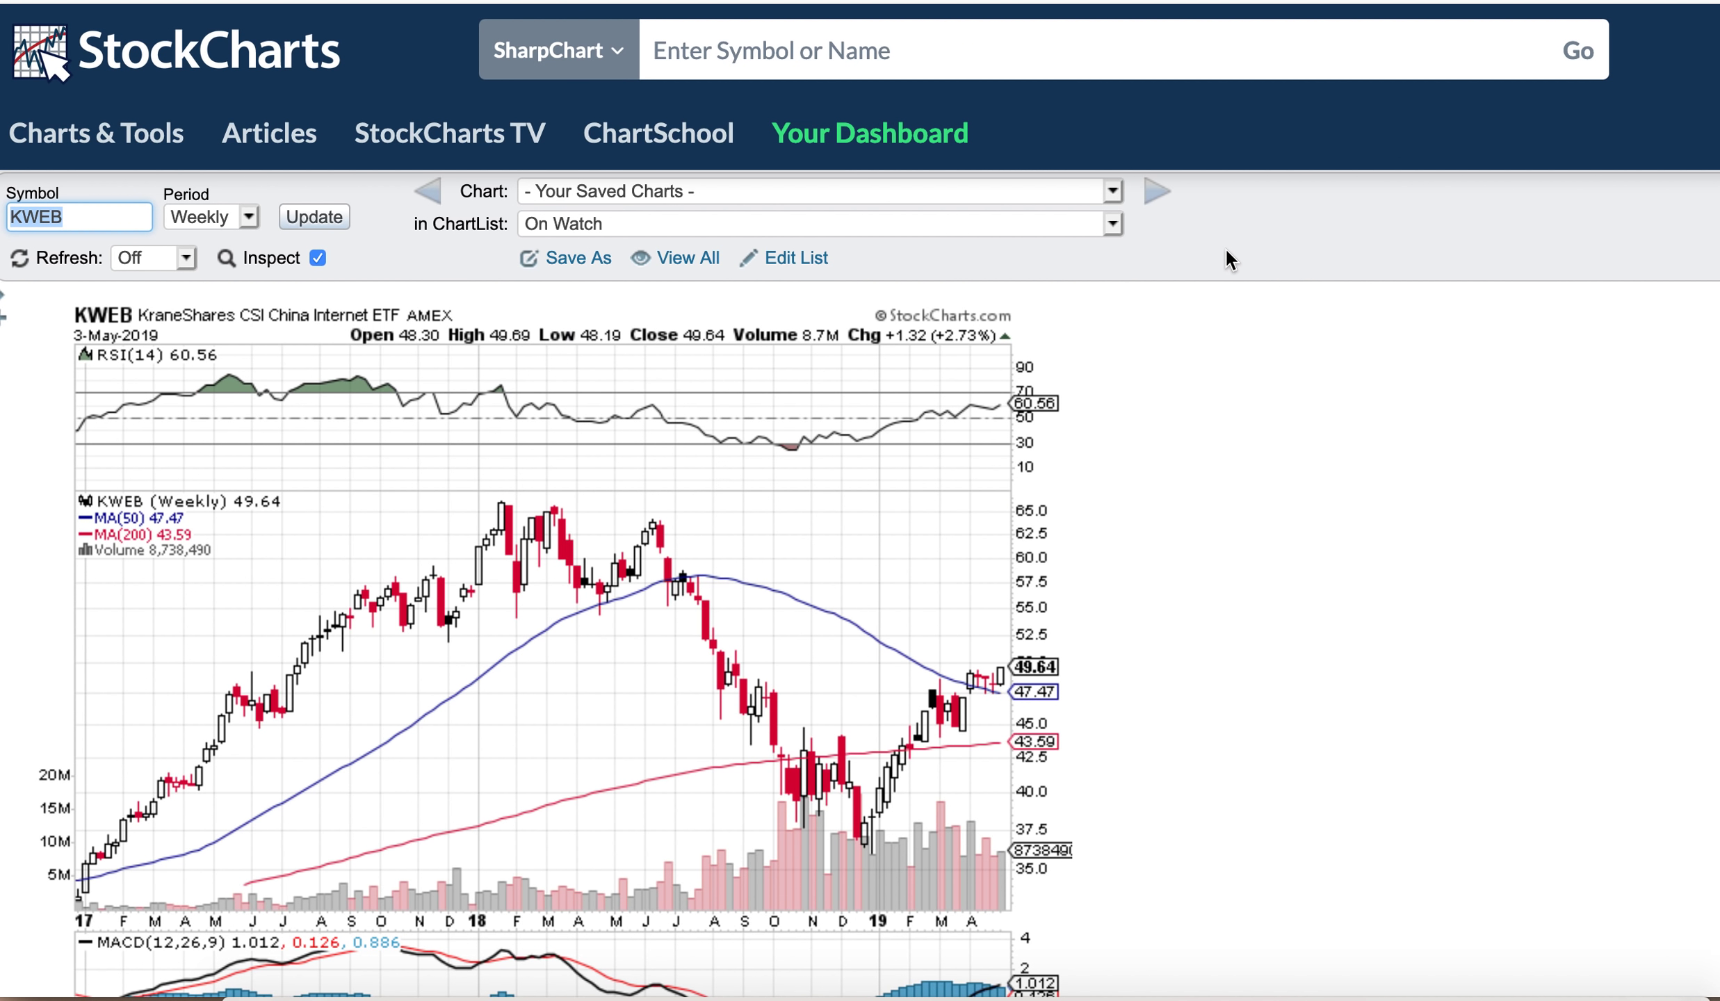
left_click(1115, 221)
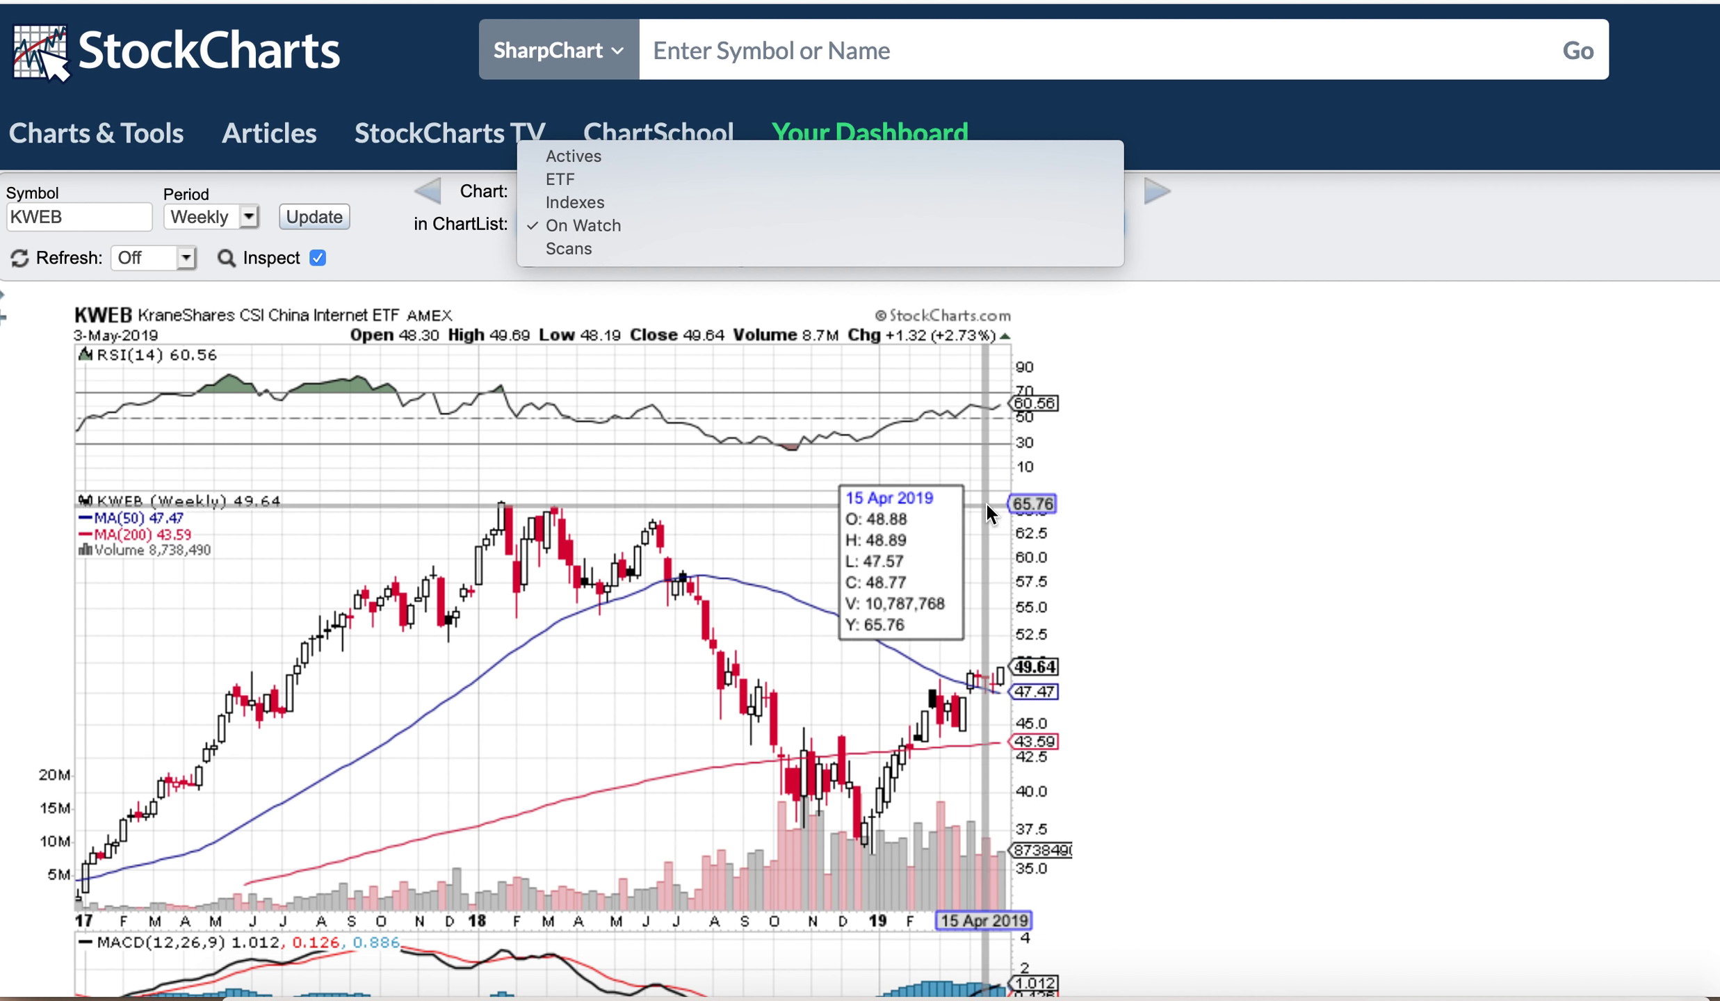
left_click(781, 224)
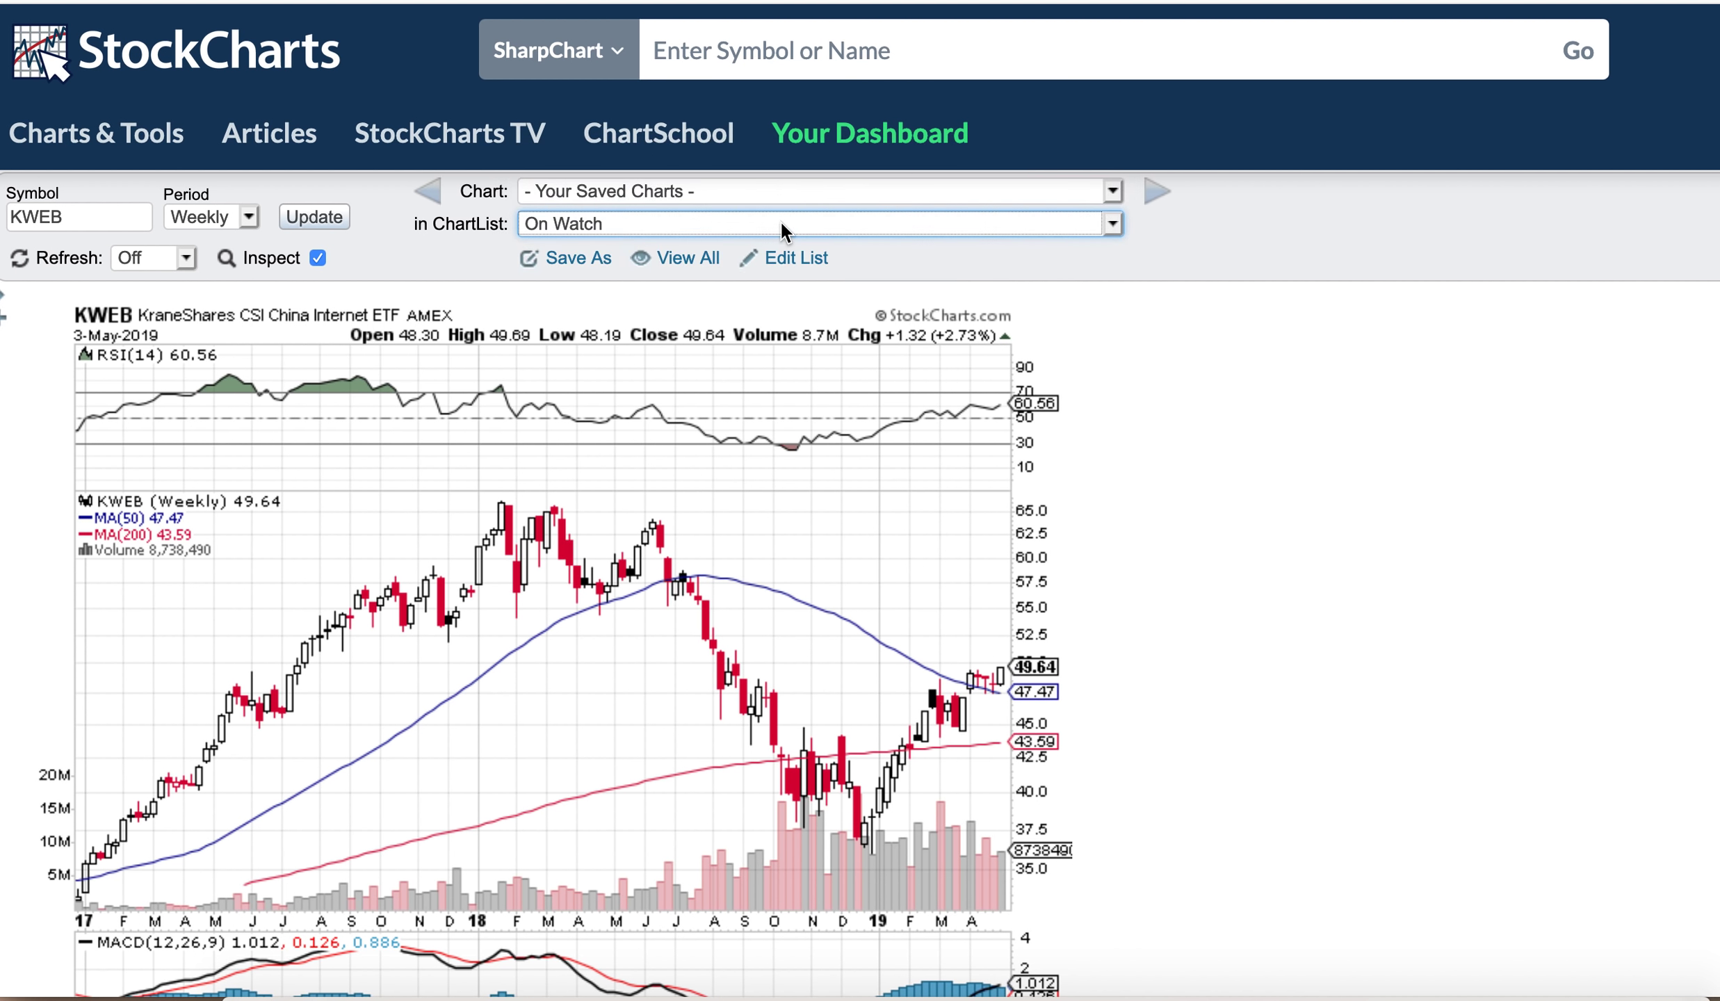
Step: Load the SMH chart from On Watch, then advance to the TNA chart
left_click(1113, 188)
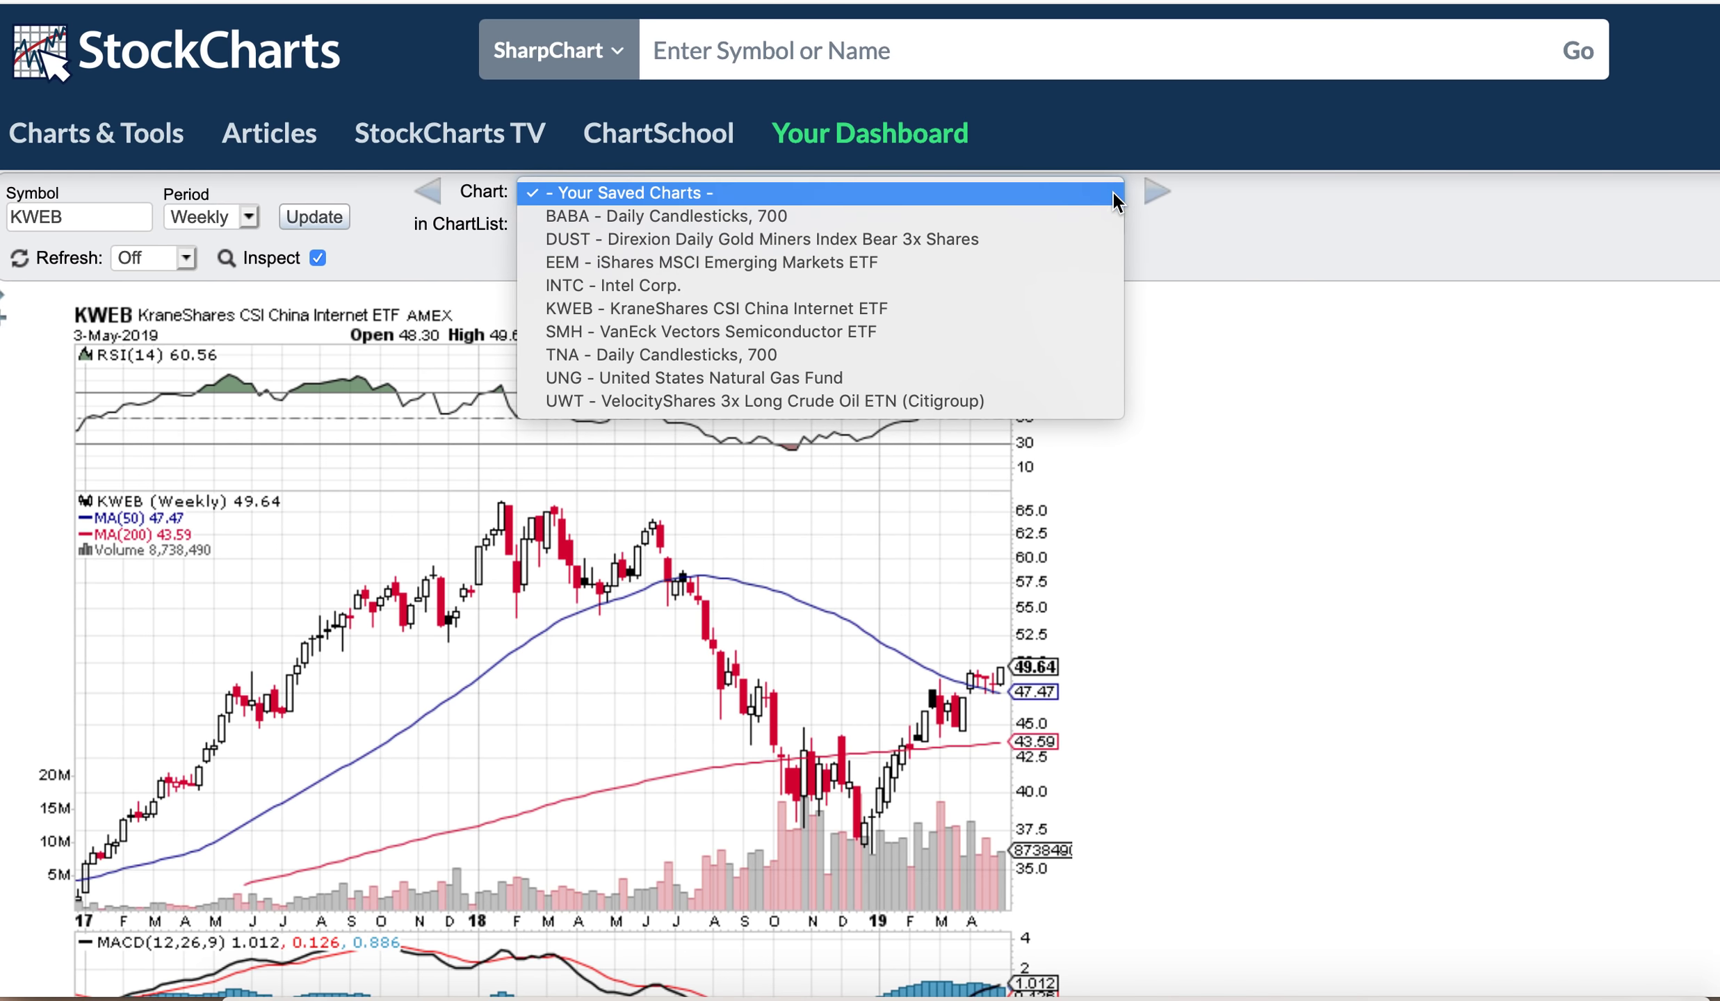
left_click(1070, 327)
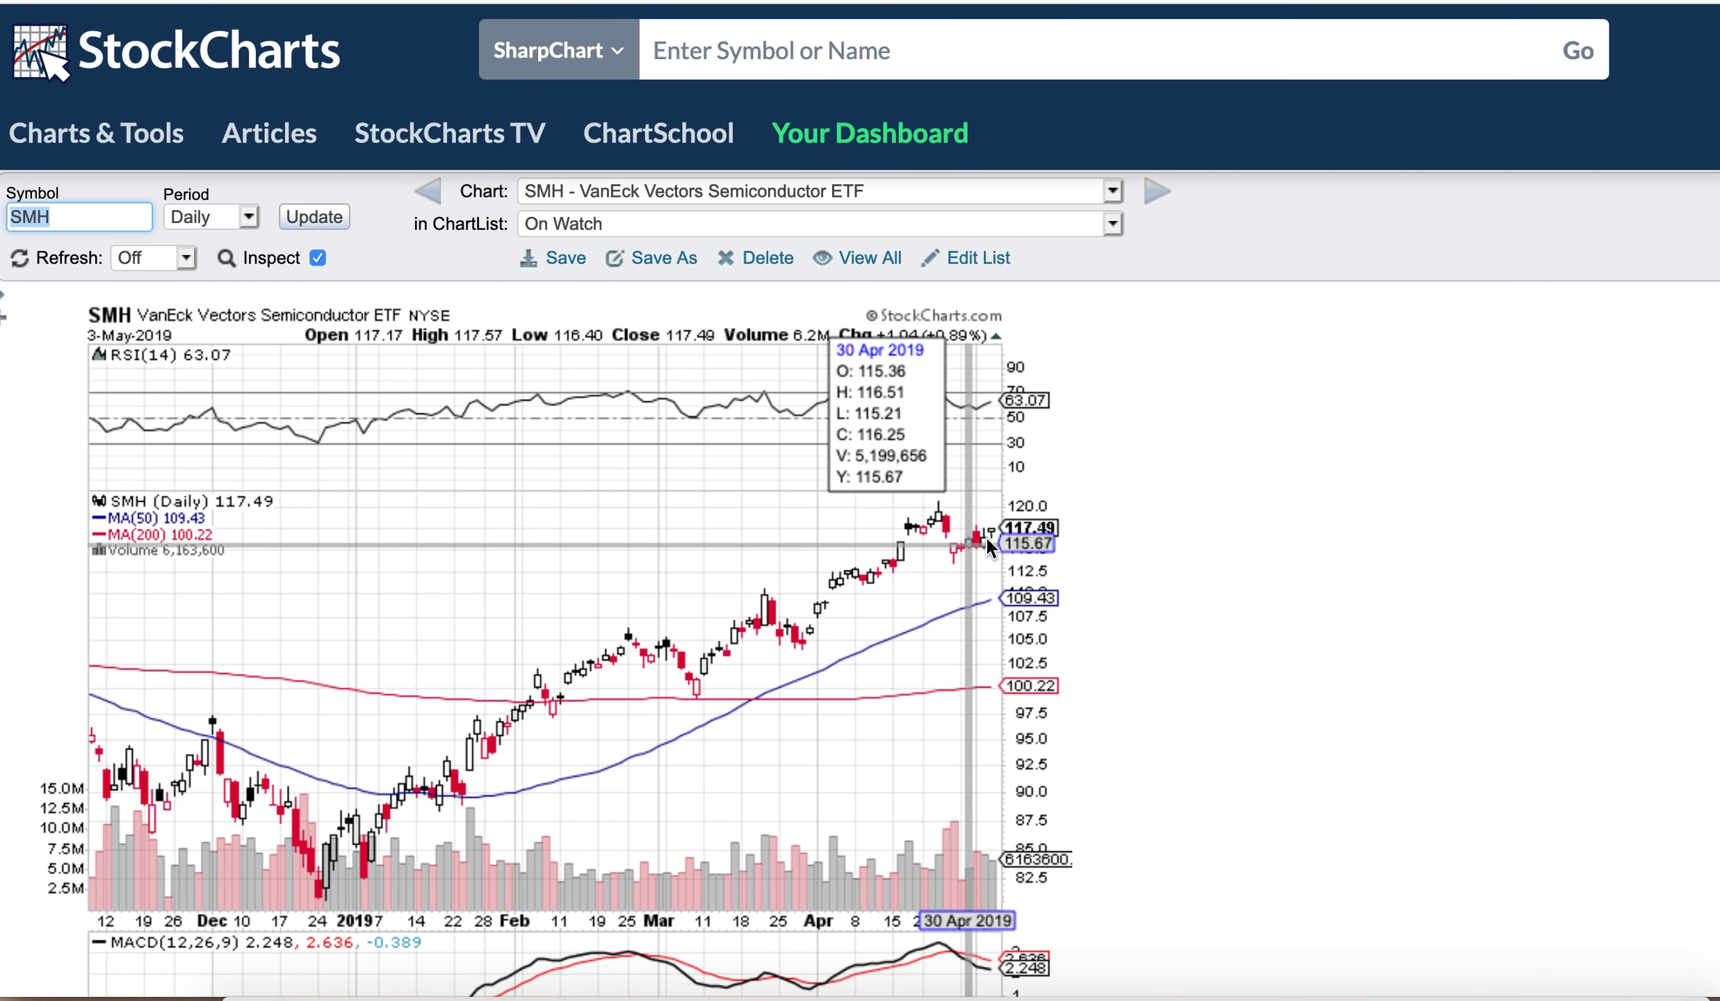
mouse_move(933, 533)
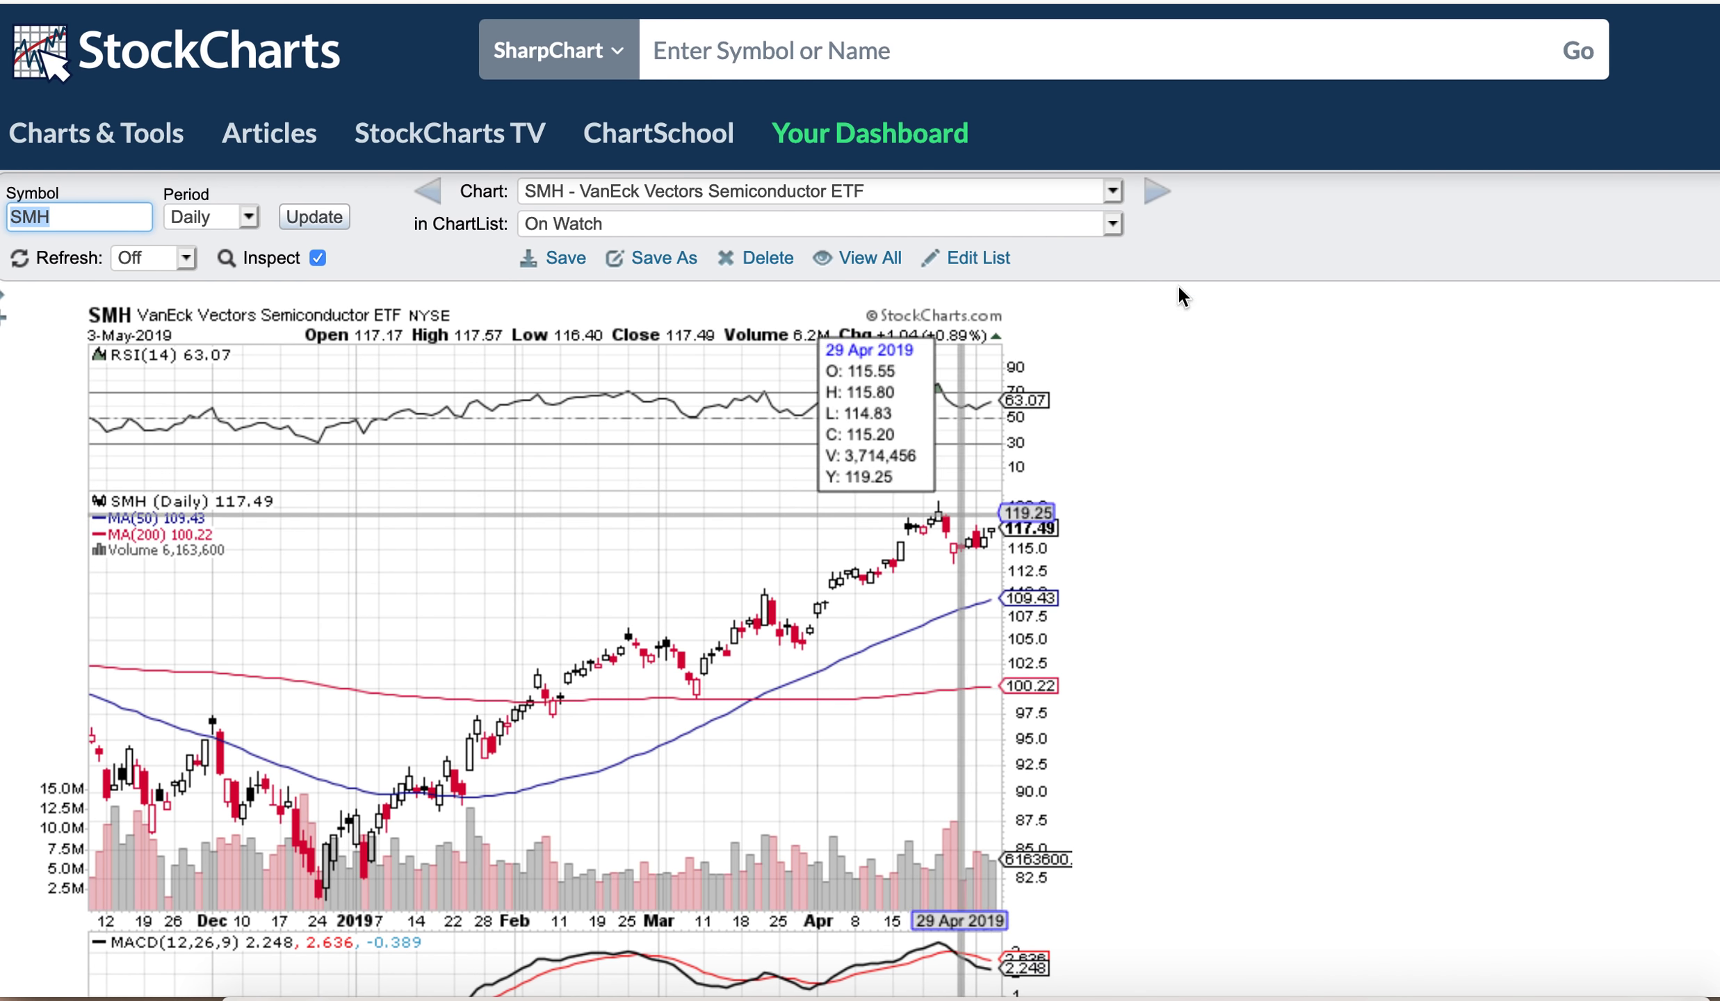
left_click(1157, 198)
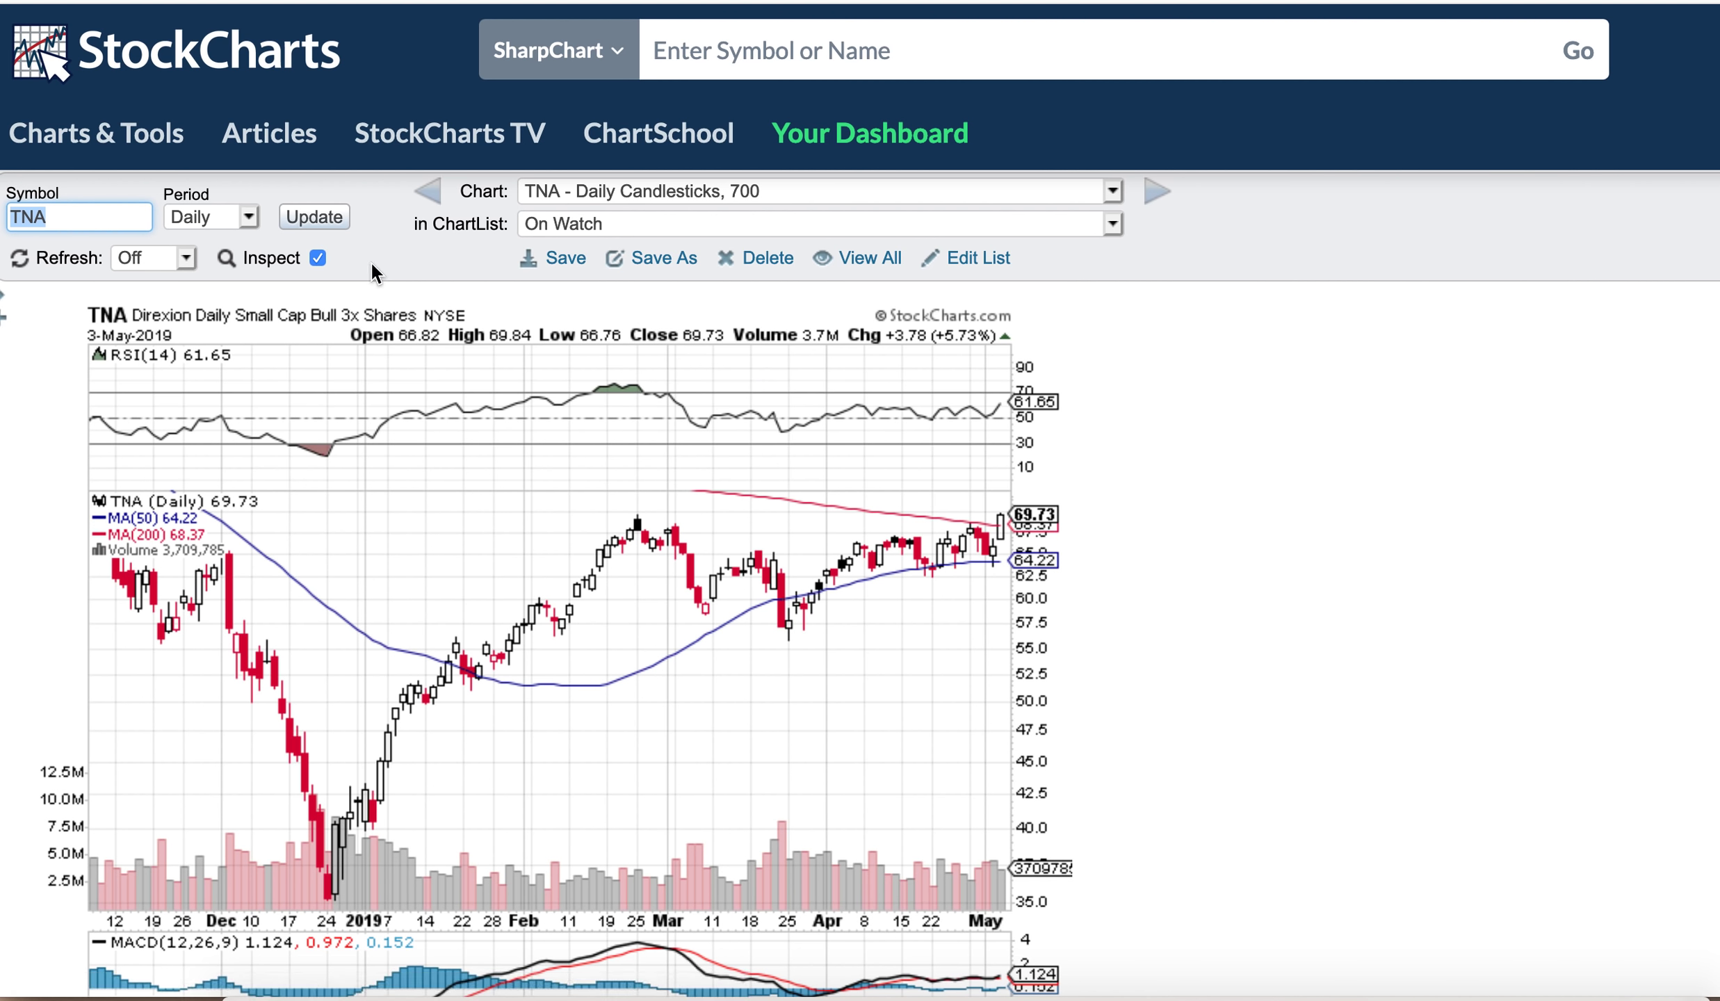
Step: Switch the TNA chart to a Weekly period and update it
left_click(248, 216)
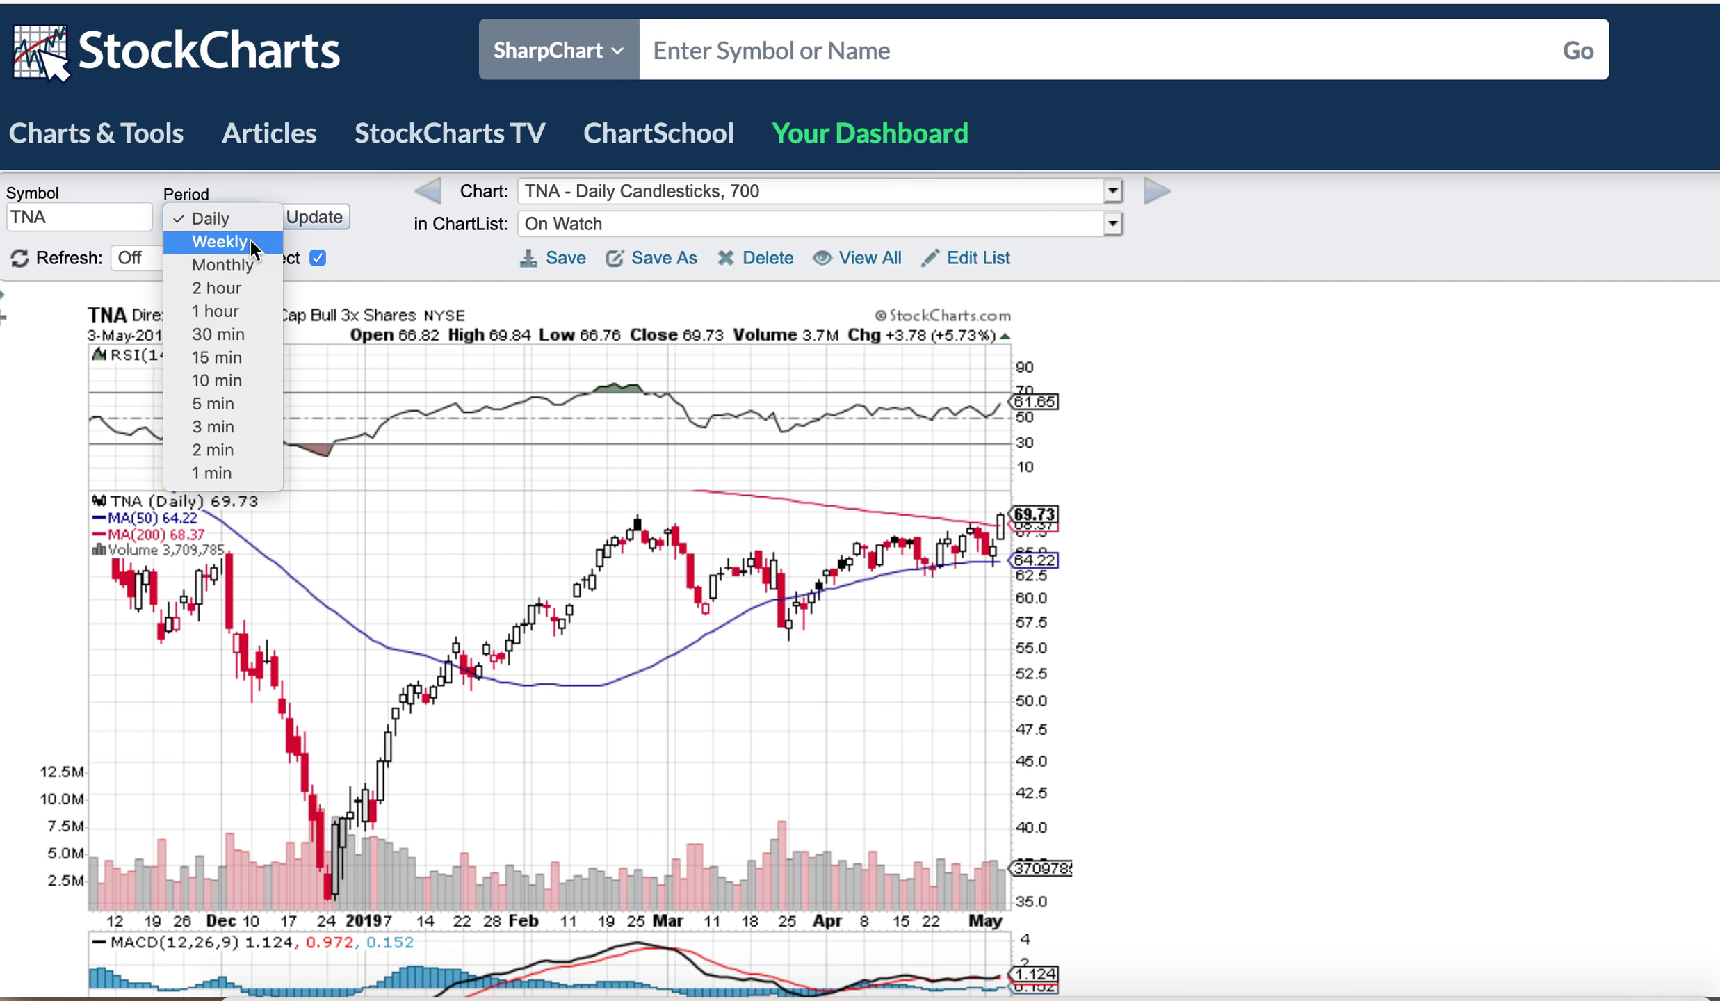
left_click(256, 242)
left_click(306, 229)
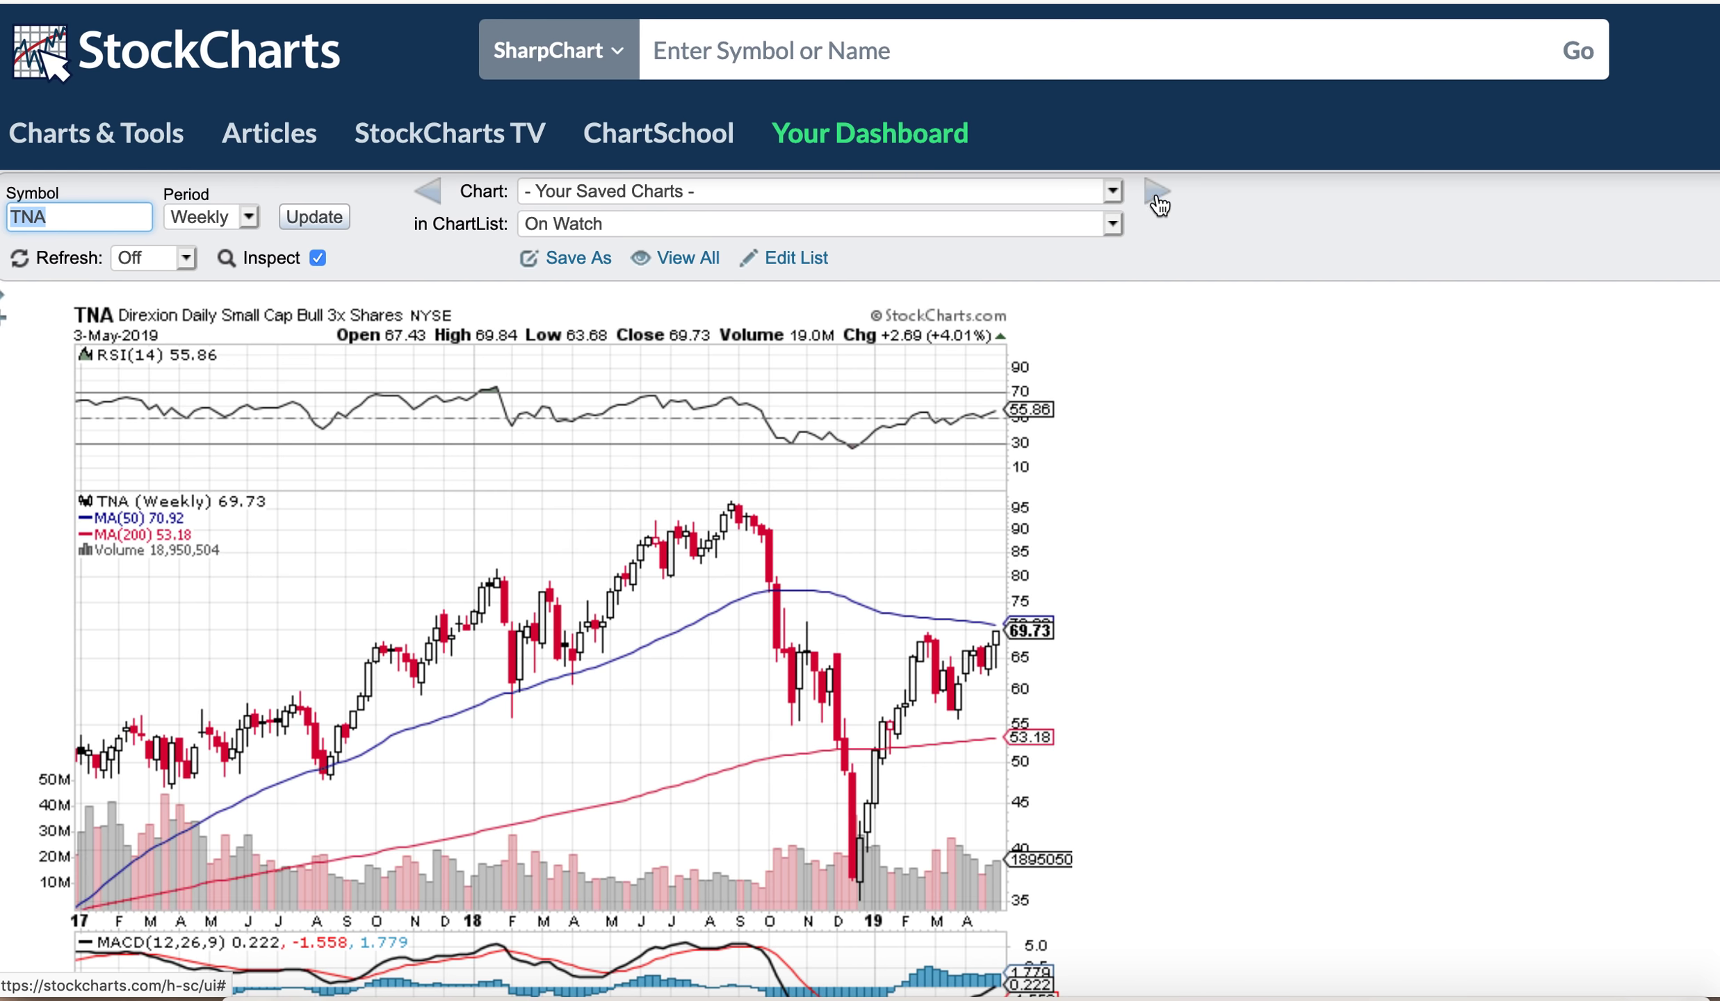
left_click(1111, 192)
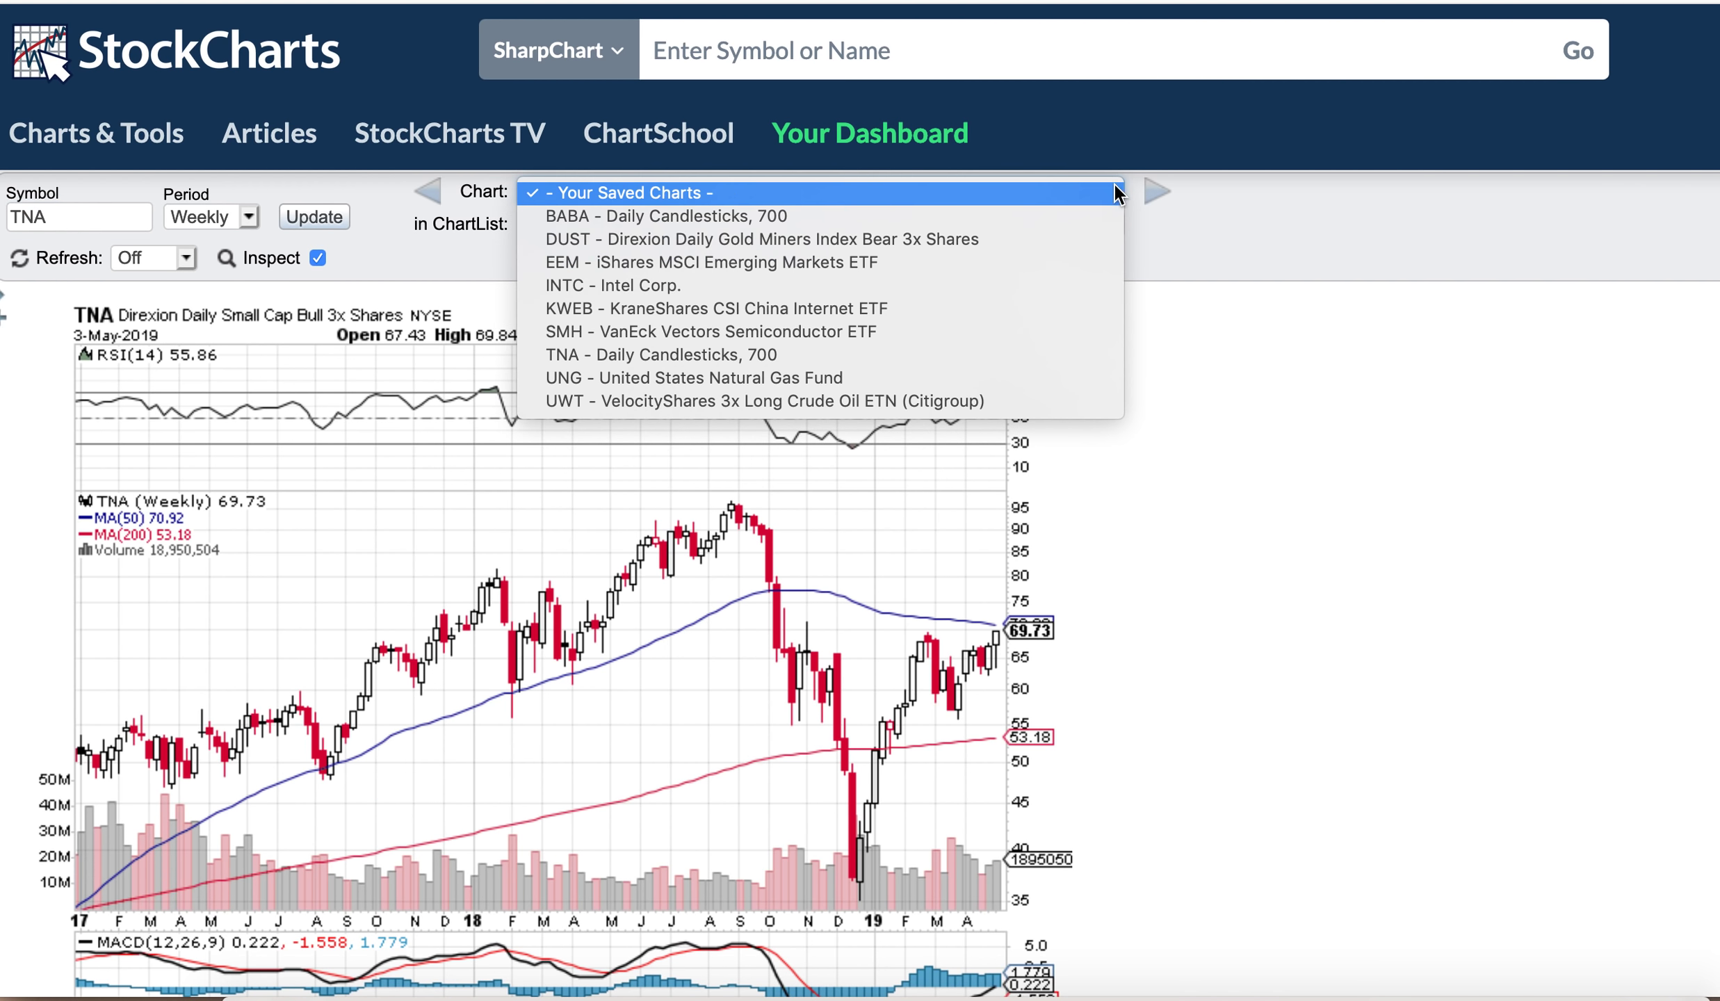
Step: Load the UNG chart, then advance to the UWT daily chart
left_click(1053, 383)
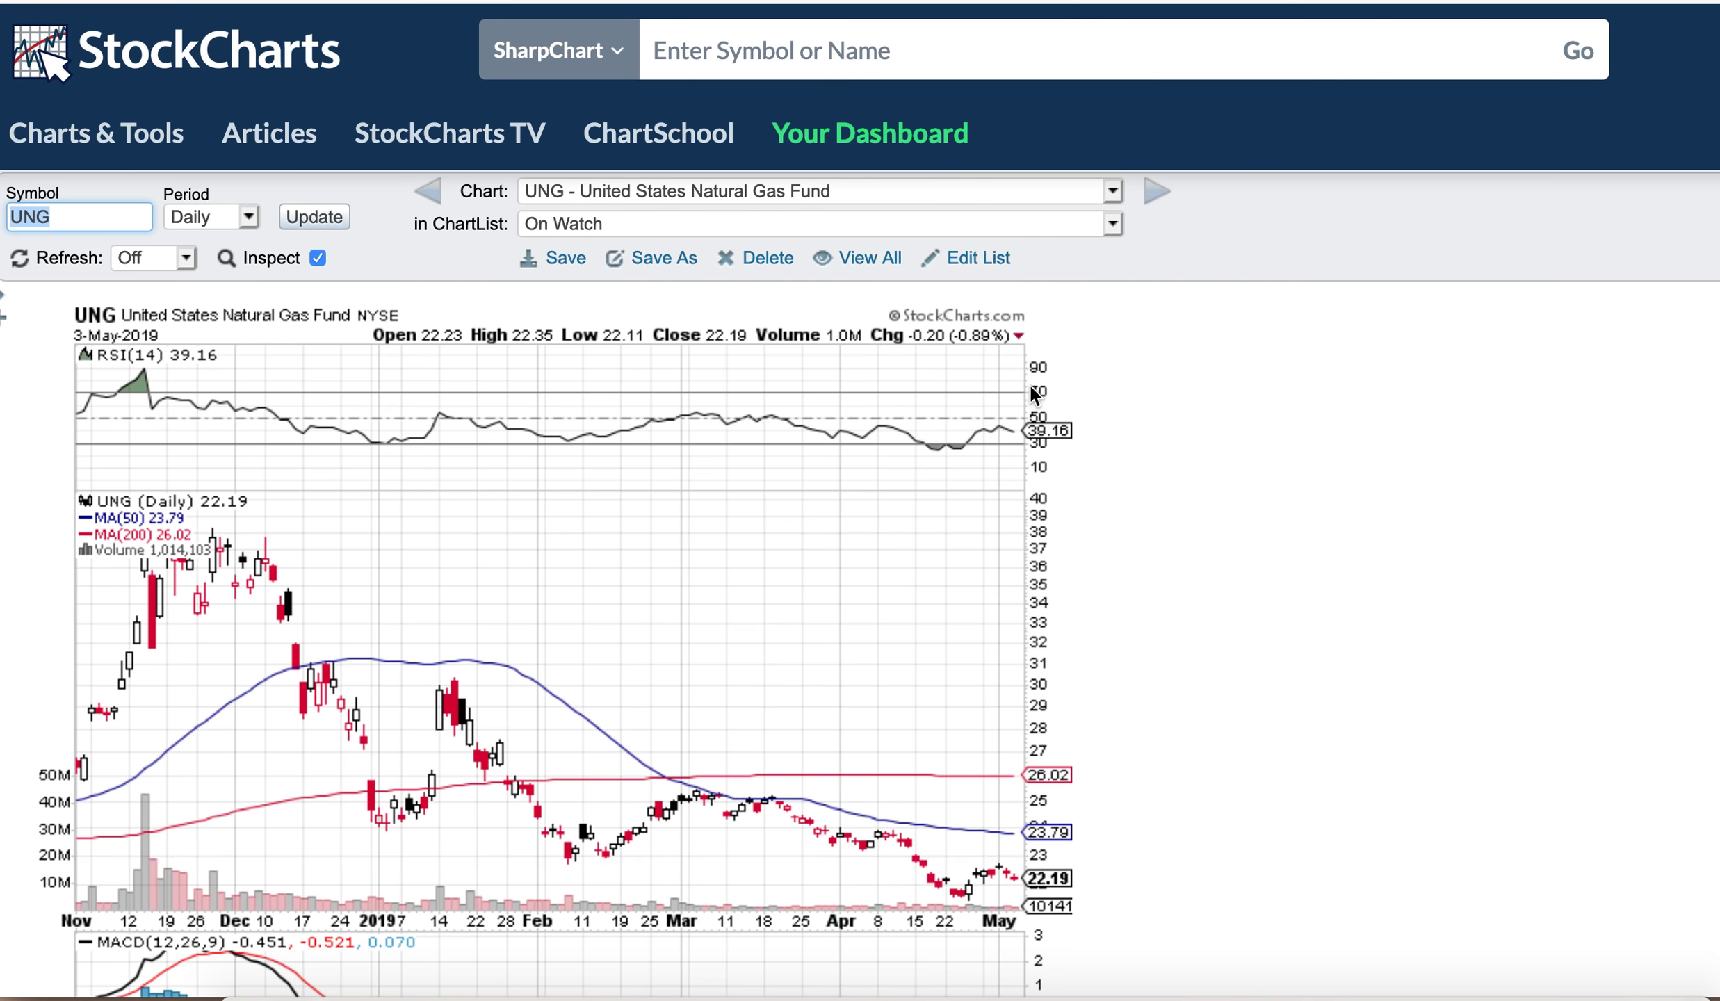
left_click(1157, 202)
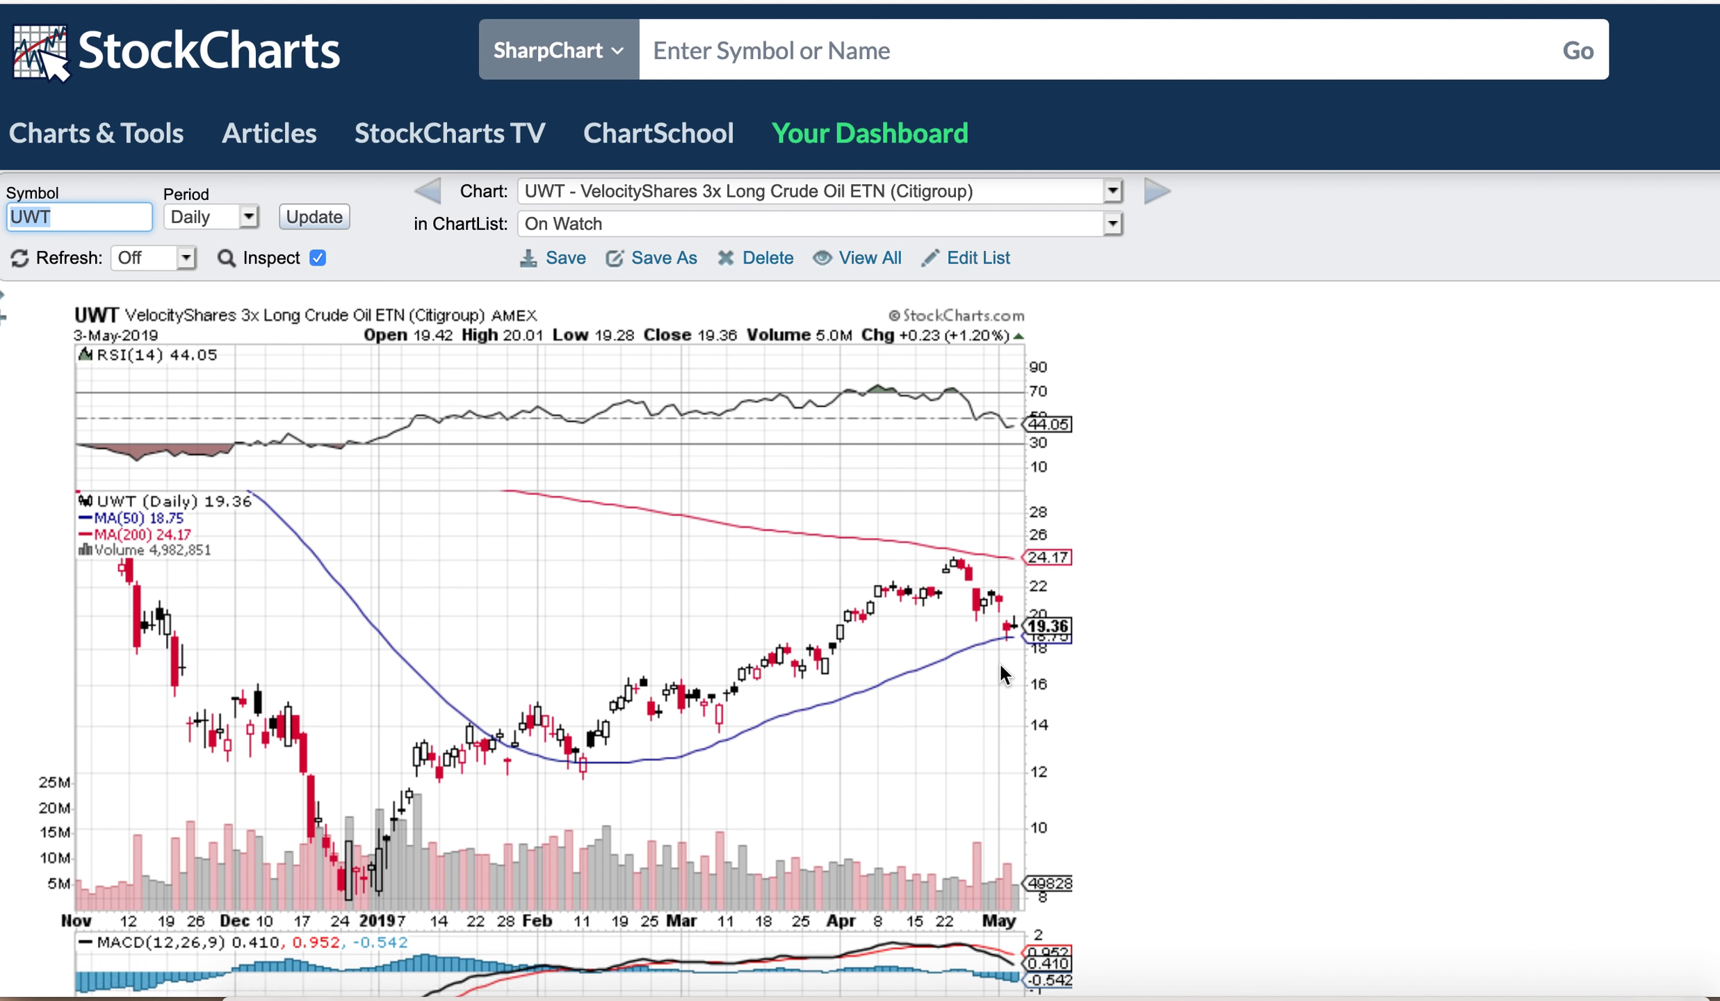
Step: Inspect the recent UWT daily candles, closing at 19.36
mouse_move(1002, 650)
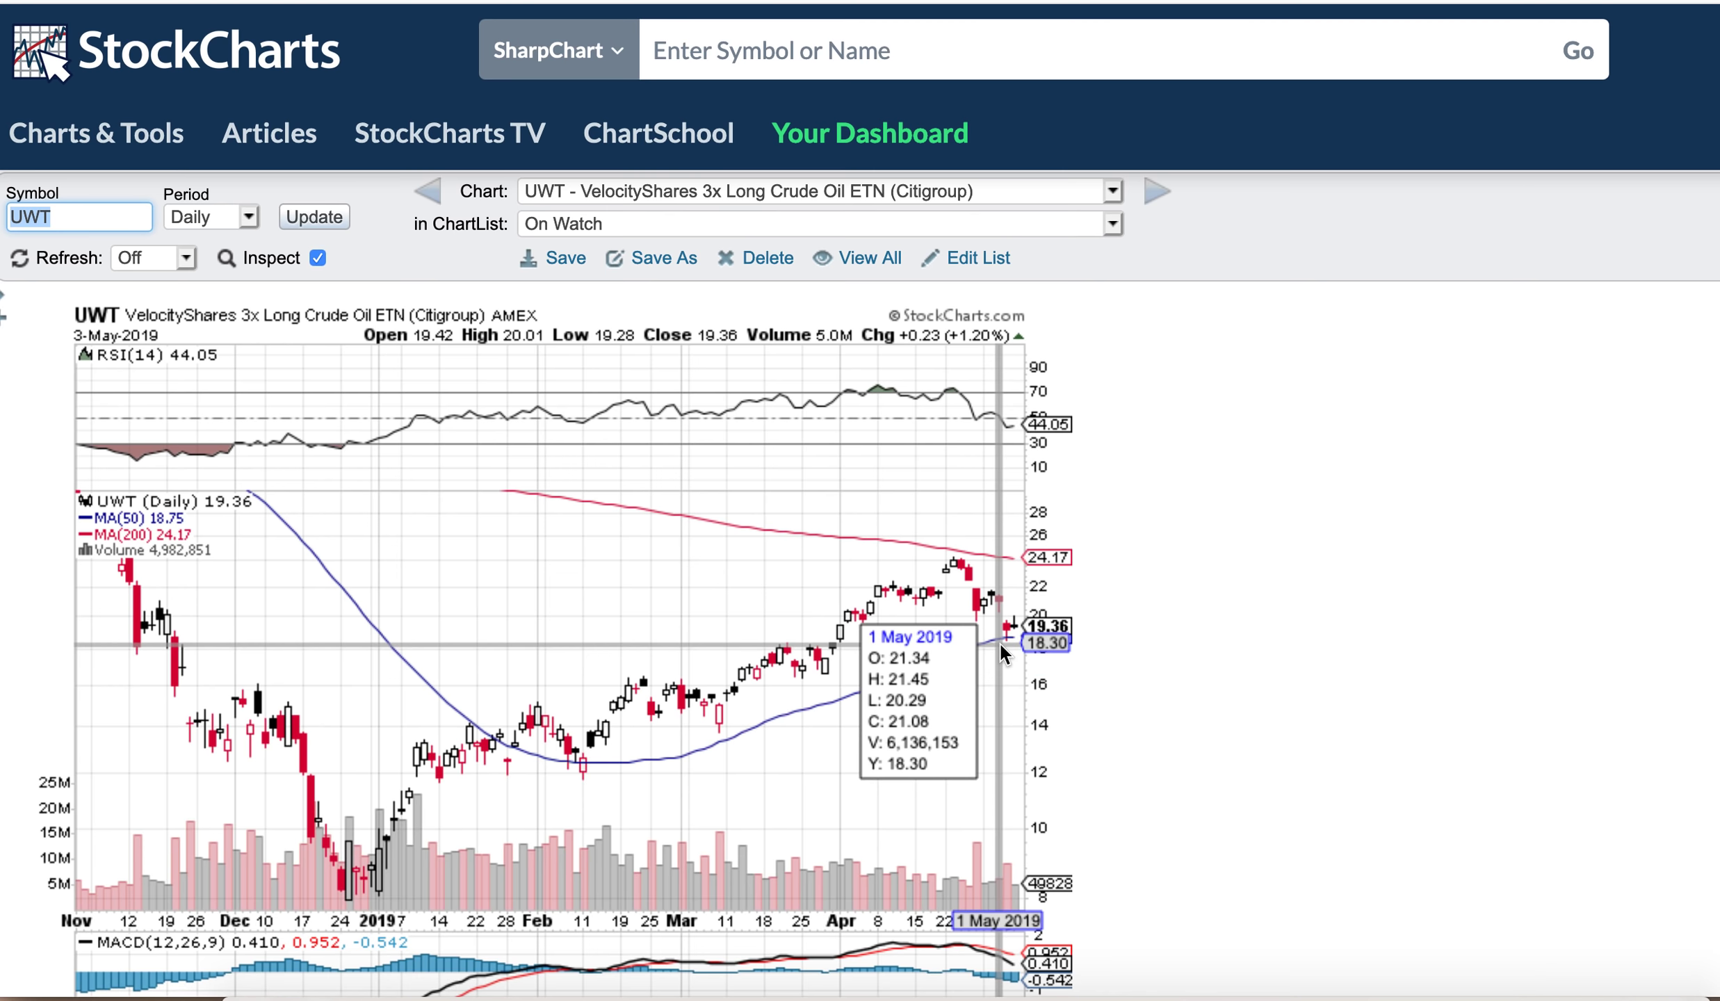